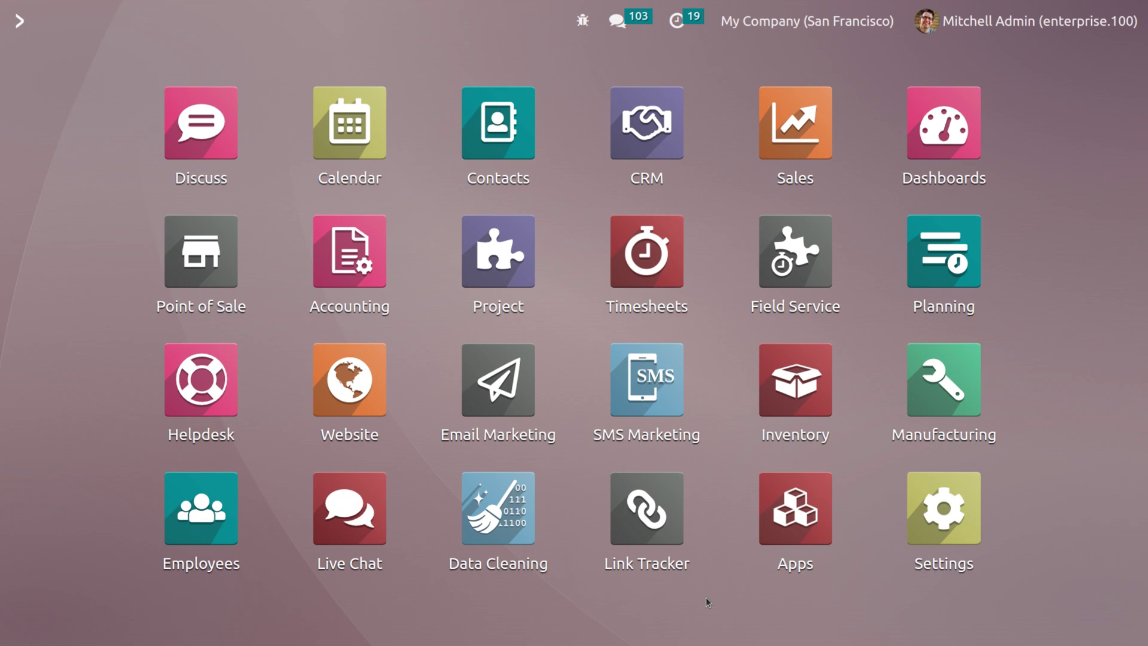
- Open Odoo's General Settings and scroll down toward the Contacts section
{"action": "left_click", "coordinate": [960, 531]}
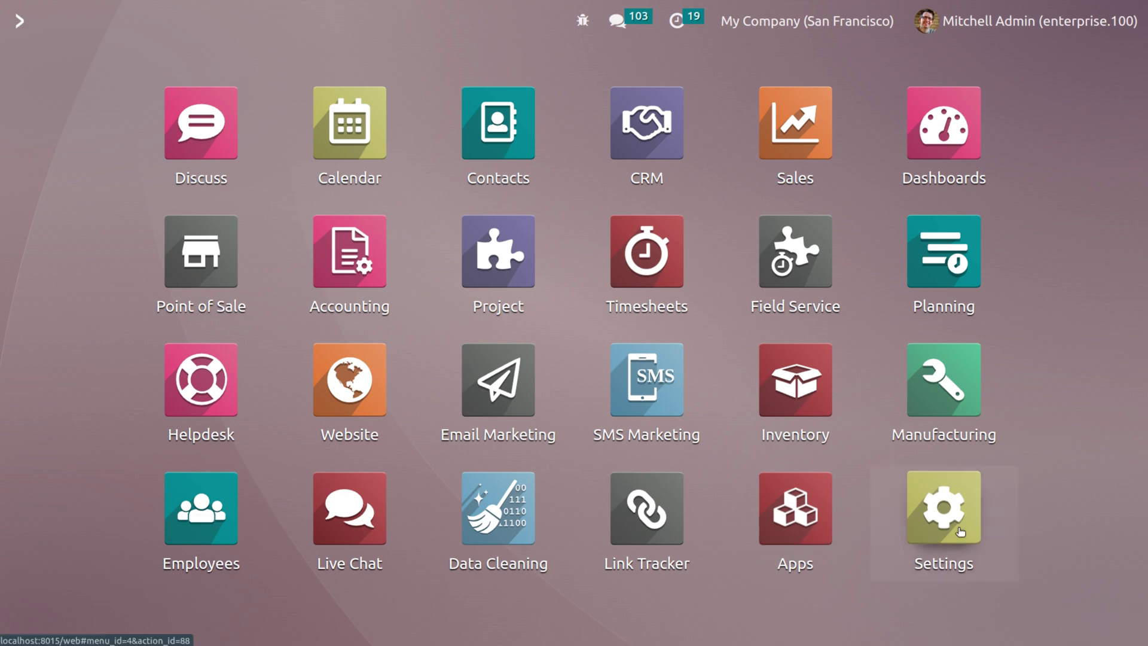
{"action": "scroll", "coordinate": [958, 527], "scroll_direction": "down", "scroll_amount": 10}
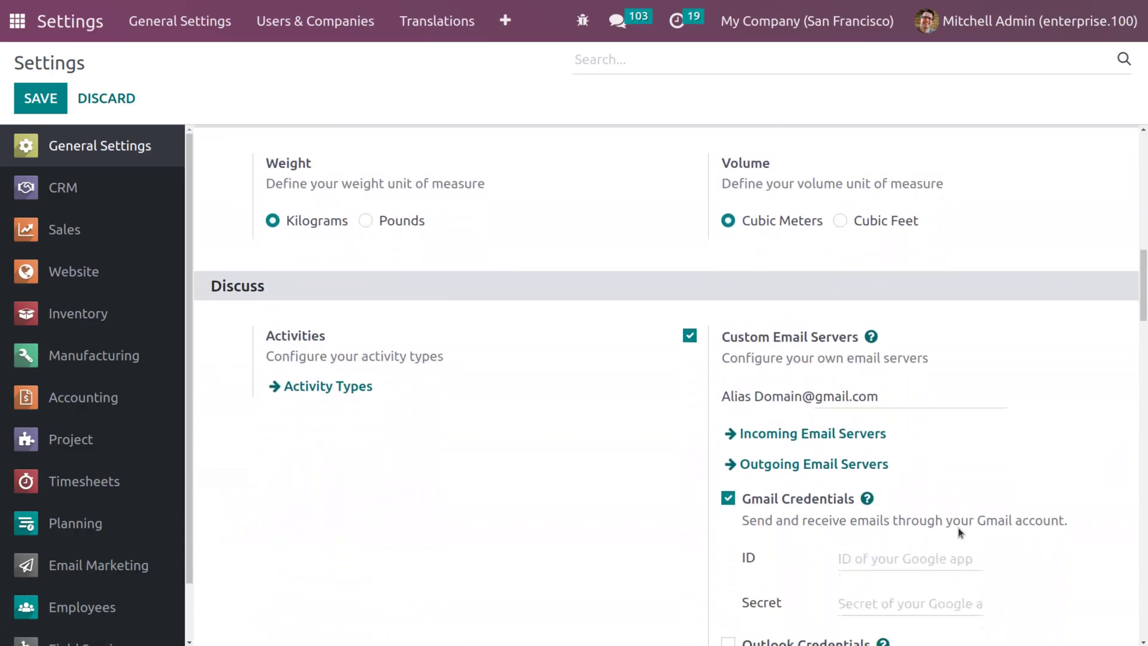
{"action": "scroll", "coordinate": [957, 527], "scroll_direction": "down", "scroll_amount": 12}
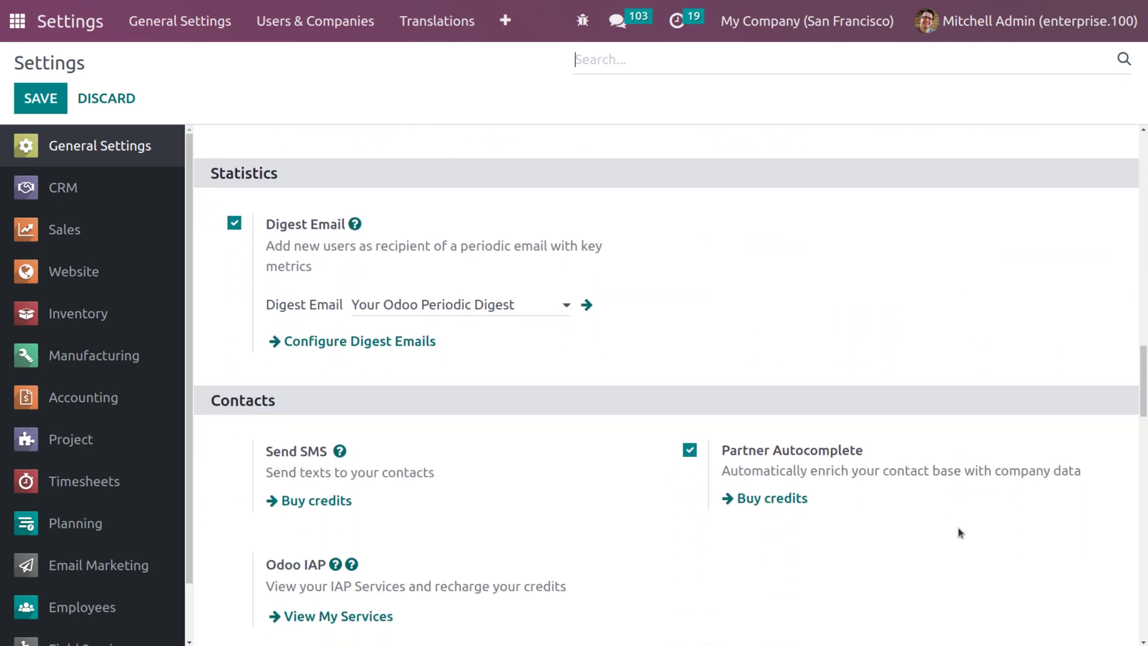
- Pick the 10 Credits SMS pack on Odoo IAP to start its checkout
{"action": "left_click", "coordinate": [317, 500]}
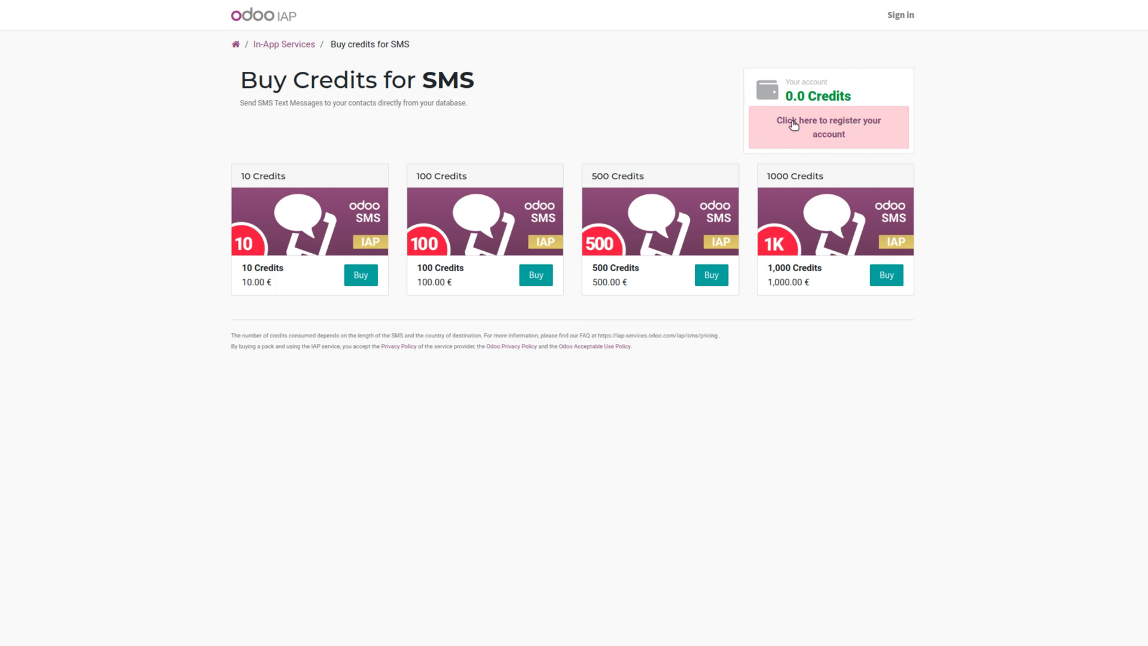
{"action": "left_click", "coordinate": [359, 281]}
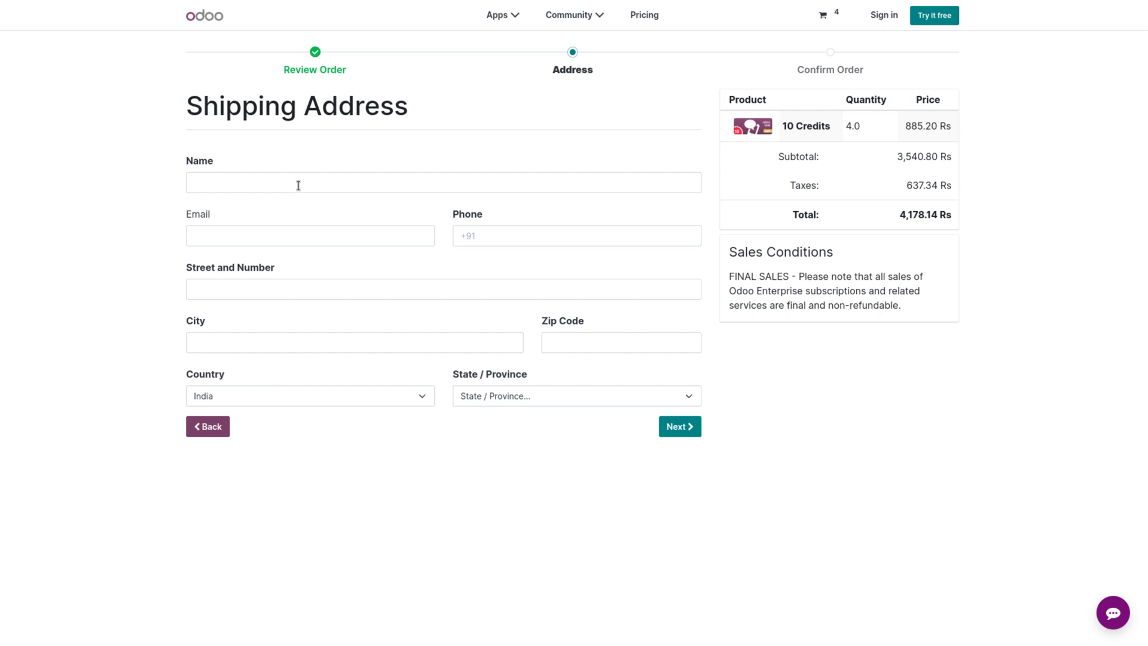
- Autofill the shipping name, e-mail, street address and phone number
{"action": "left_click", "coordinate": [299, 185]}
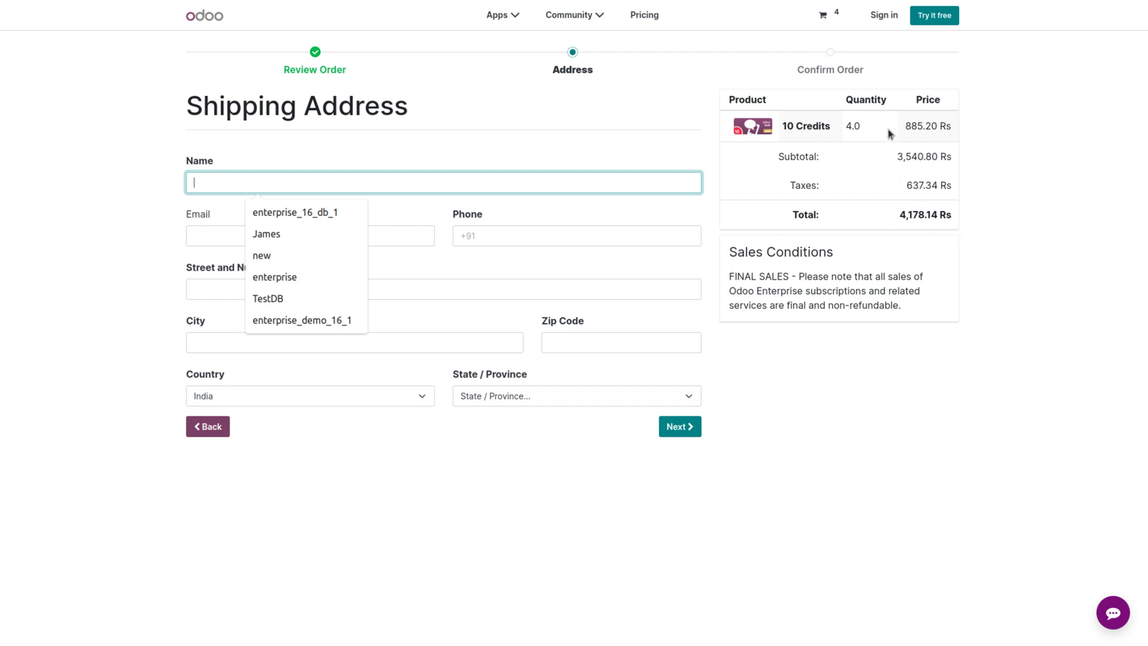
{"action": "left_click", "coordinate": [861, 127]}
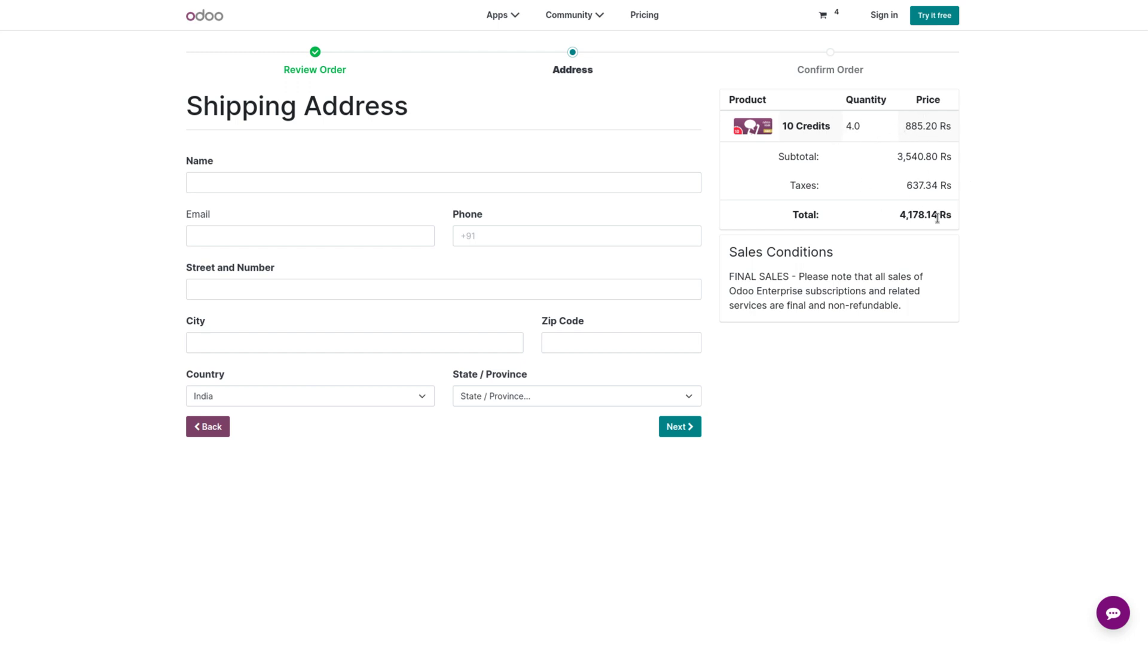
{"action": "left_click", "coordinate": [461, 177]}
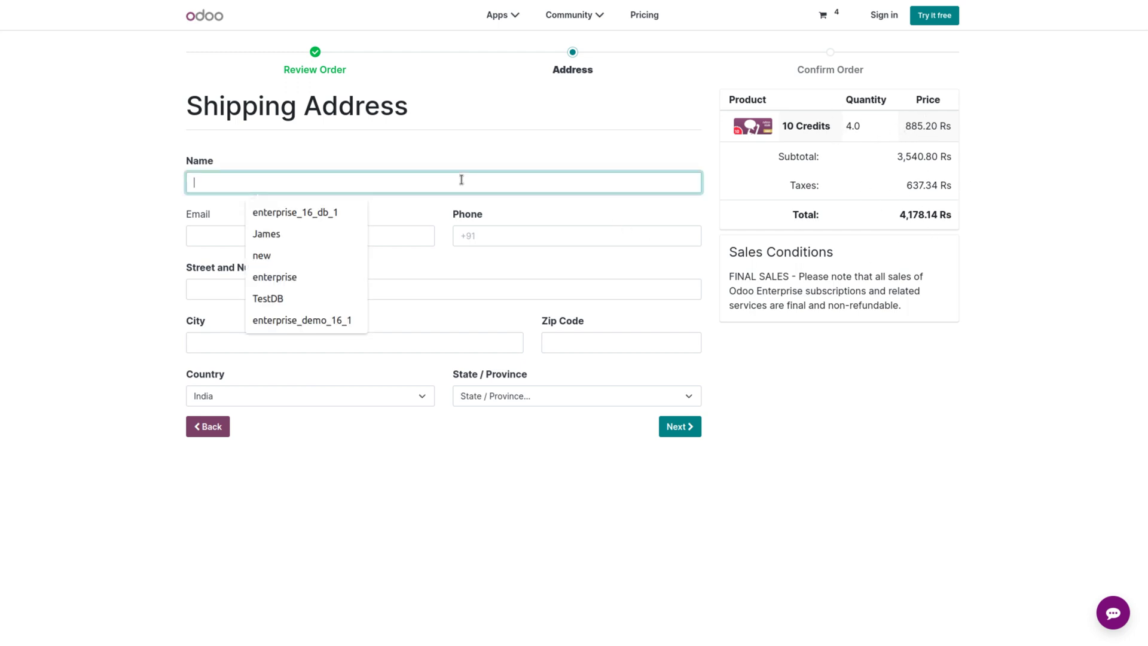
{"action": "left_click", "coordinate": [257, 234]}
{"action": "left_click", "coordinate": [257, 235]}
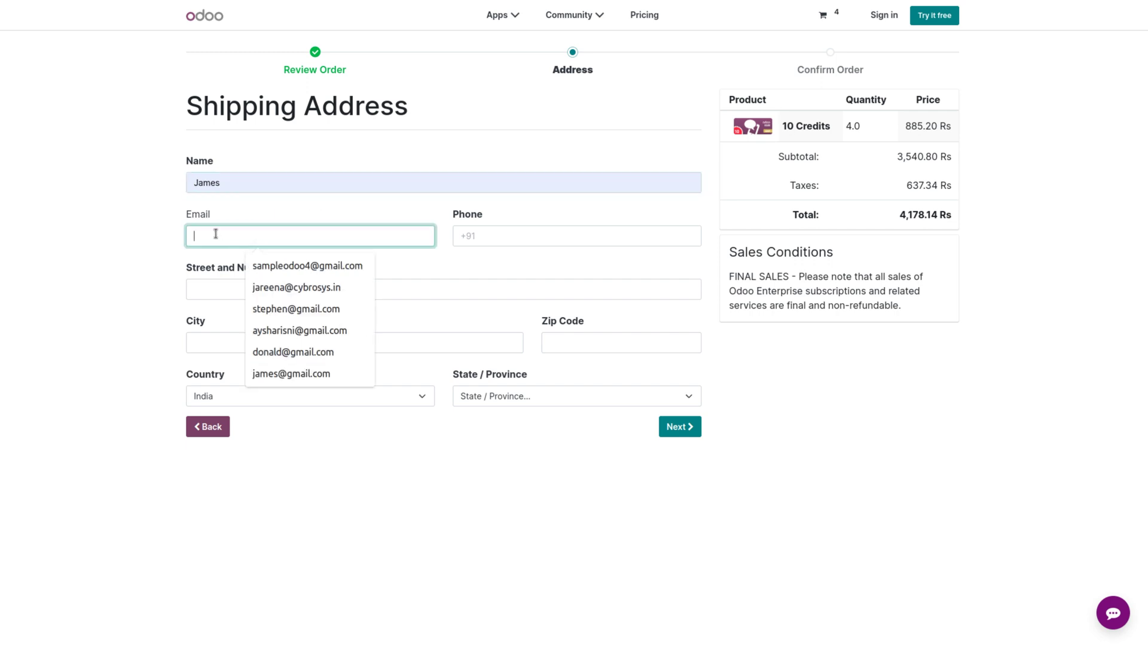
{"action": "left_click", "coordinate": [254, 268]}
{"action": "left_click", "coordinate": [209, 286]}
{"action": "left_click", "coordinate": [270, 319]}
{"action": "left_click", "coordinate": [476, 233]}
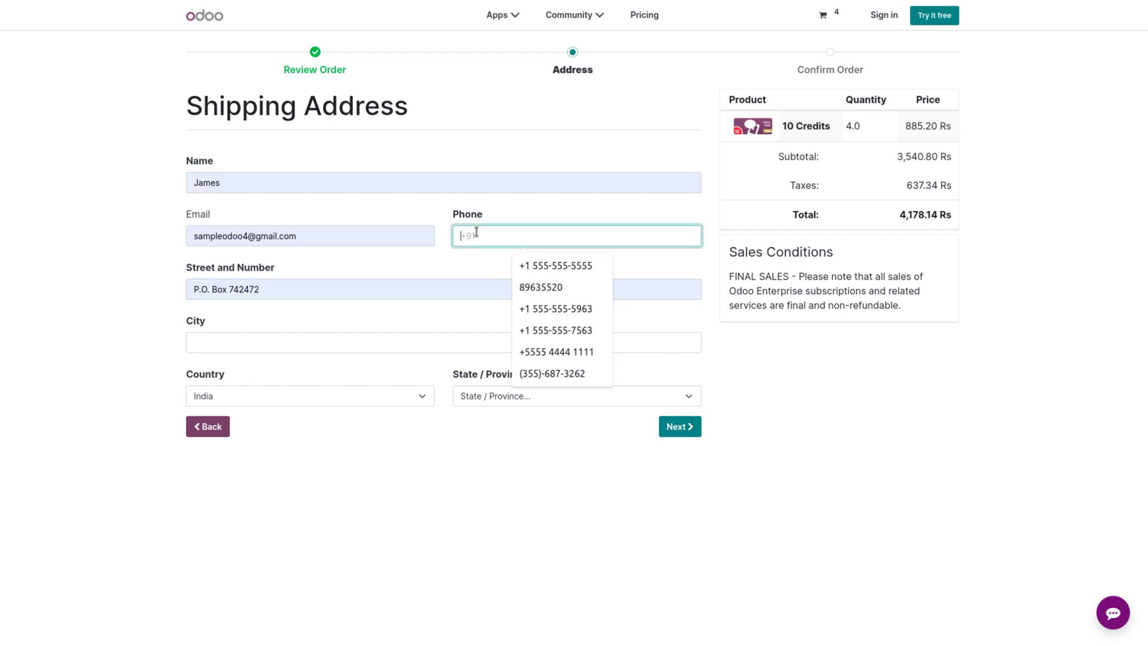
{"action": "left_click", "coordinate": [554, 287]}
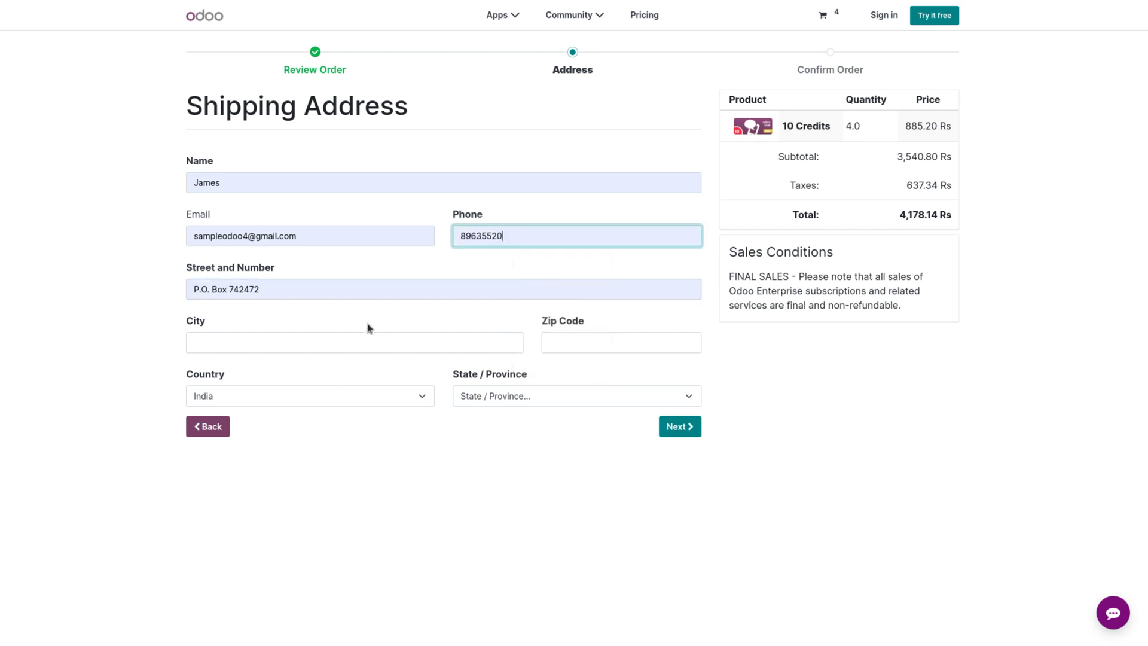
- Set country to USA Minor Outlying Islands, autofill zip and city, and continue
{"action": "left_click", "coordinate": [307, 394]}
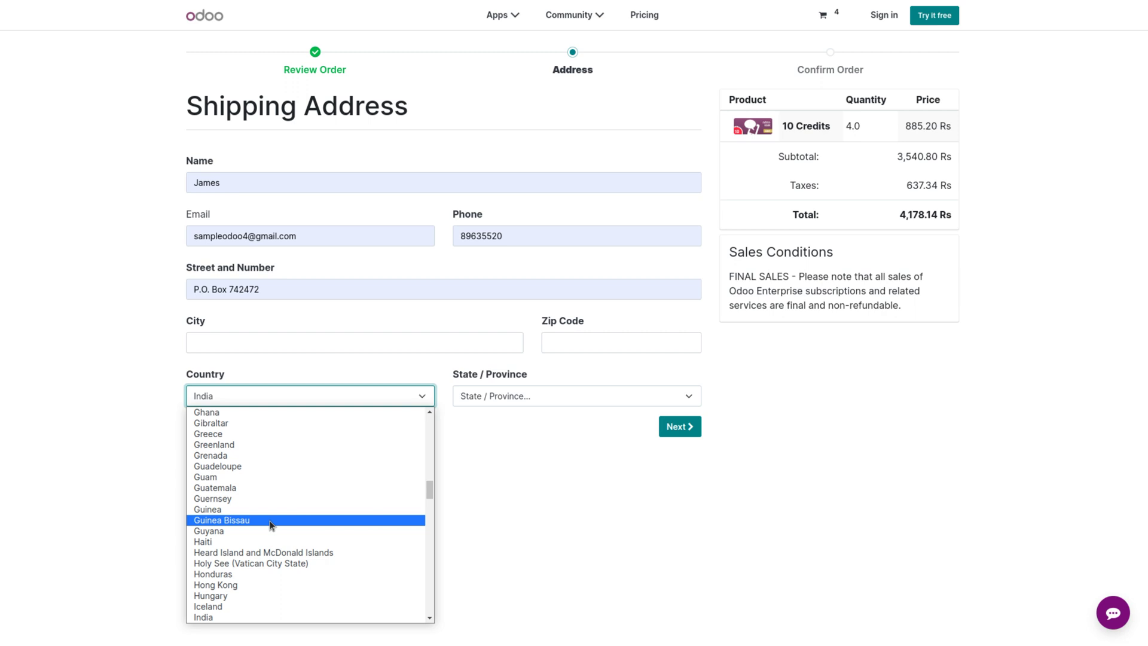
{"action": "key", "text": "u"}
{"action": "key", "text": "Return"}
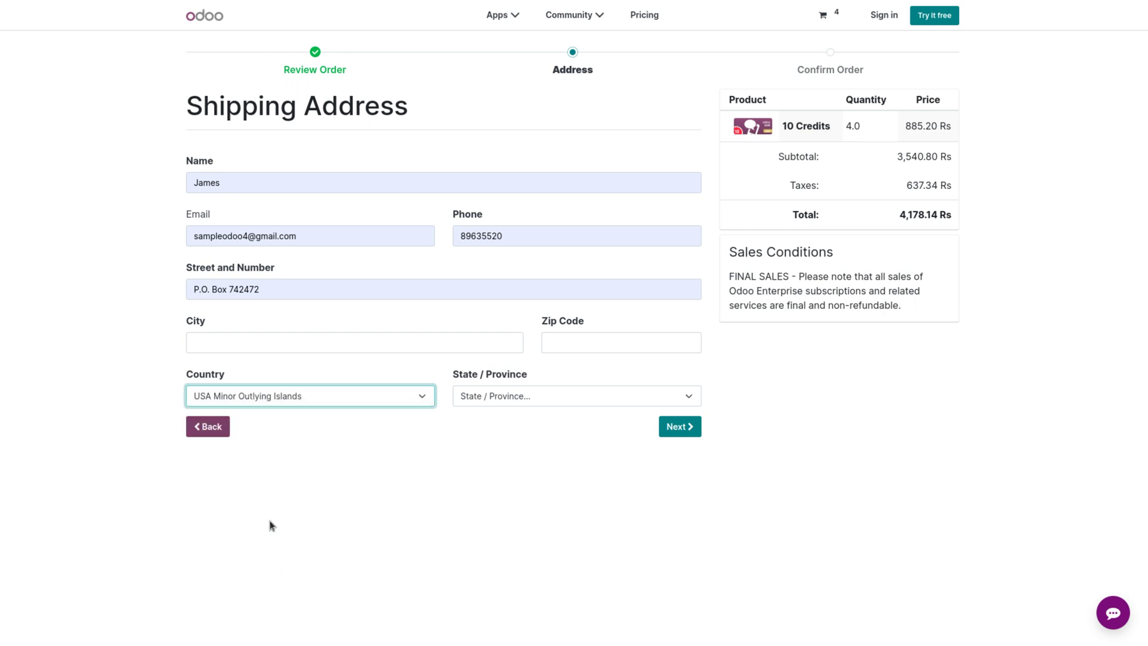
{"action": "left_click", "coordinate": [257, 347]}
{"action": "left_click", "coordinate": [263, 373]}
{"action": "left_click", "coordinate": [405, 339]}
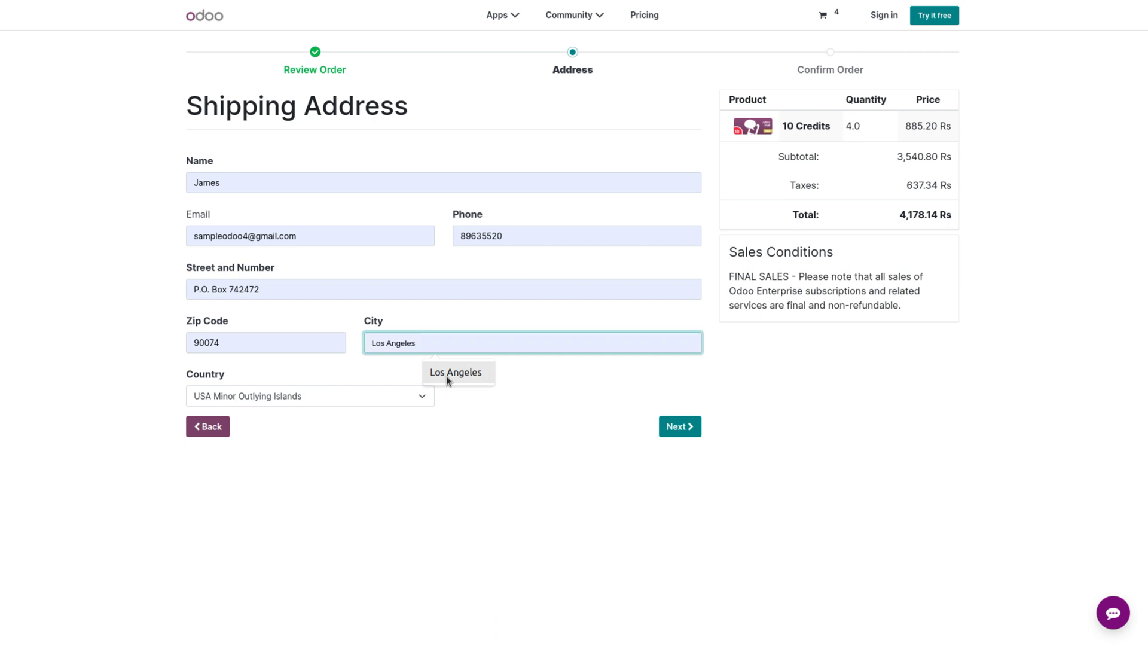
{"action": "left_click", "coordinate": [446, 375]}
{"action": "left_click", "coordinate": [690, 427]}
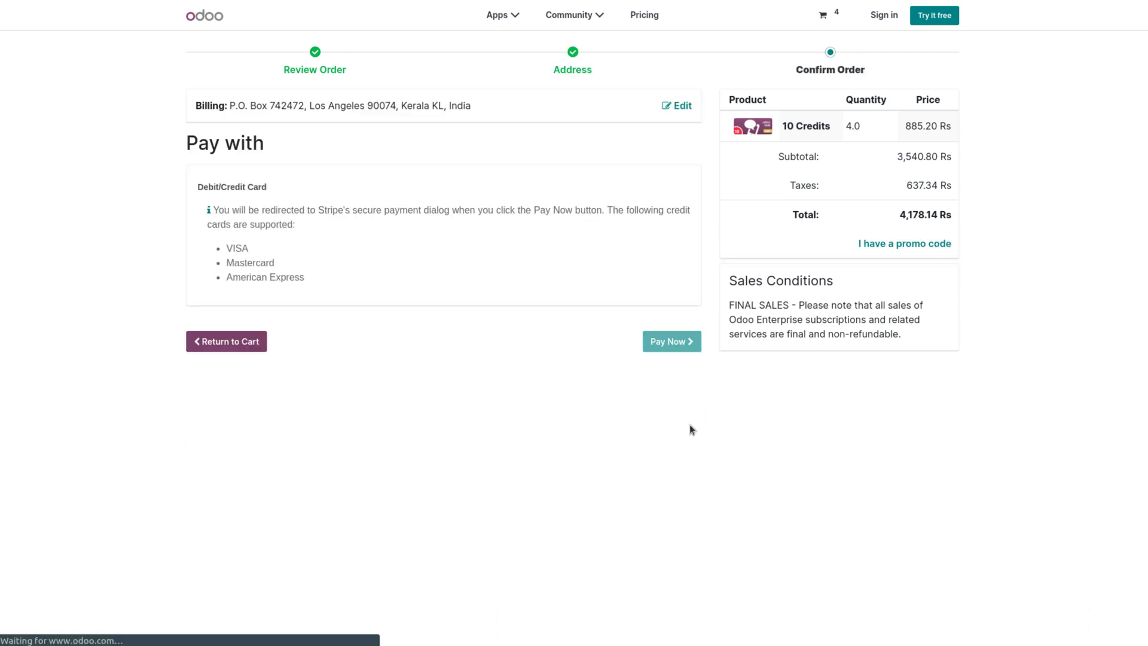
- Pay for the 4,178.14 Rs SMS credits order
{"action": "left_click", "coordinate": [675, 395]}
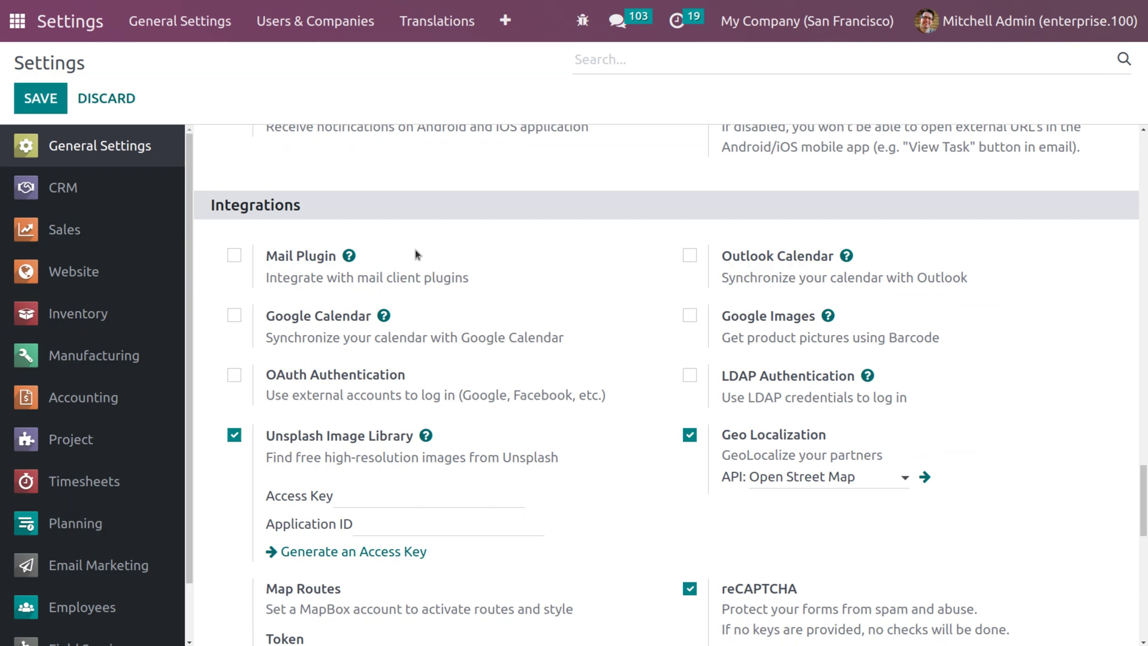
- Check the IAP services page, which lists SMS with 0.00 credits
{"action": "scroll", "coordinate": [415, 251], "scroll_direction": "down", "scroll_amount": 10}
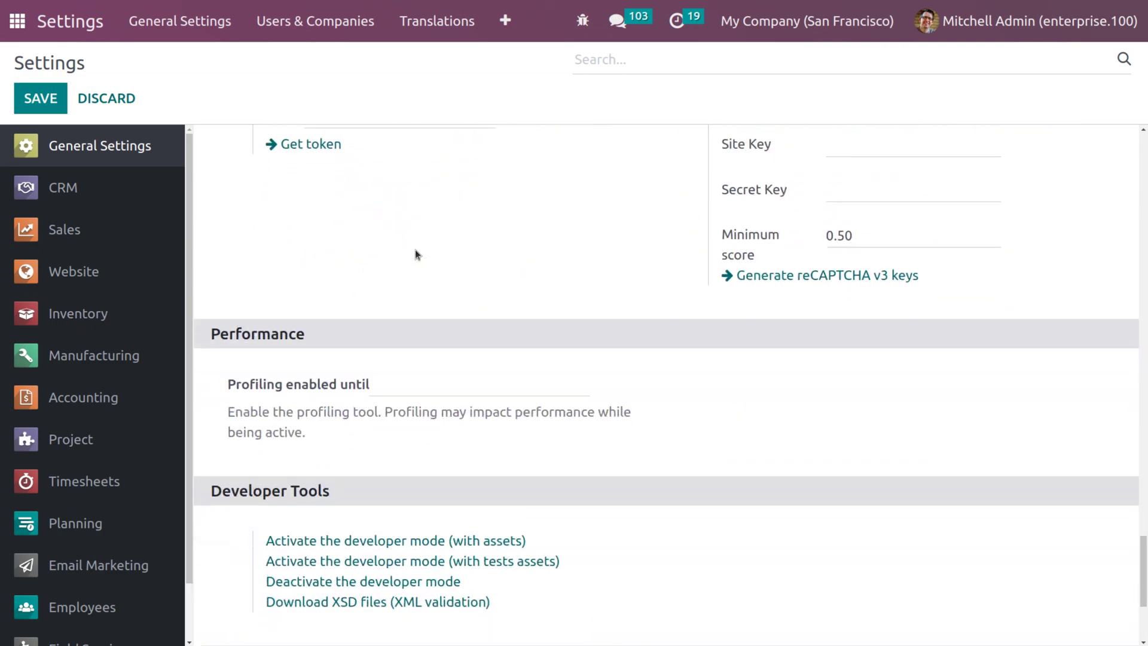
{"action": "scroll", "coordinate": [415, 249], "scroll_direction": "up", "scroll_amount": 15}
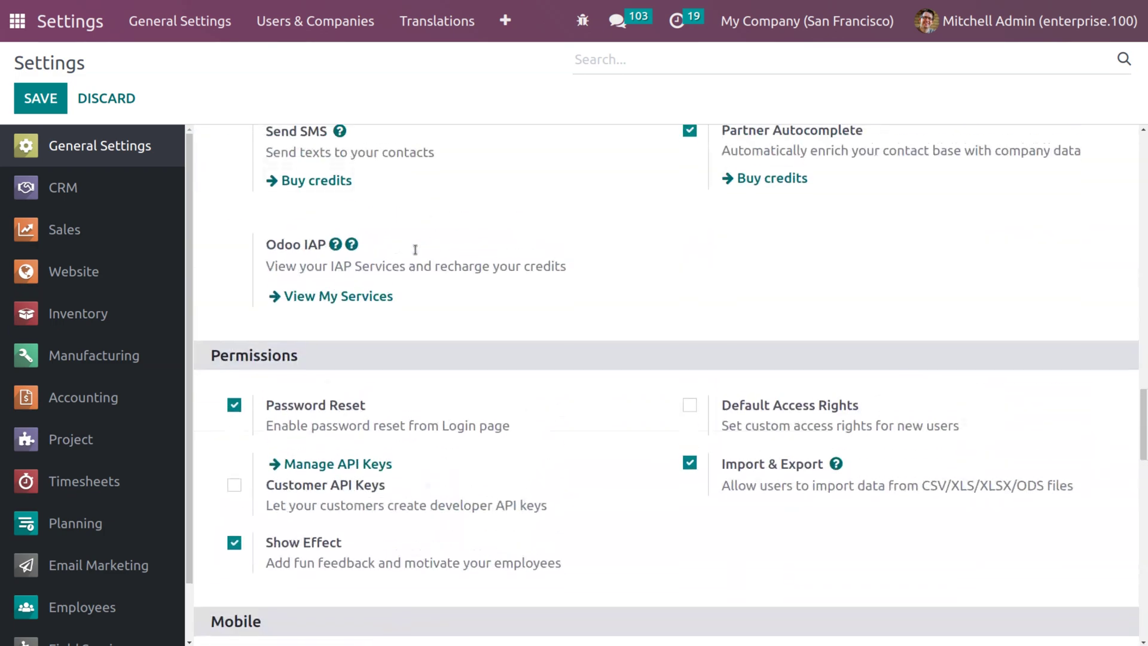
{"action": "scroll", "coordinate": [415, 249], "scroll_direction": "up", "scroll_amount": 4}
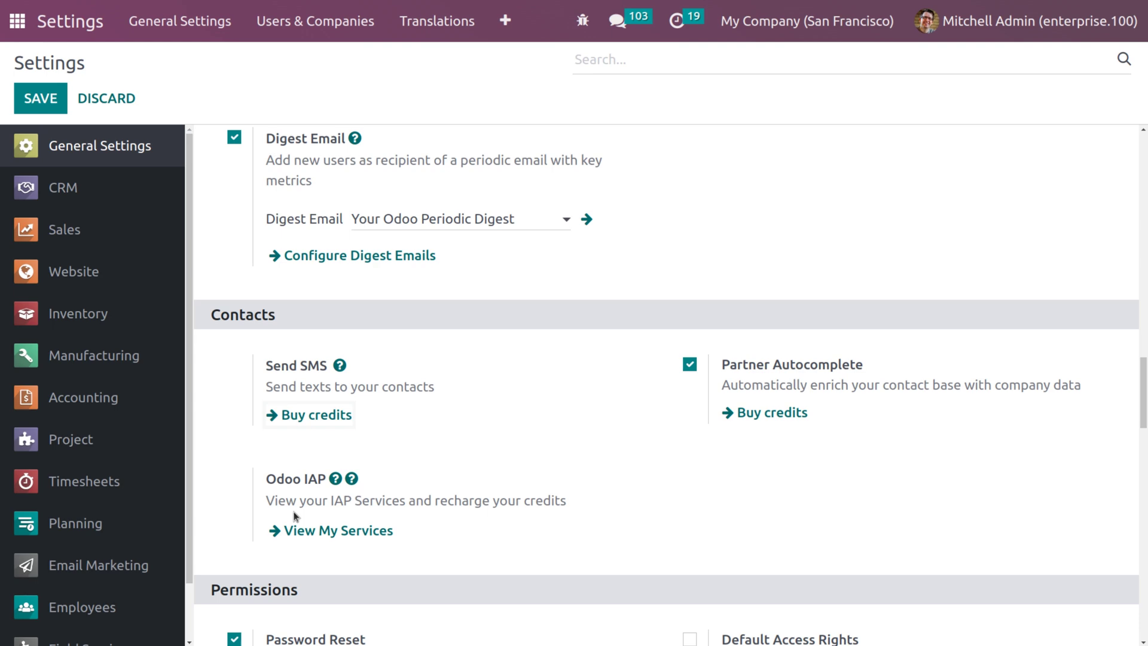
{"action": "left_click", "coordinate": [342, 532]}
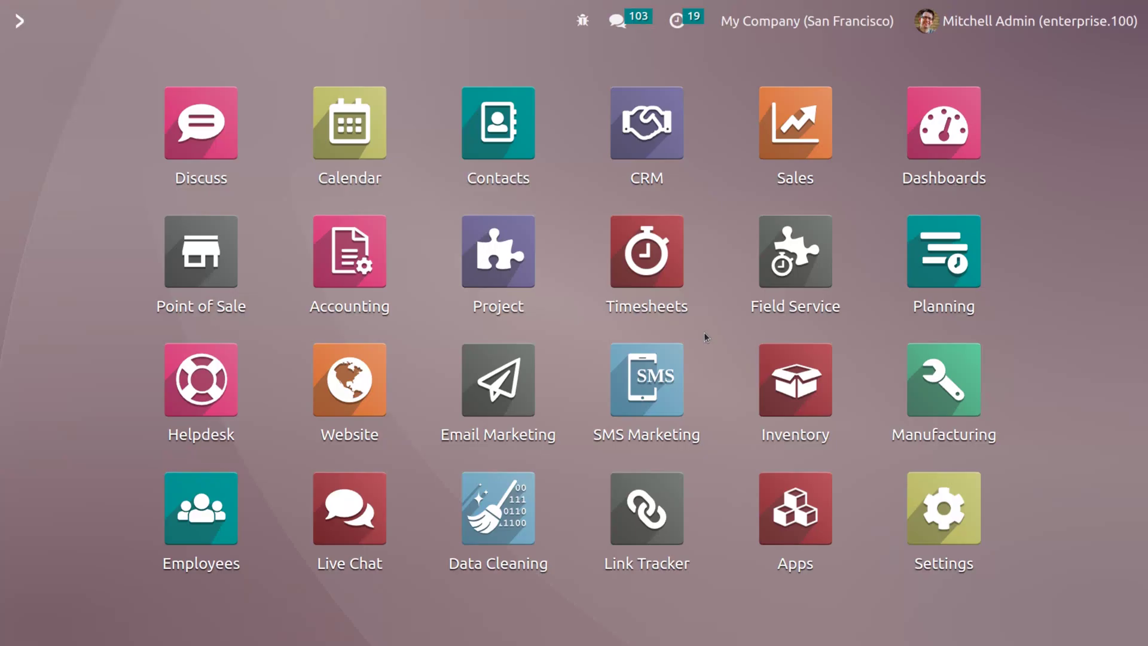
- Open SMS Marketing and view the Sent XMas Promo and Year end sale announcement mailings
{"action": "left_click", "coordinate": [635, 383]}
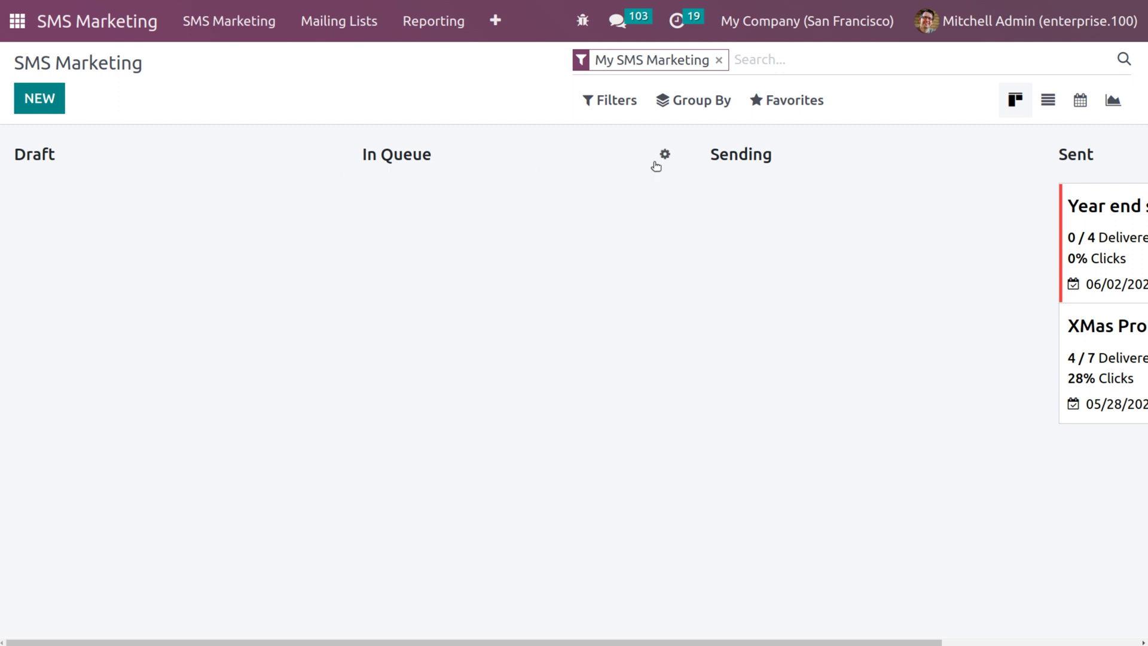
{"action": "scroll", "coordinate": [797, 159], "scroll_direction": "right", "scroll_amount": 4}
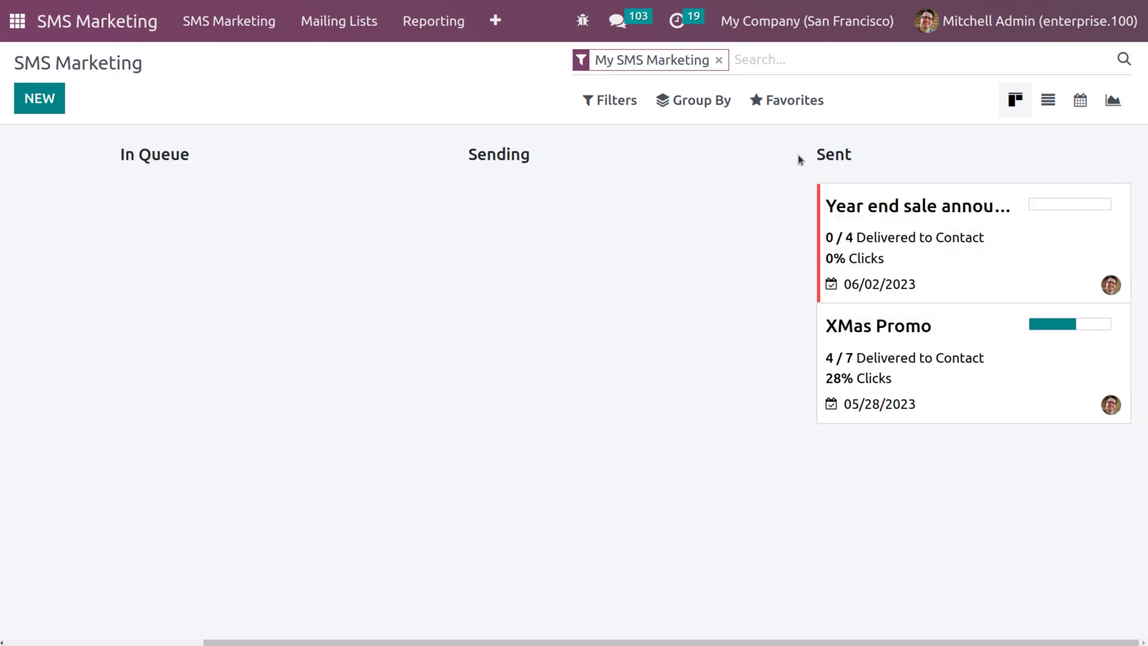
{"action": "scroll", "coordinate": [798, 159], "scroll_direction": "left", "scroll_amount": 1}
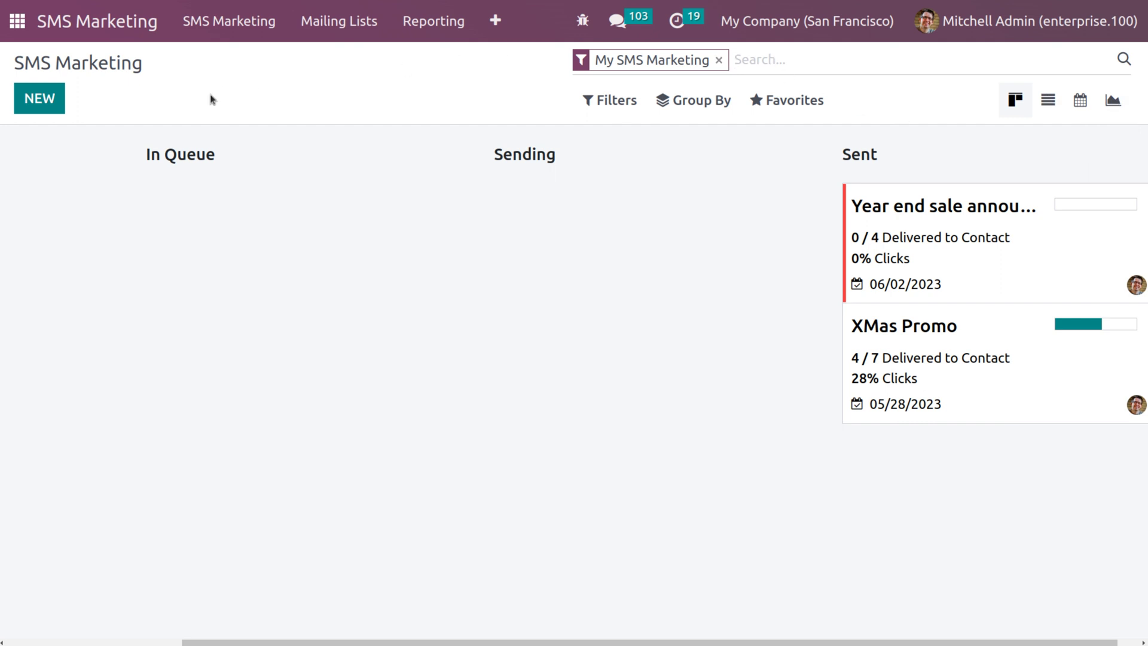
- Create an SMS mailing with subject 'Black friday coupons' and go to its recipients
{"action": "left_click", "coordinate": [52, 106]}
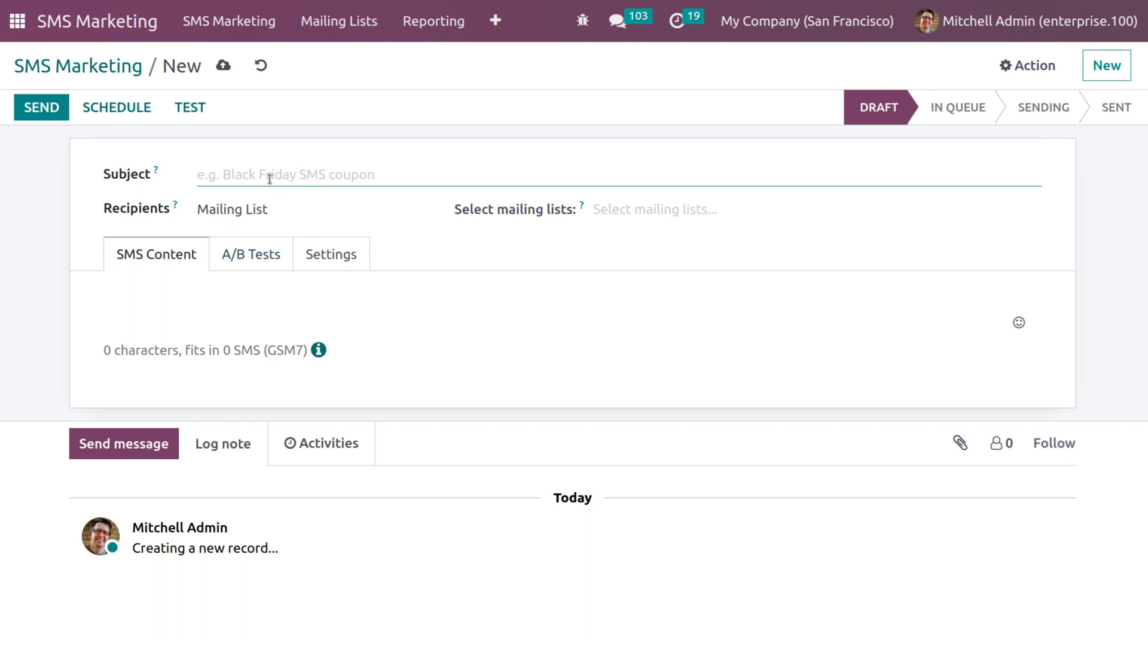
{"action": "type", "text": "Black friday"}
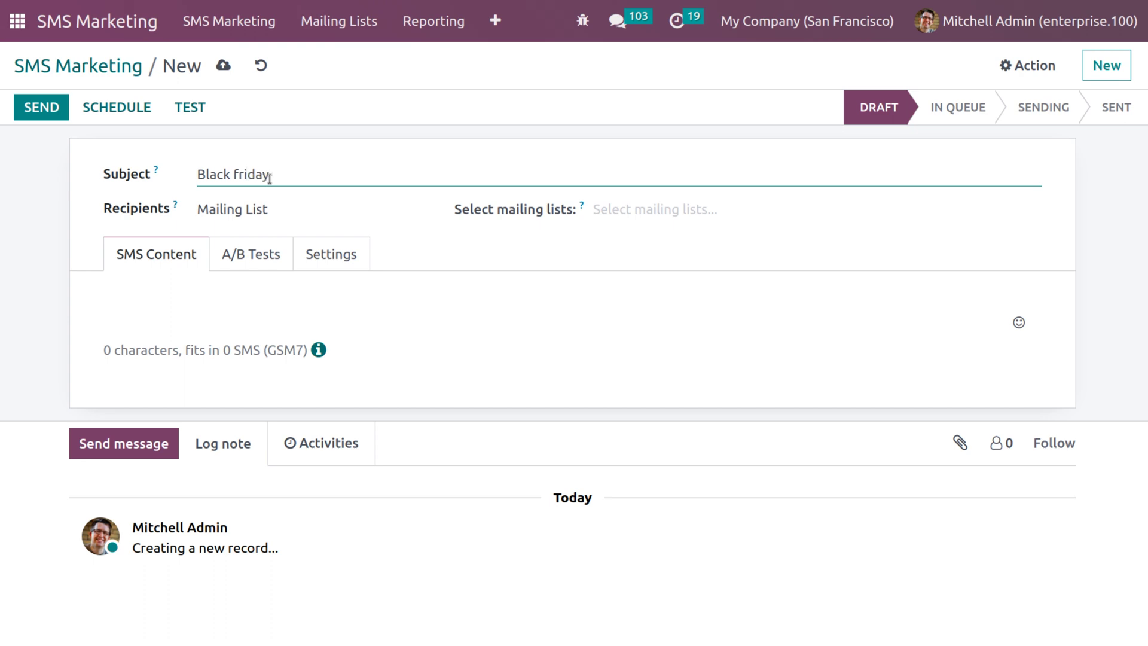
{"action": "type", "text": " coupons"}
{"action": "left_click", "coordinate": [269, 209]}
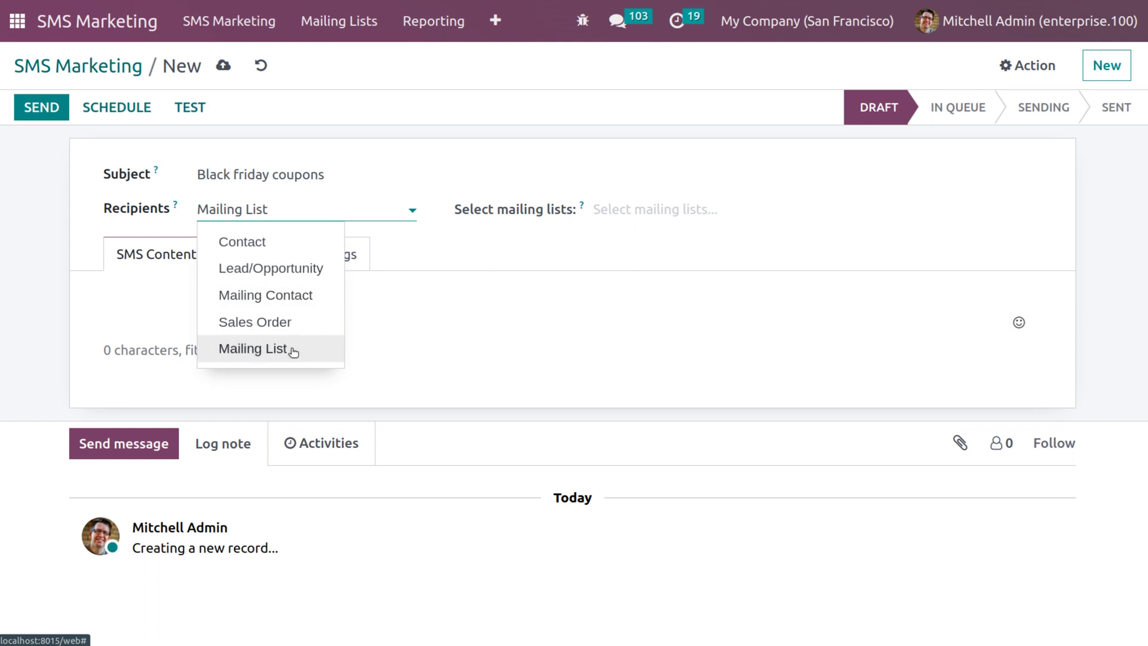
- Target contacts, replacing the Phone Blacklisted rule with Country contains 'united states'
{"action": "left_click", "coordinate": [298, 242]}
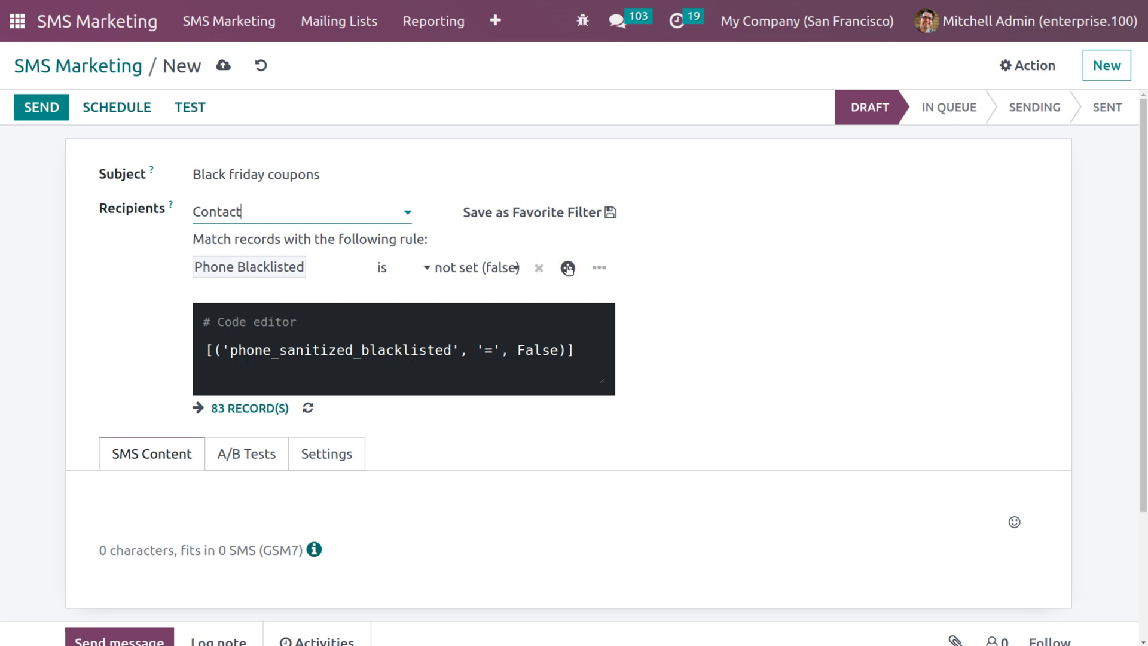
{"action": "left_click", "coordinate": [539, 267]}
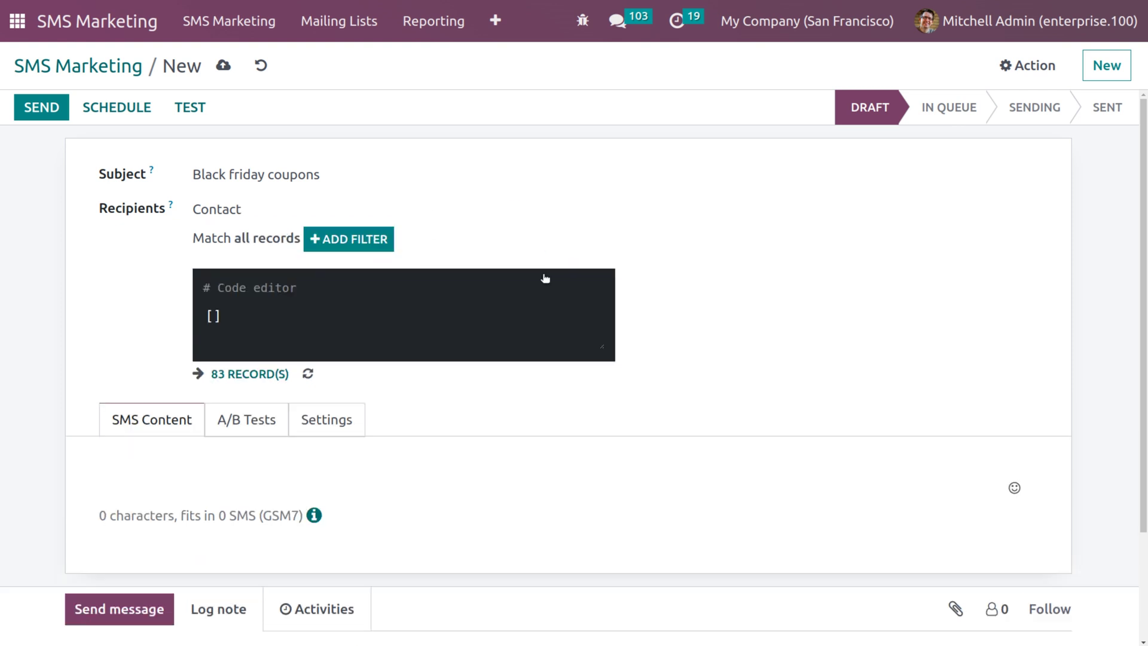
{"action": "left_click", "coordinate": [329, 236]}
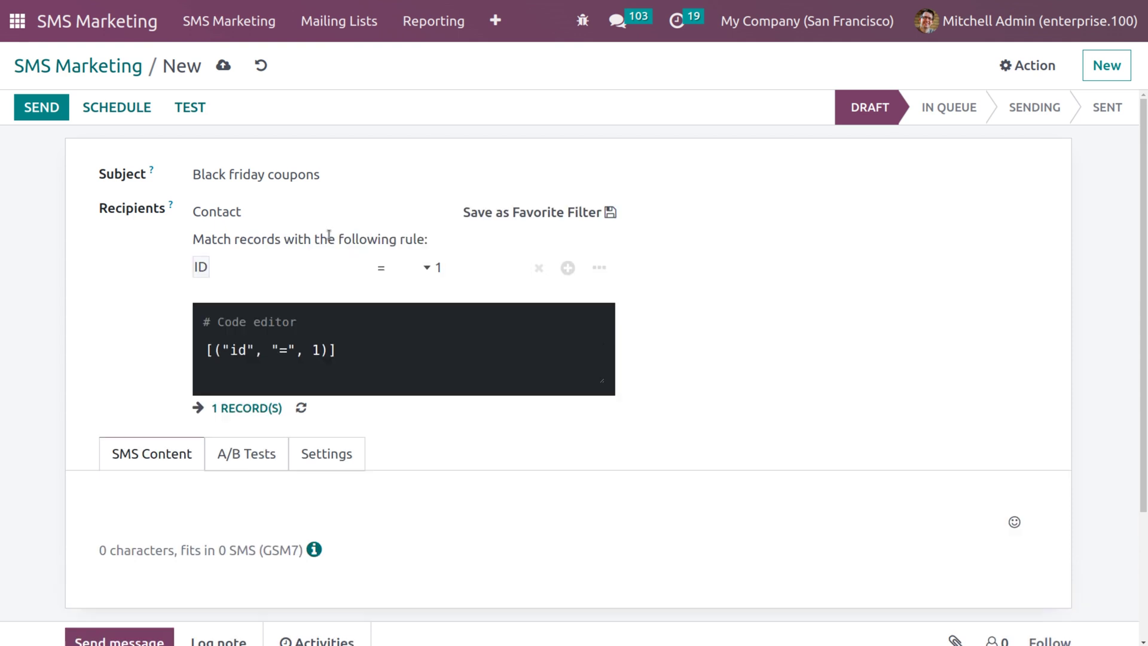
{"action": "left_click", "coordinate": [277, 273]}
{"action": "type", "text": "coun"}
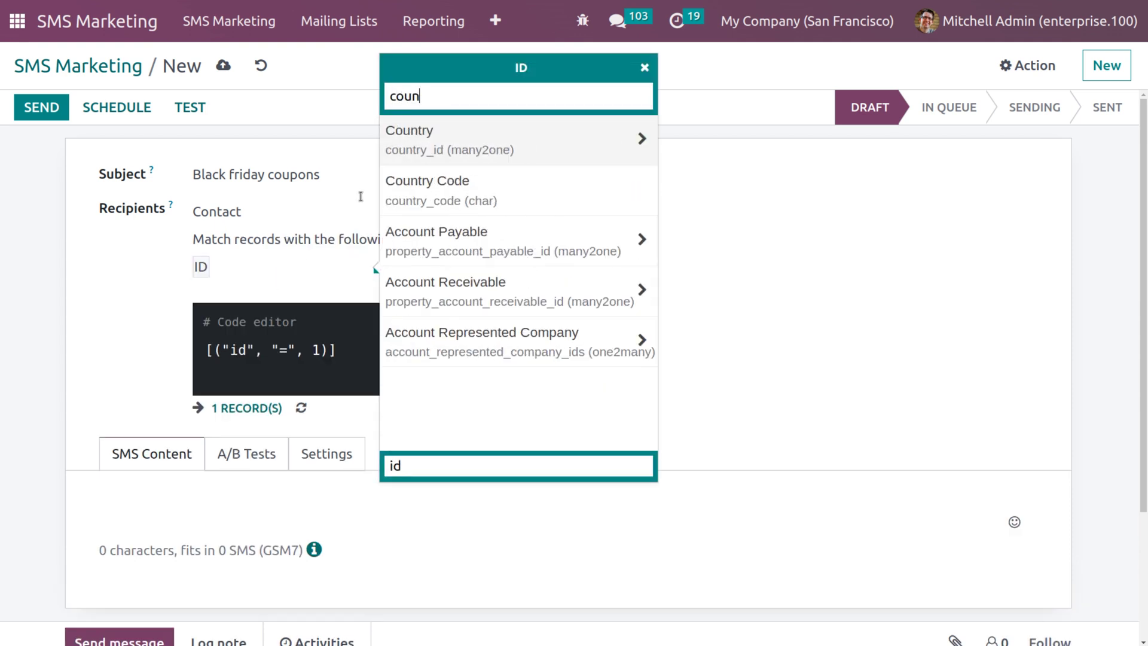
{"action": "left_click", "coordinate": [438, 149]}
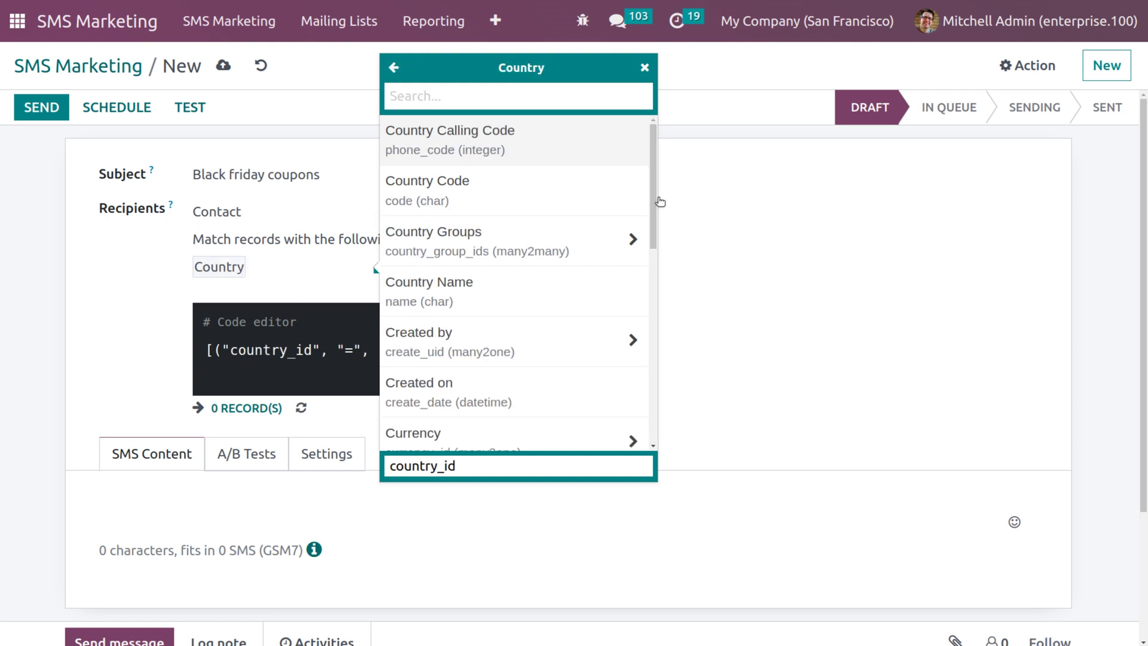
{"action": "left_click", "coordinate": [705, 226]}
{"action": "left_click", "coordinate": [464, 266]}
{"action": "left_click", "coordinate": [418, 268]}
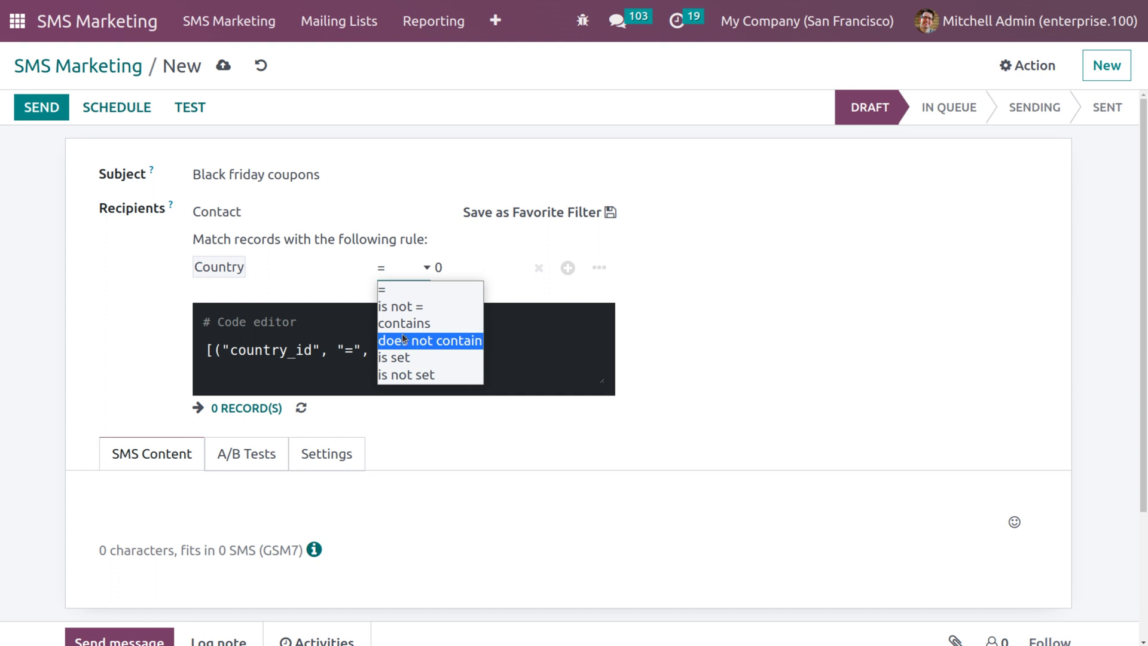
{"action": "left_click", "coordinate": [403, 323]}
{"action": "left_click", "coordinate": [471, 270]}
{"action": "type", "text": "united"}
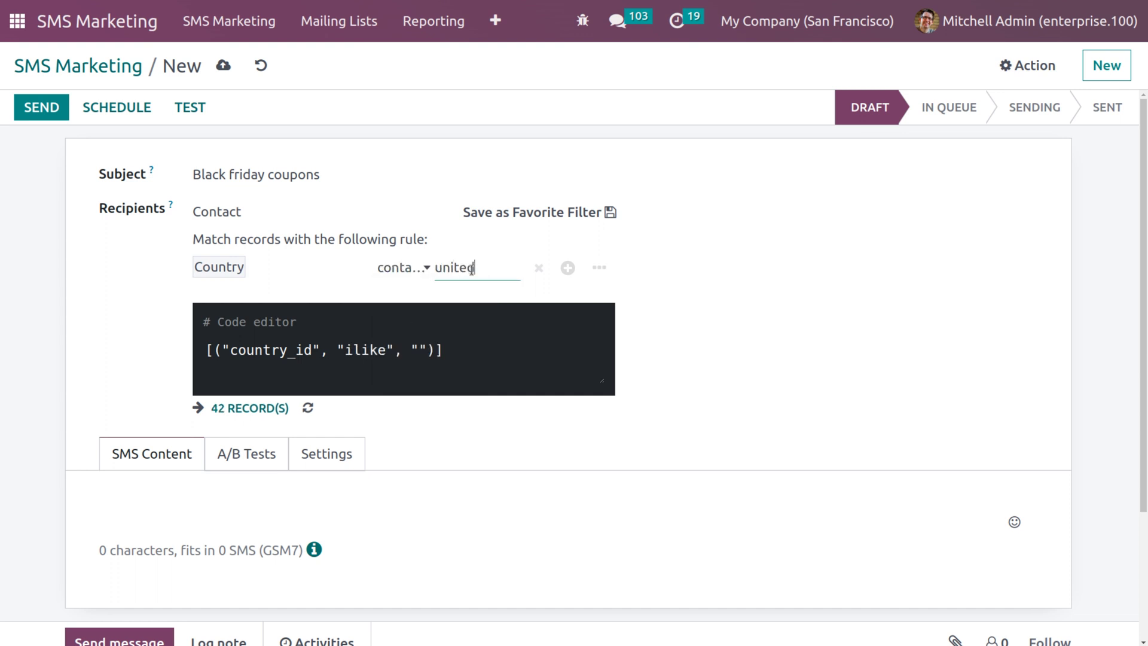
{"action": "type", "text": " states"}
{"action": "left_click", "coordinate": [692, 290]}
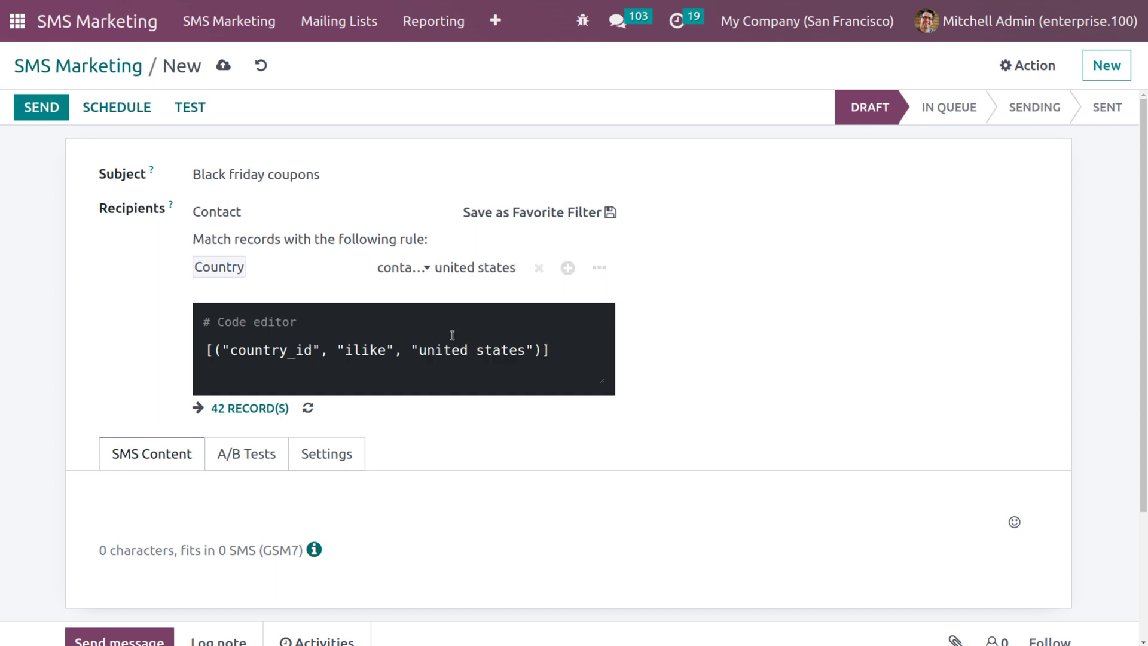
- Review the 42 matching contact records, then close the list
{"action": "left_click", "coordinate": [248, 411]}
{"action": "scroll", "coordinate": [359, 468], "scroll_direction": "down", "scroll_amount": 10}
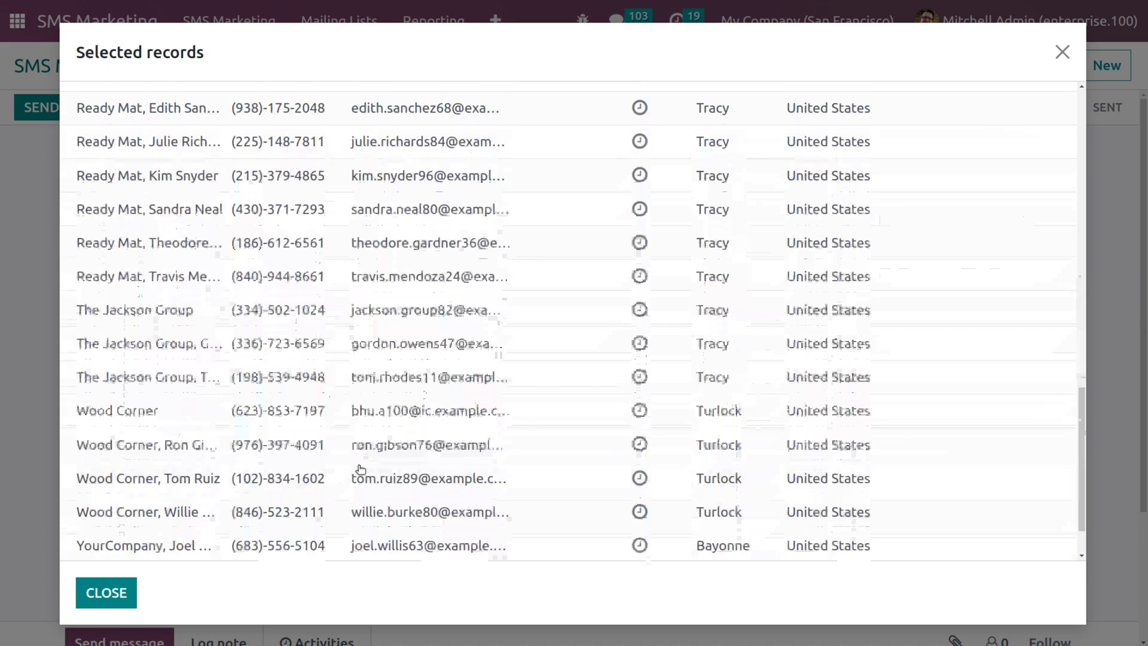
{"action": "scroll", "coordinate": [360, 469], "scroll_direction": "up", "scroll_amount": 10}
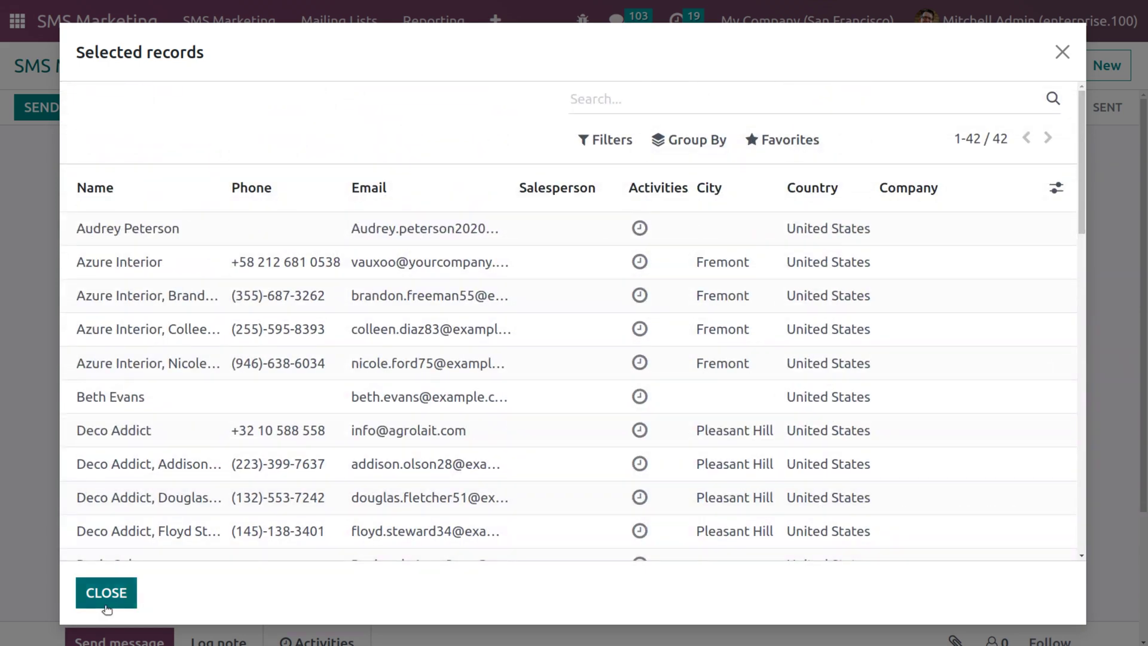
{"action": "left_click", "coordinate": [106, 609]}
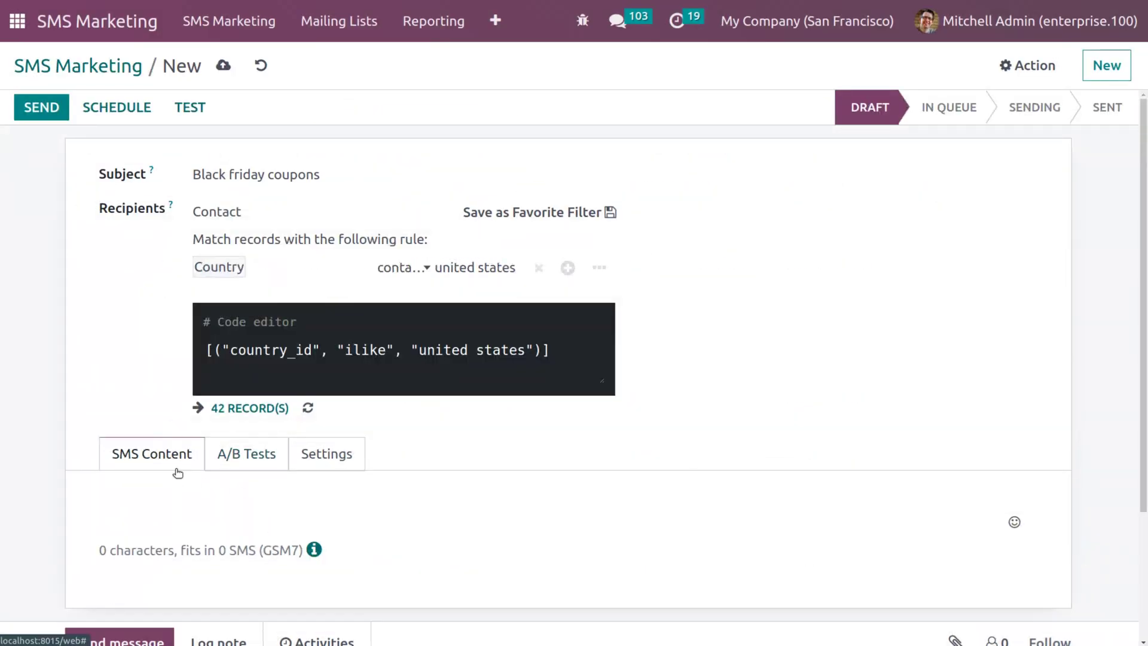
- Write '75% discount on all products' as the SMS content
{"action": "left_click", "coordinate": [182, 488]}
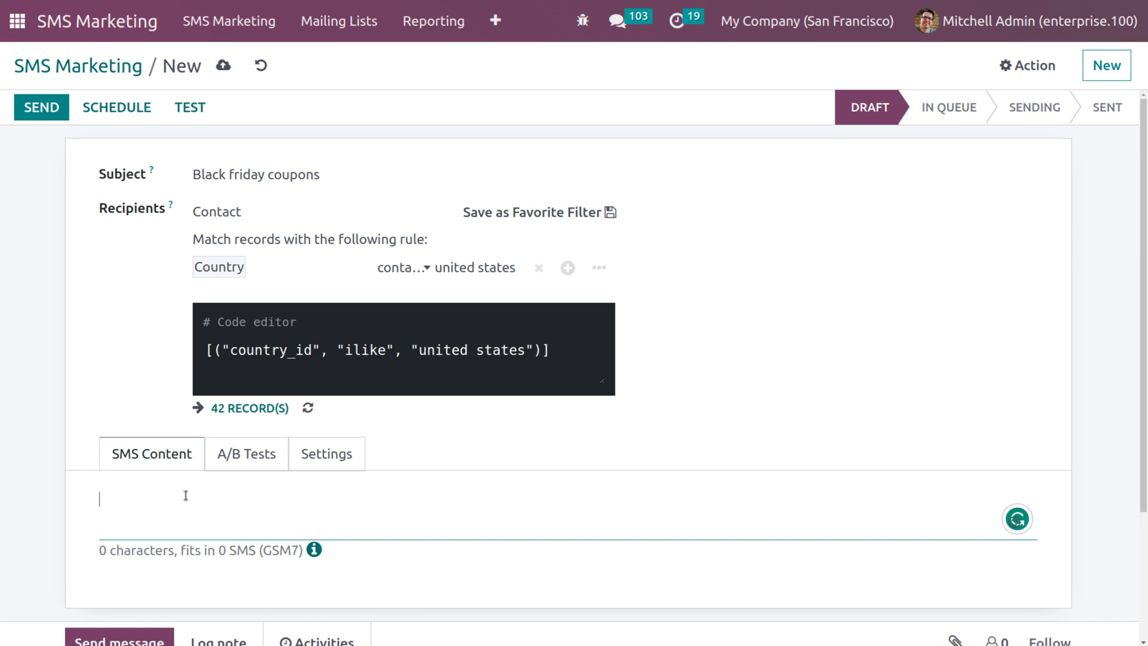
{"action": "type", "text": "75% discount on all products"}
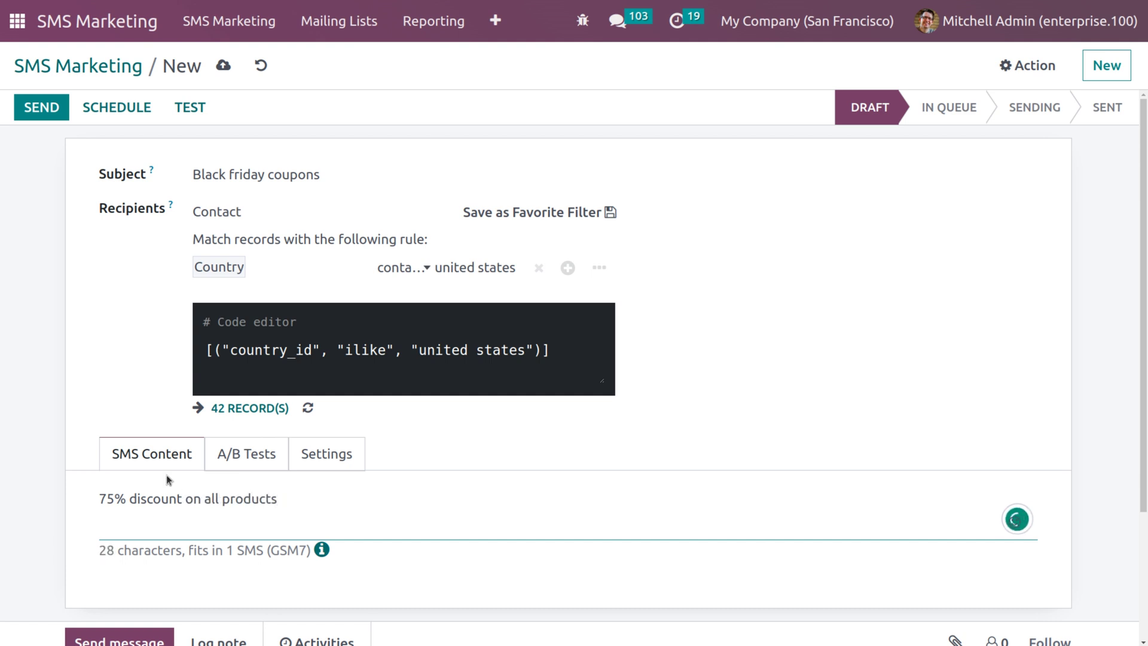
{"action": "left_click", "coordinate": [225, 466]}
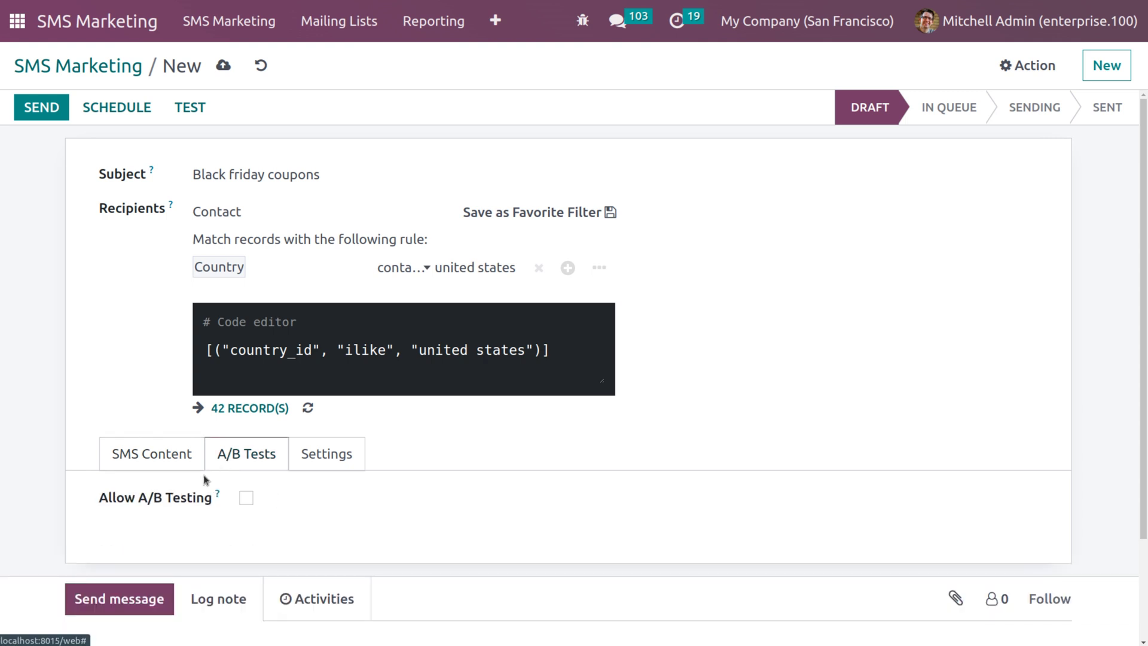
- Allow A/B testing, choose Manual winner selection and change the sample from 10 to 80%
{"action": "left_click", "coordinate": [245, 500]}
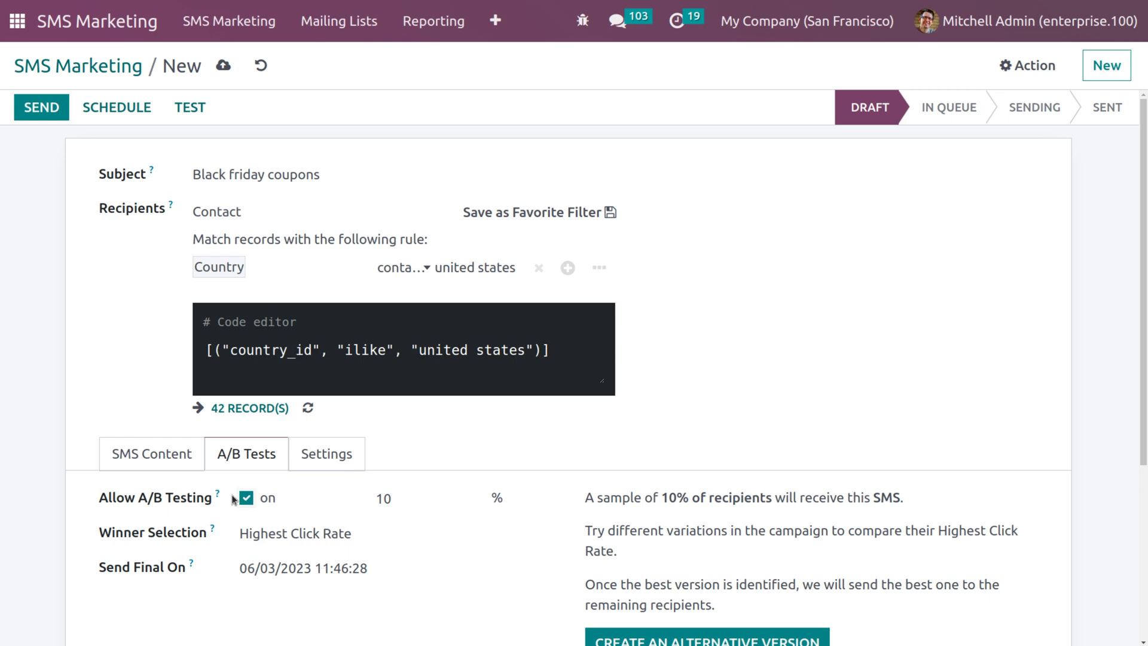
{"action": "mouse_move", "coordinate": [217, 498]}
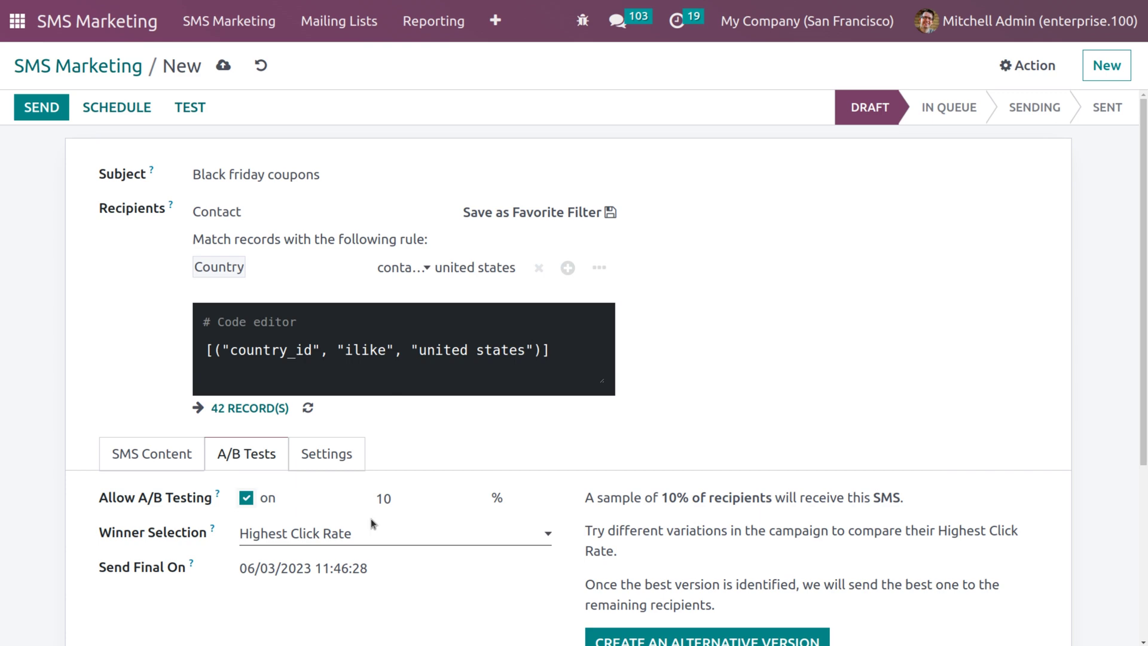
{"action": "left_click", "coordinate": [413, 503]}
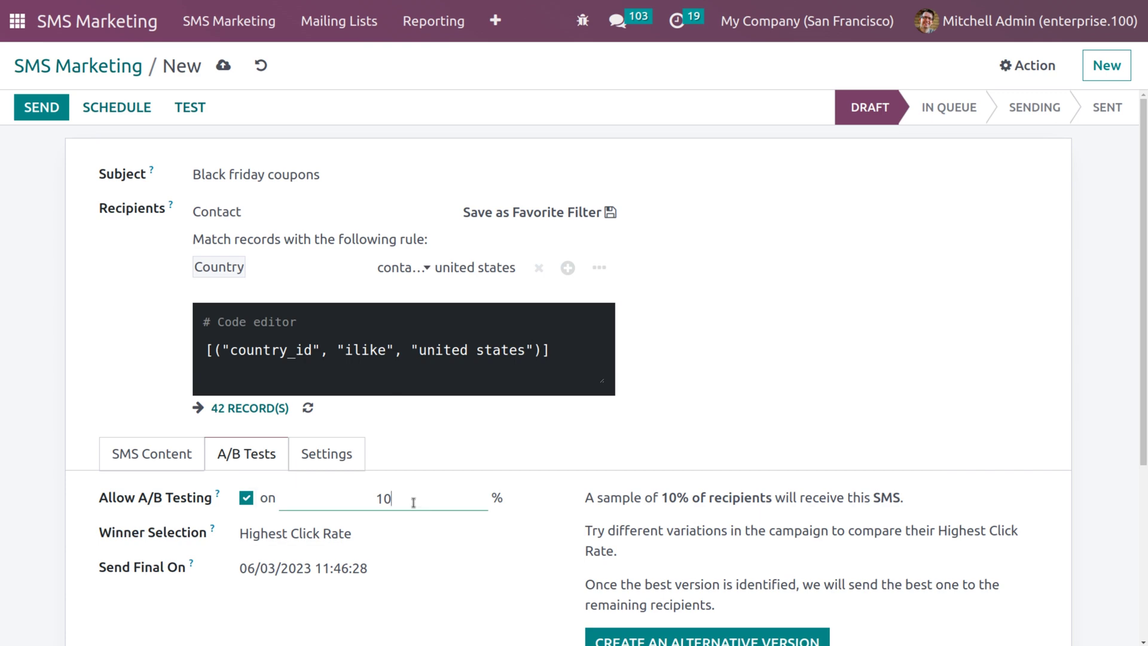
{"action": "left_click", "coordinate": [300, 540]}
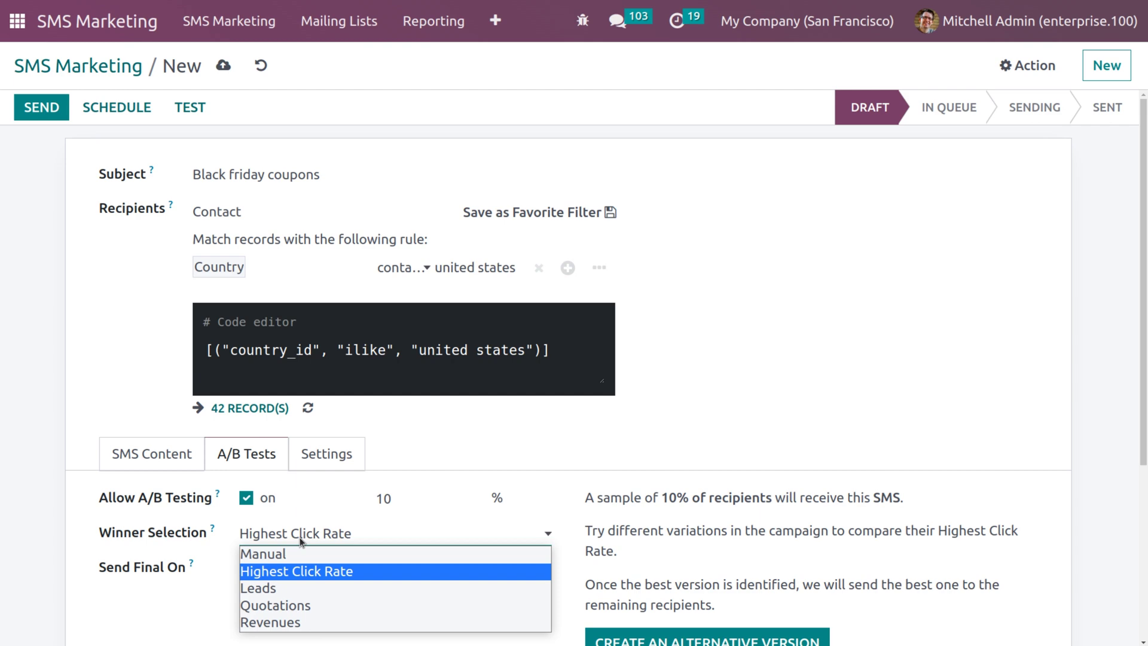
{"action": "left_click", "coordinate": [278, 553]}
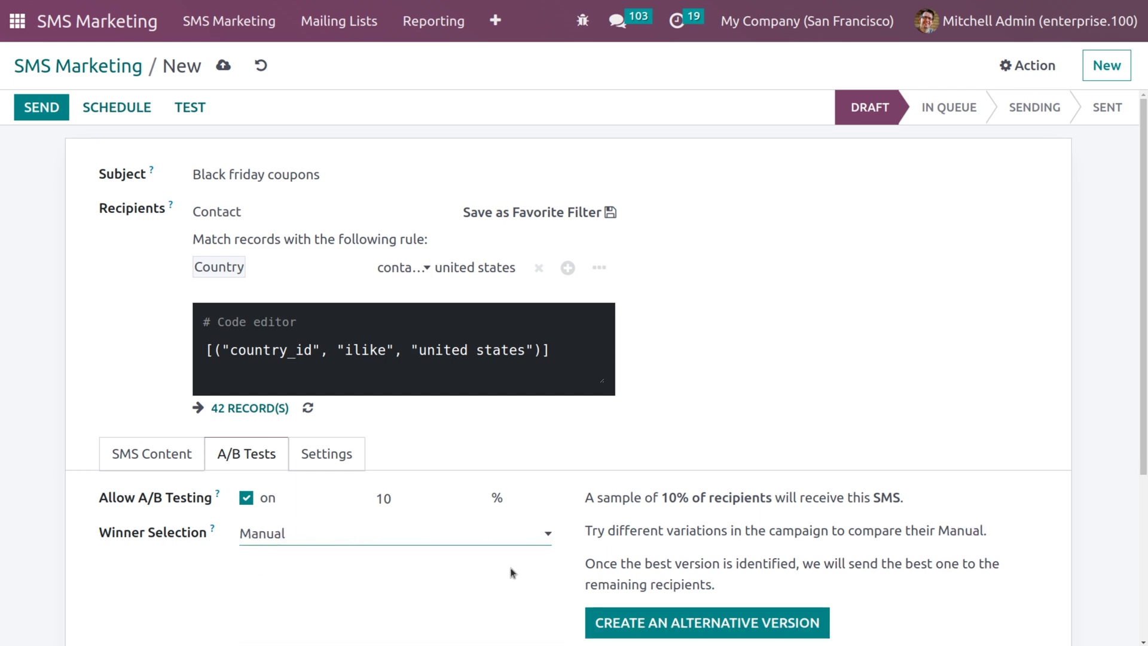
{"action": "scroll", "coordinate": [512, 575], "scroll_direction": "down", "scroll_amount": 1}
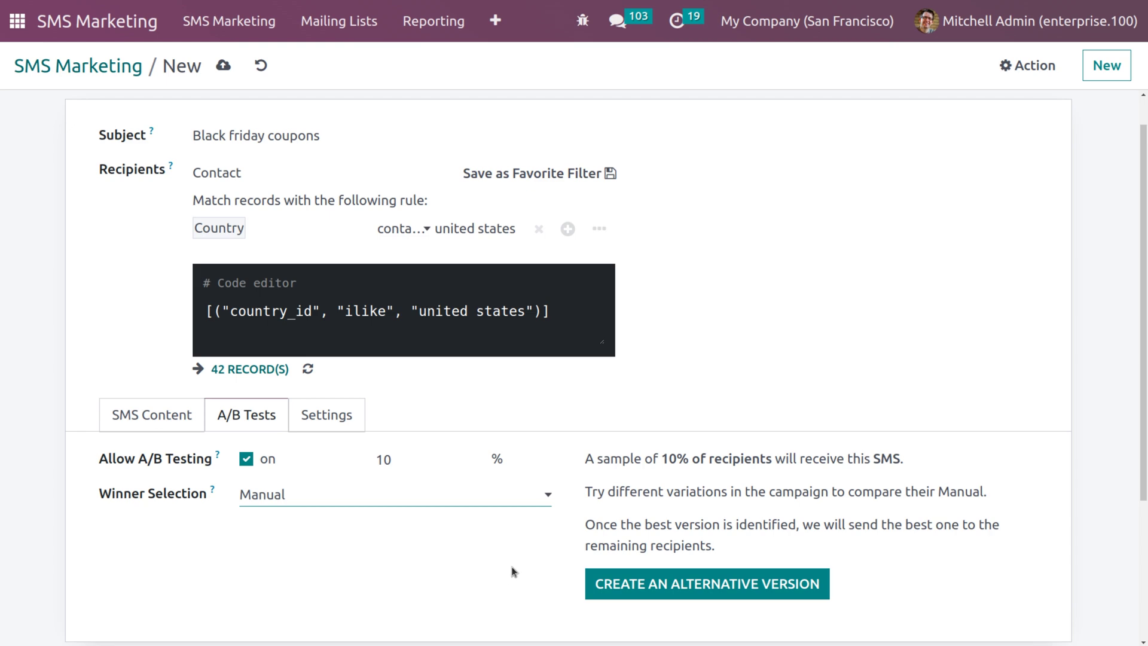
{"action": "scroll", "coordinate": [635, 552], "scroll_direction": "up", "scroll_amount": 1}
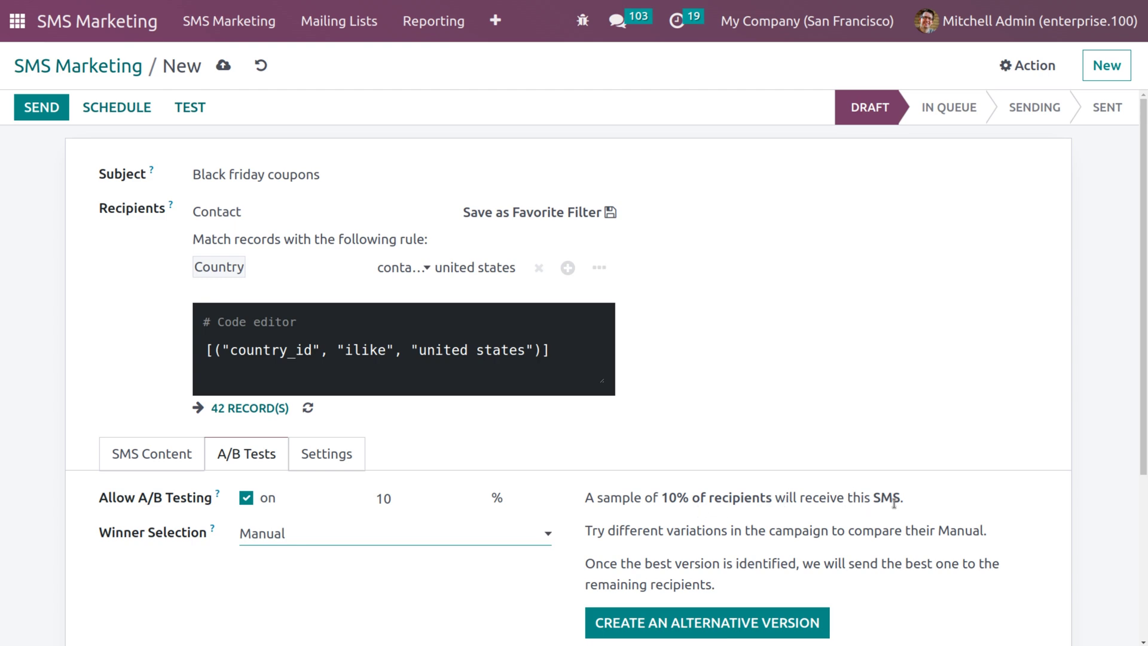
{"action": "left_click", "coordinate": [397, 501]}
{"action": "key", "text": "BackSpace"}
{"action": "key", "text": "BackSpace"}
{"action": "type", "text": "80"}
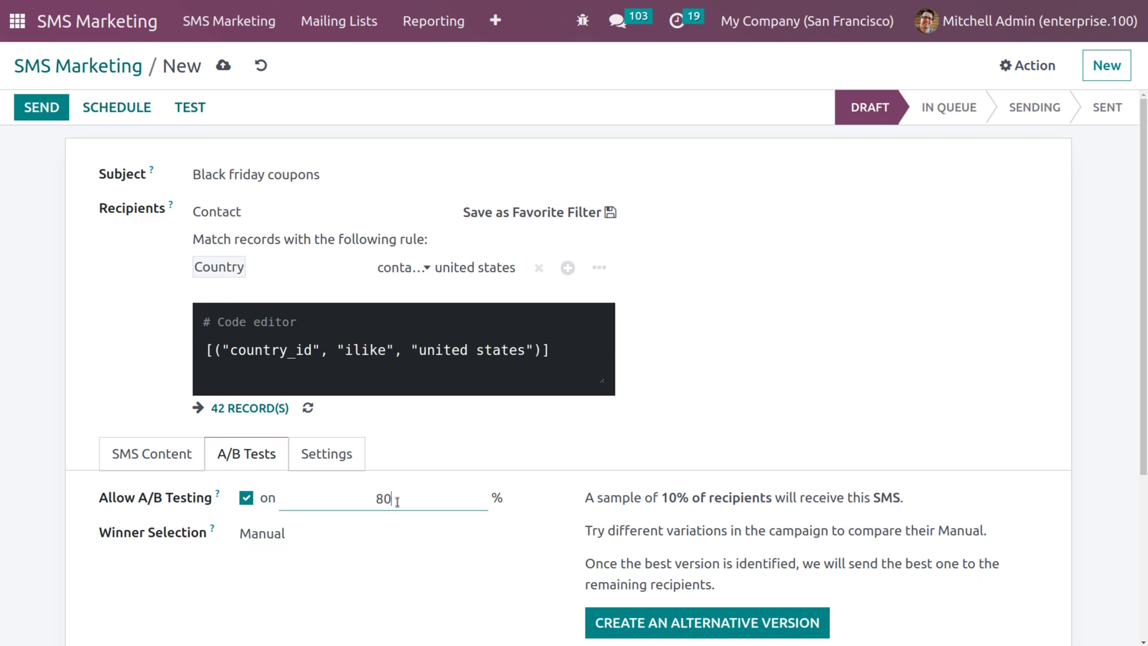
{"action": "left_click", "coordinate": [699, 428]}
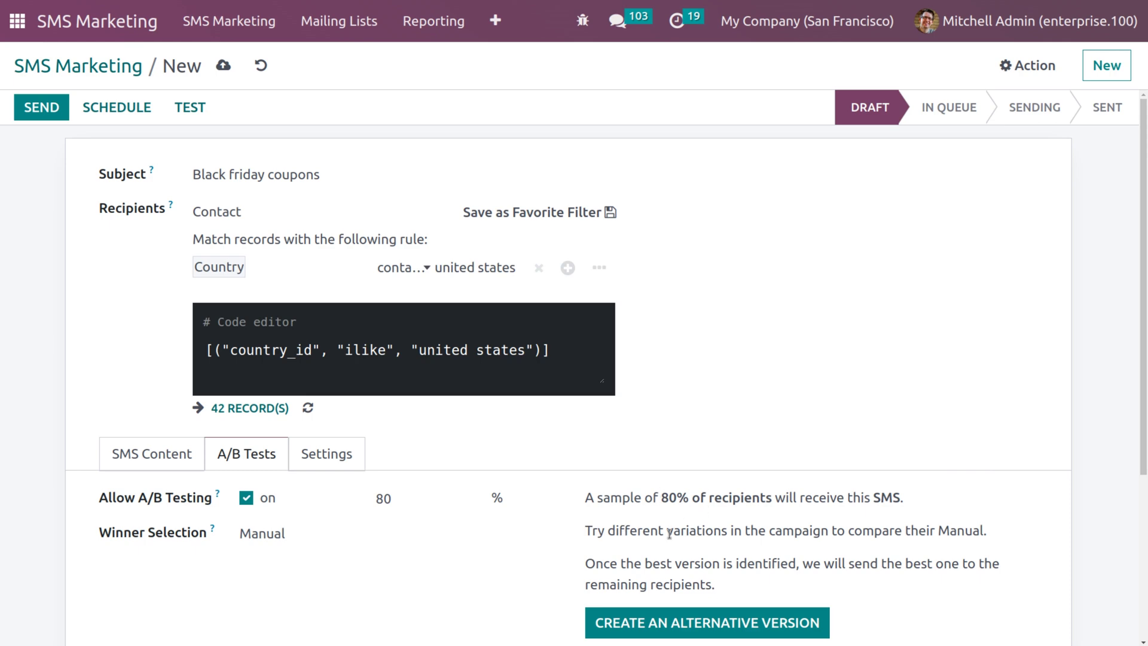
- Send a test of the Black friday coupons SMS to a sample phone number
{"action": "left_click", "coordinate": [183, 109]}
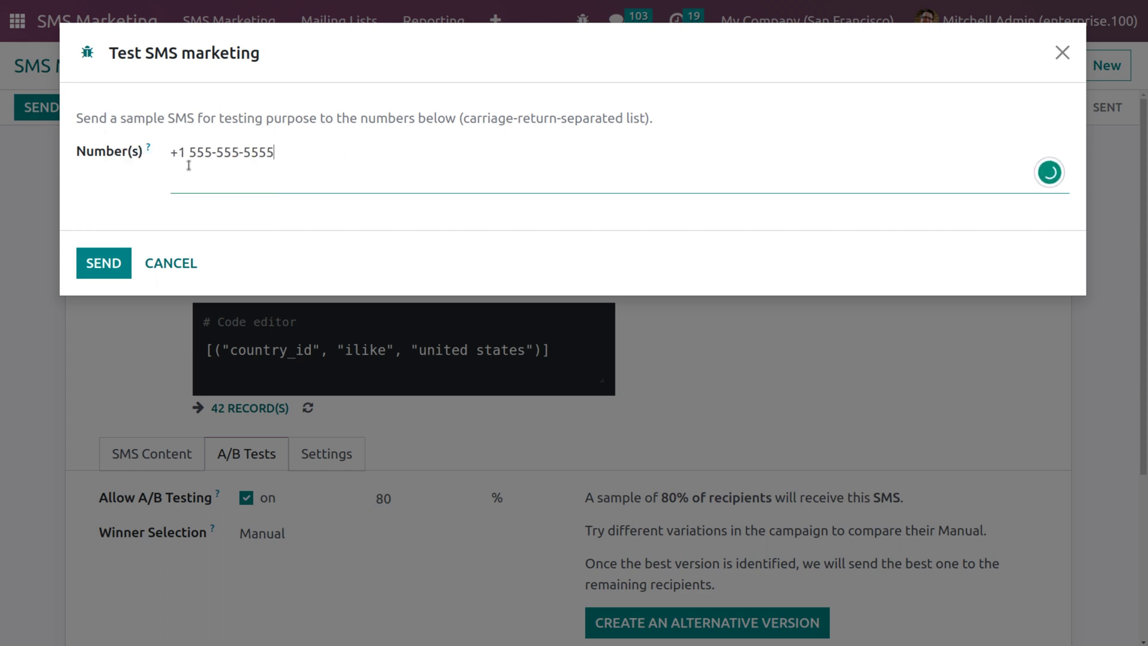
{"action": "left_click", "coordinate": [120, 265]}
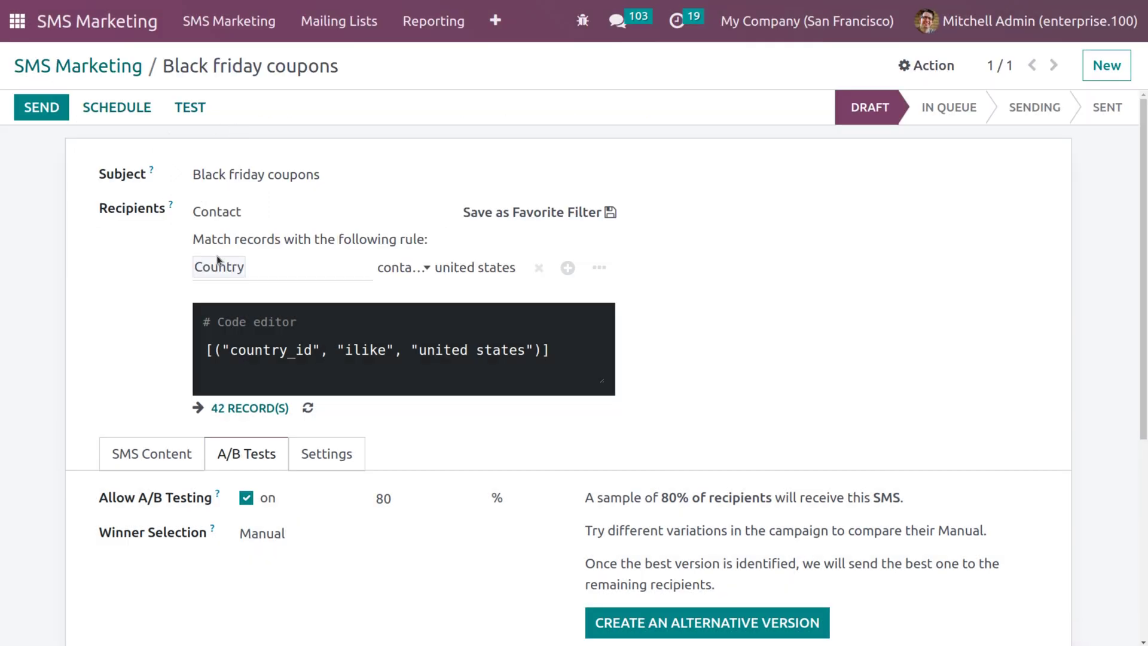
{"action": "left_click", "coordinate": [124, 113]}
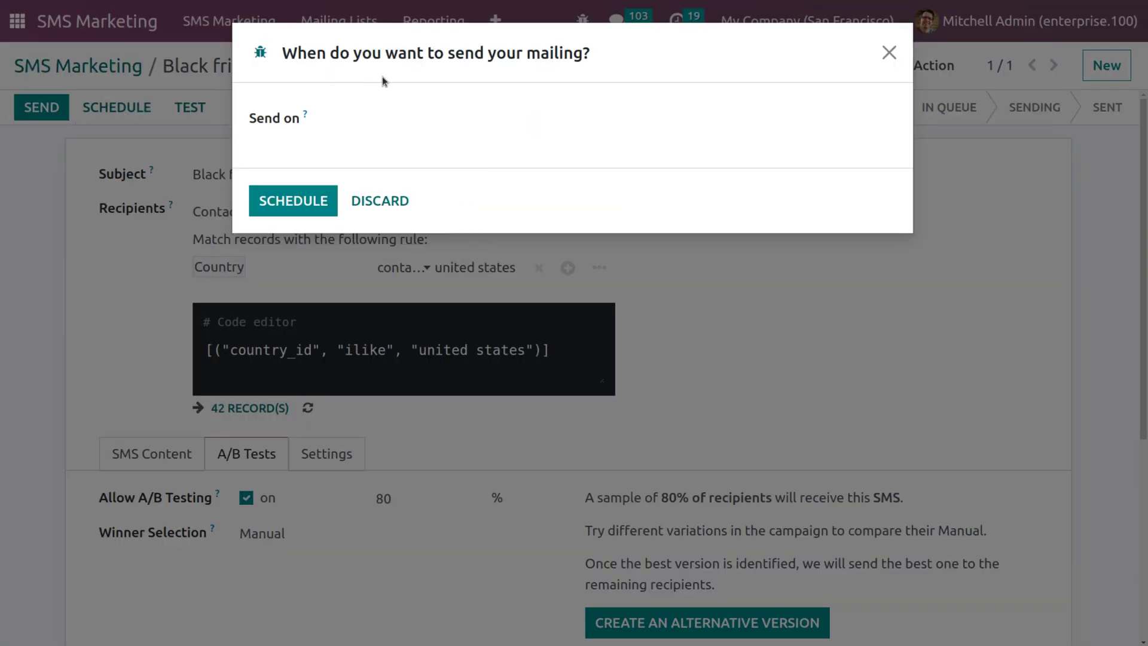
{"action": "left_click", "coordinate": [380, 119]}
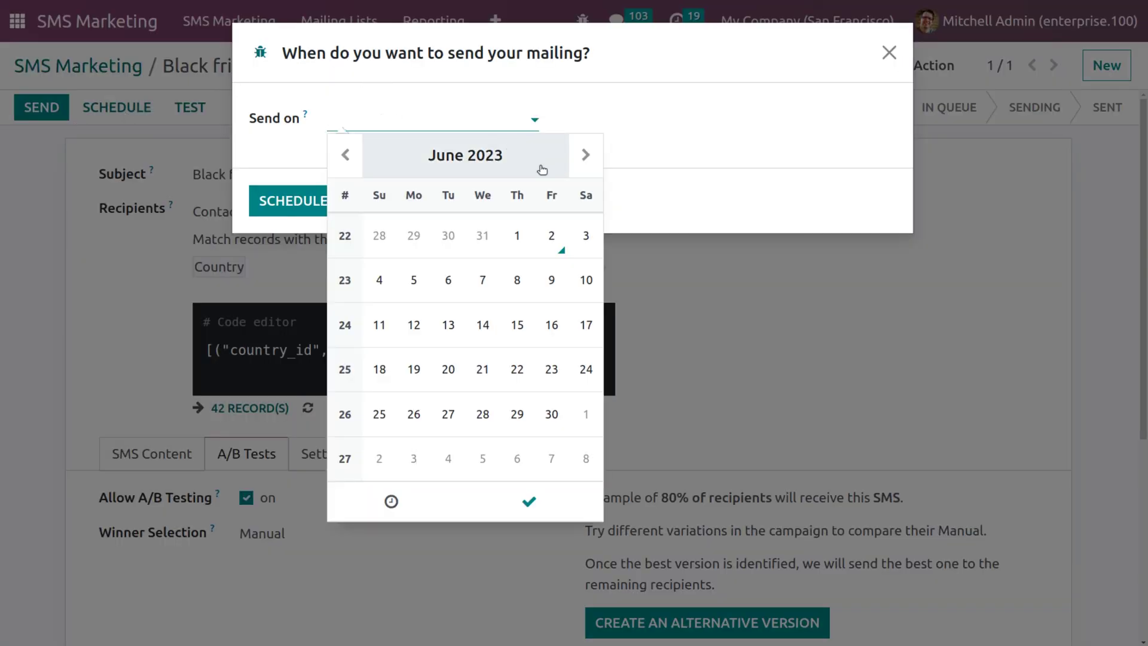
{"action": "left_click", "coordinate": [584, 235]}
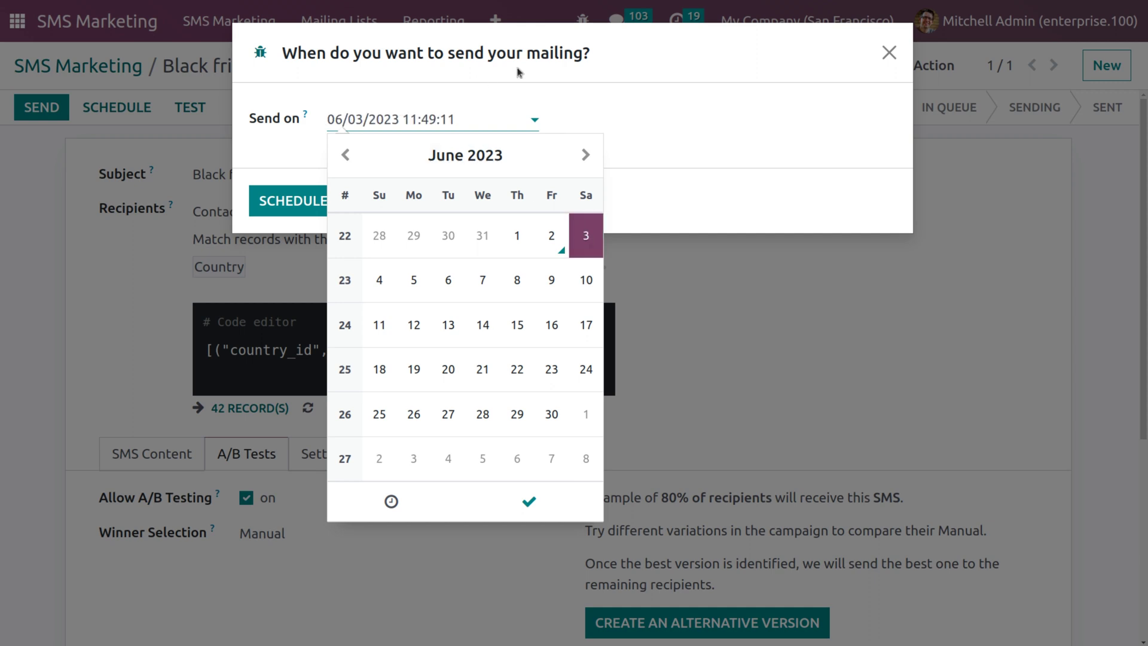
{"action": "left_click", "coordinate": [536, 72]}
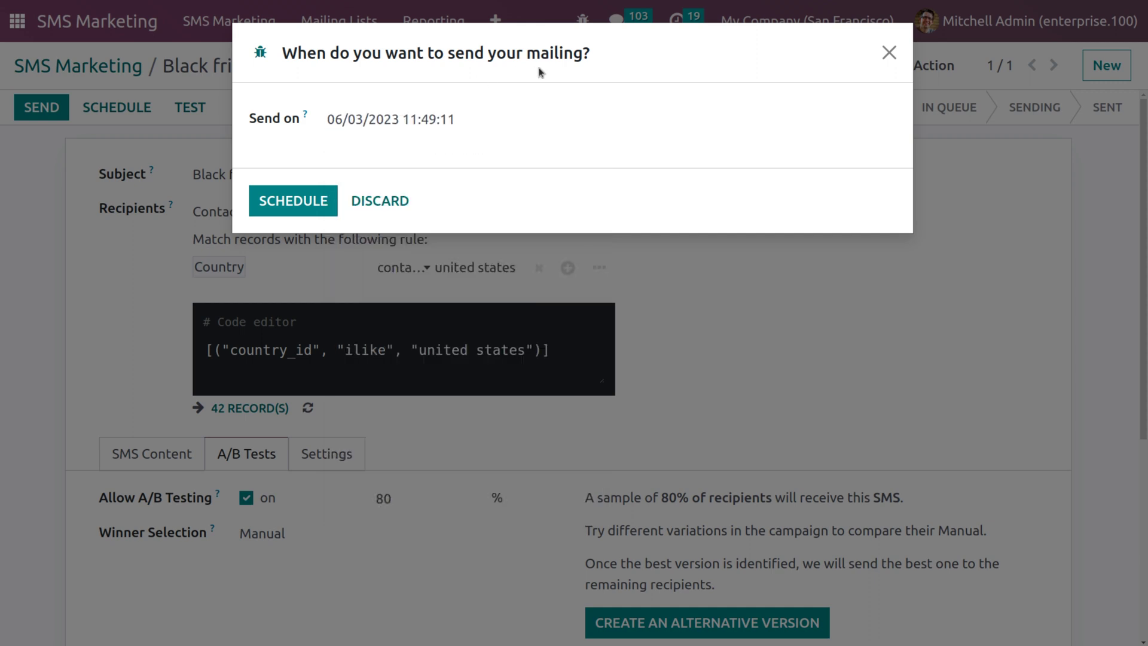
{"action": "left_click", "coordinate": [312, 208]}
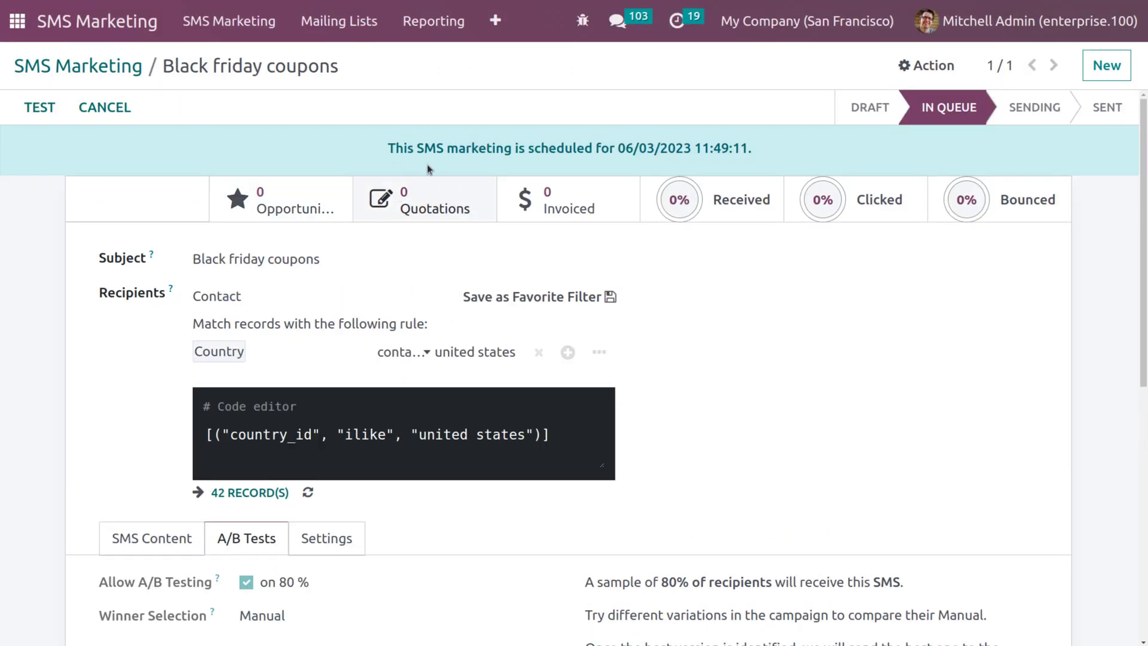
{"action": "left_click", "coordinate": [118, 110]}
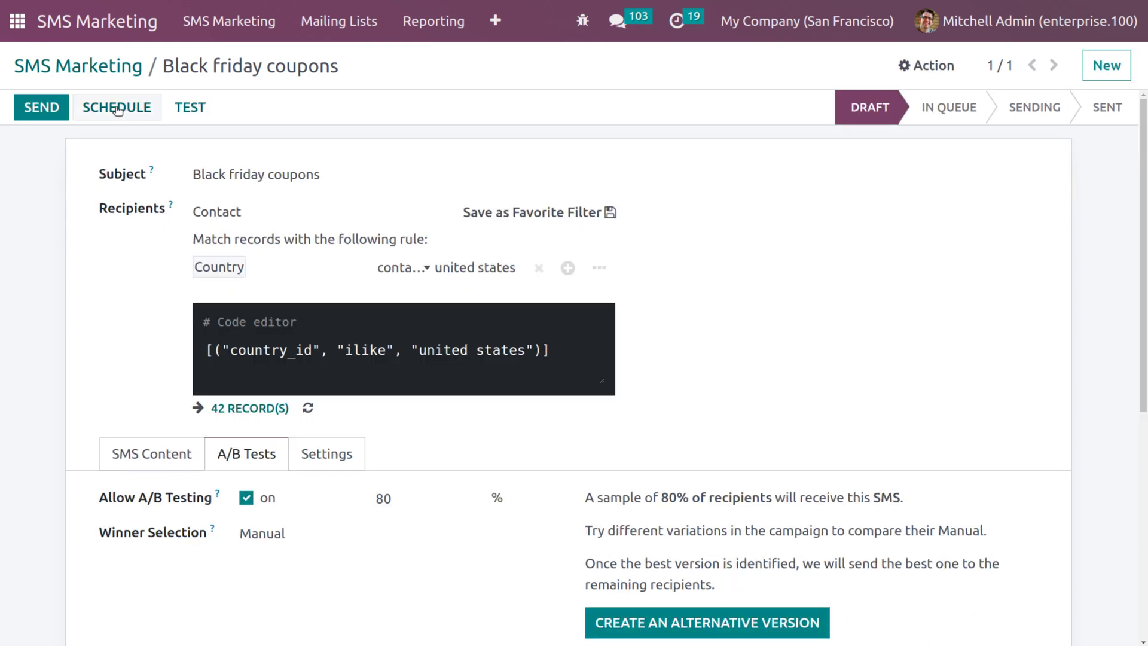
- Send Black friday coupons to all recipients, confirm, and return to the SMS Marketing board
{"action": "left_click", "coordinate": [39, 109]}
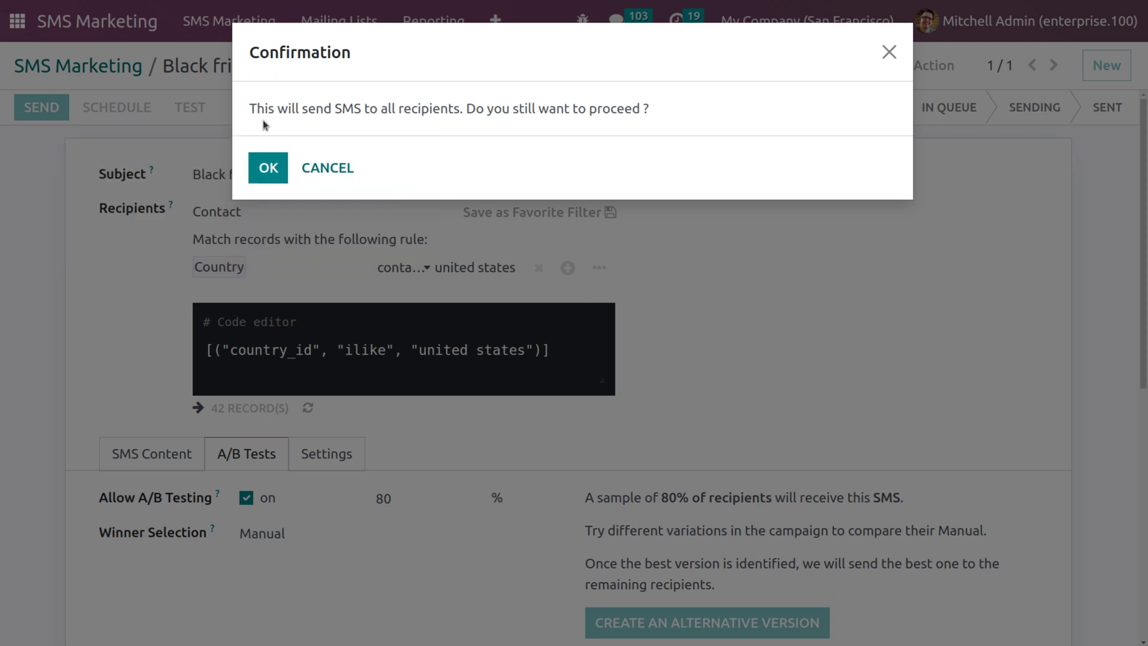
{"action": "left_click", "coordinate": [266, 170]}
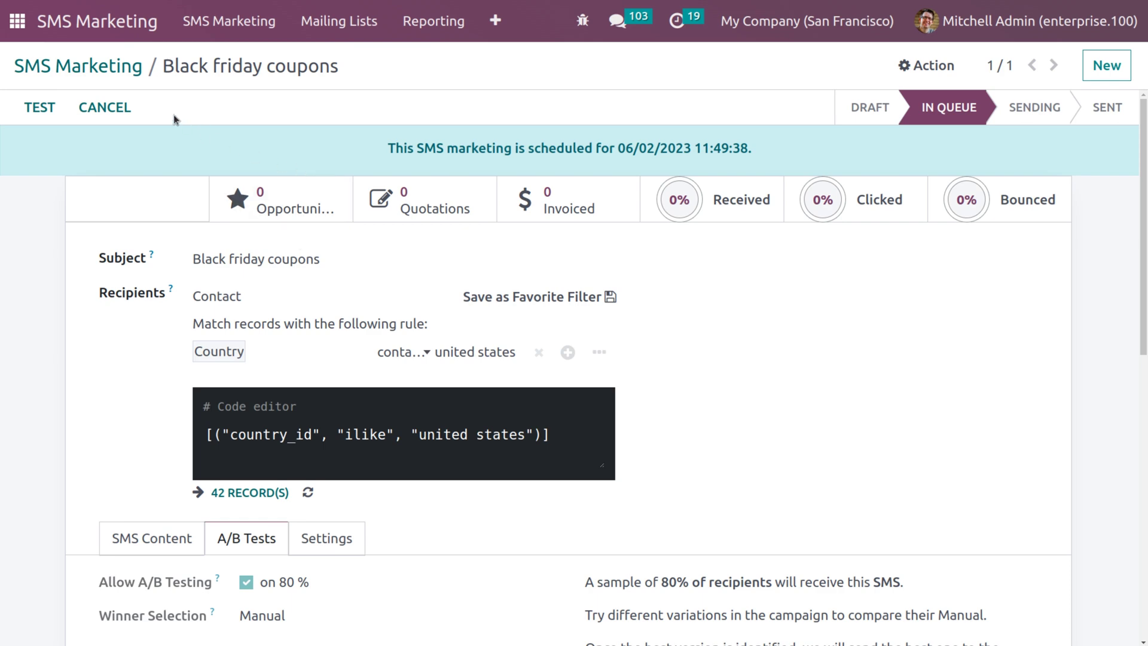
{"action": "left_click", "coordinate": [100, 72]}
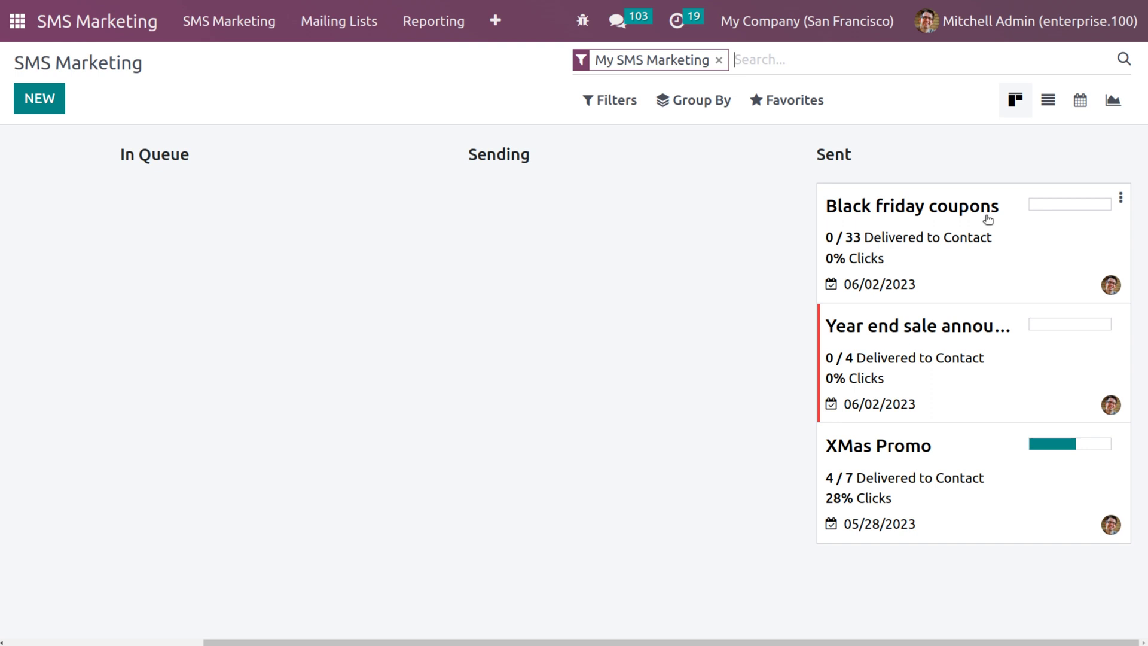
- From the kanban cards, colour Black friday coupons dark purple, delete Year end sale, archive XMas Promo
{"action": "left_click", "coordinate": [1120, 197]}
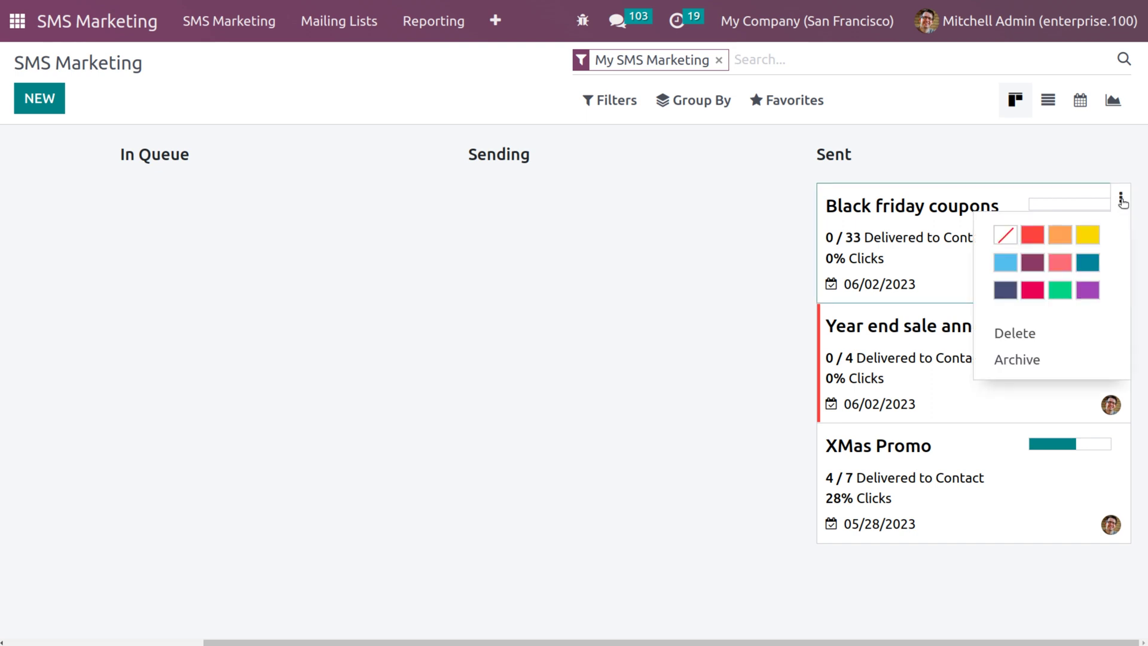
{"action": "left_click", "coordinate": [1039, 264]}
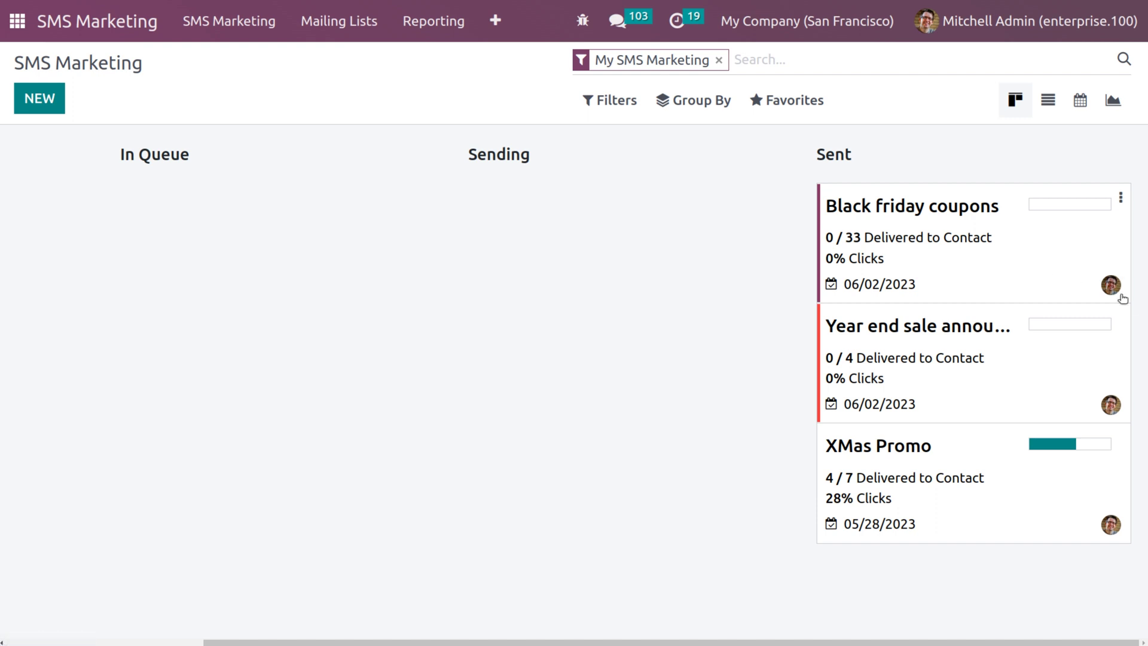
{"action": "left_click", "coordinate": [1122, 318]}
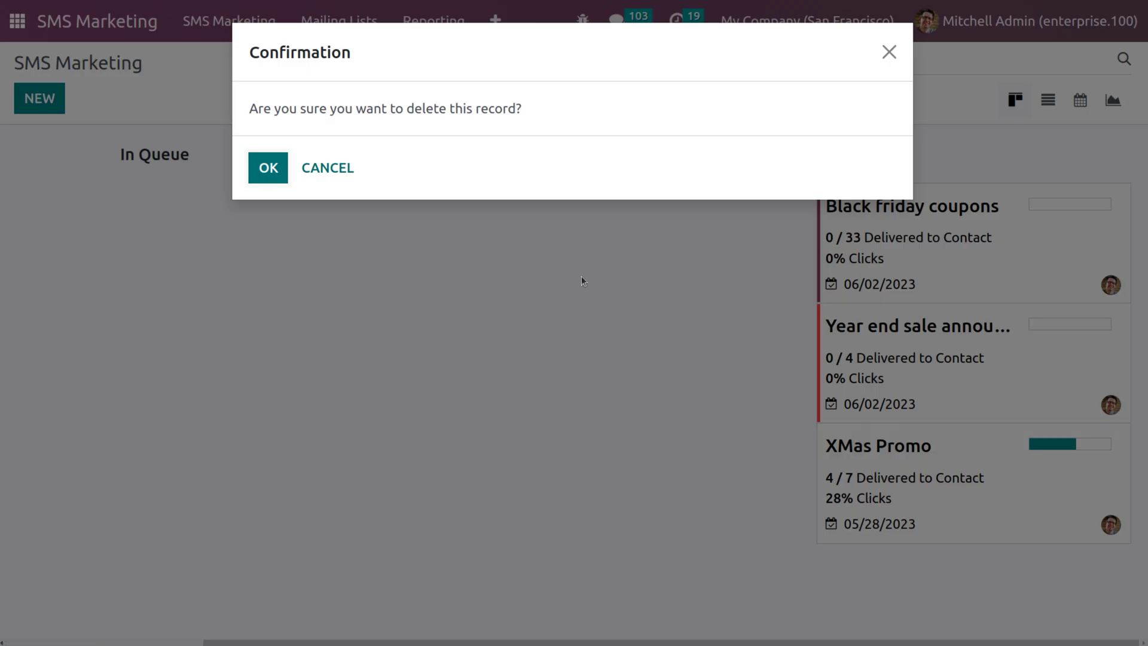
{"action": "left_click", "coordinate": [283, 170]}
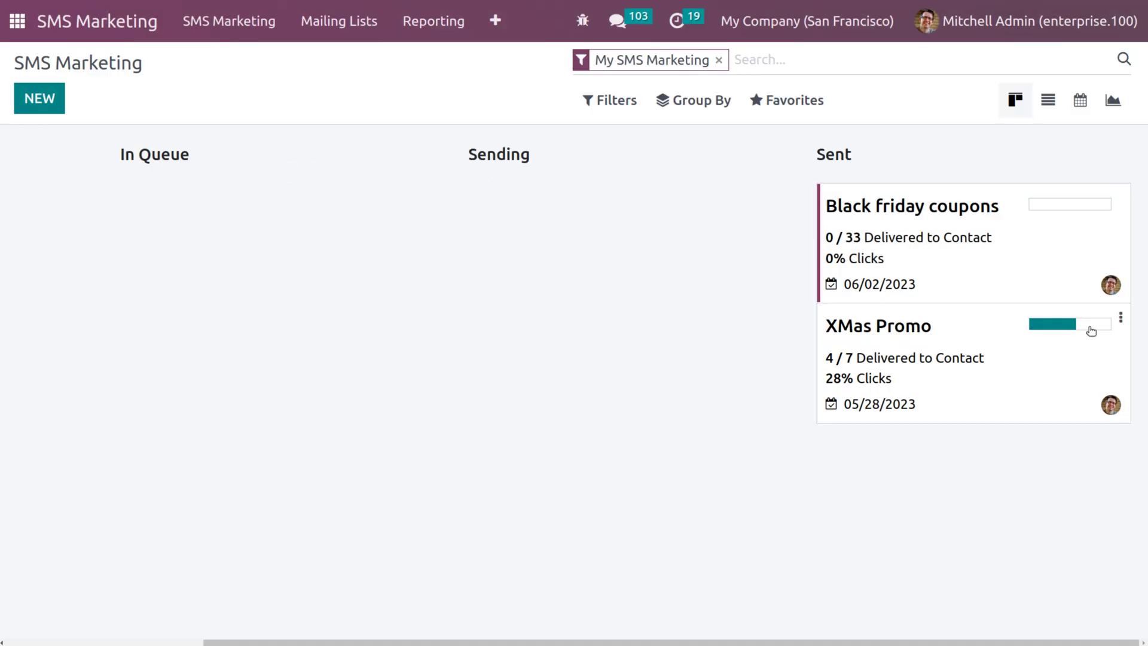
{"action": "left_click", "coordinate": [1120, 317]}
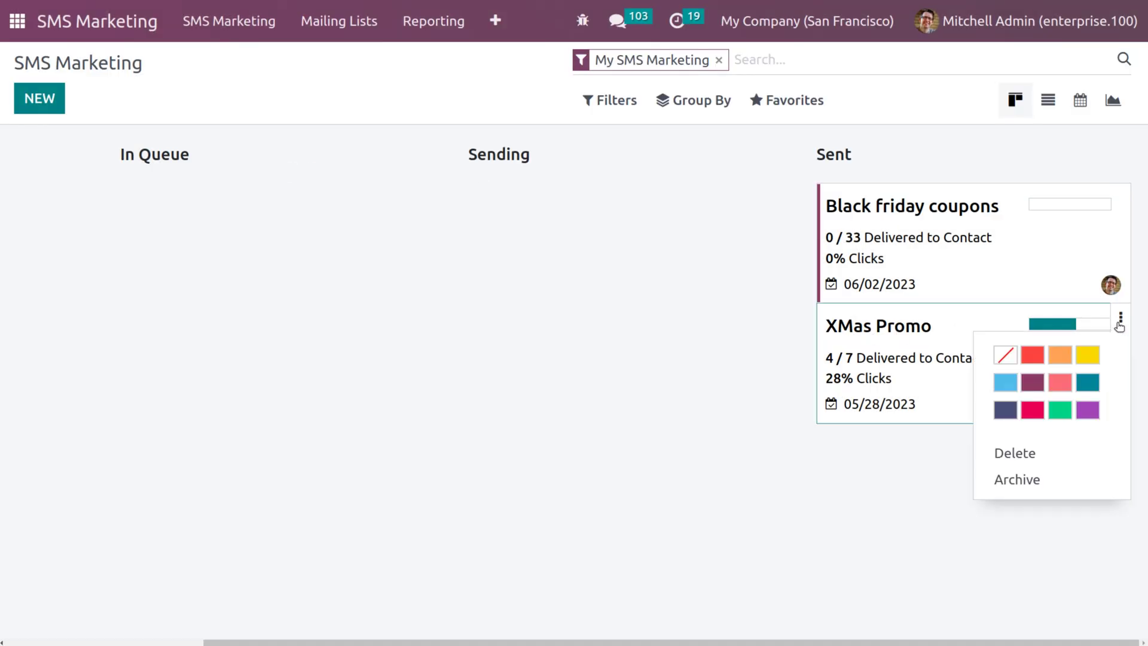
{"action": "left_click", "coordinate": [1046, 477]}
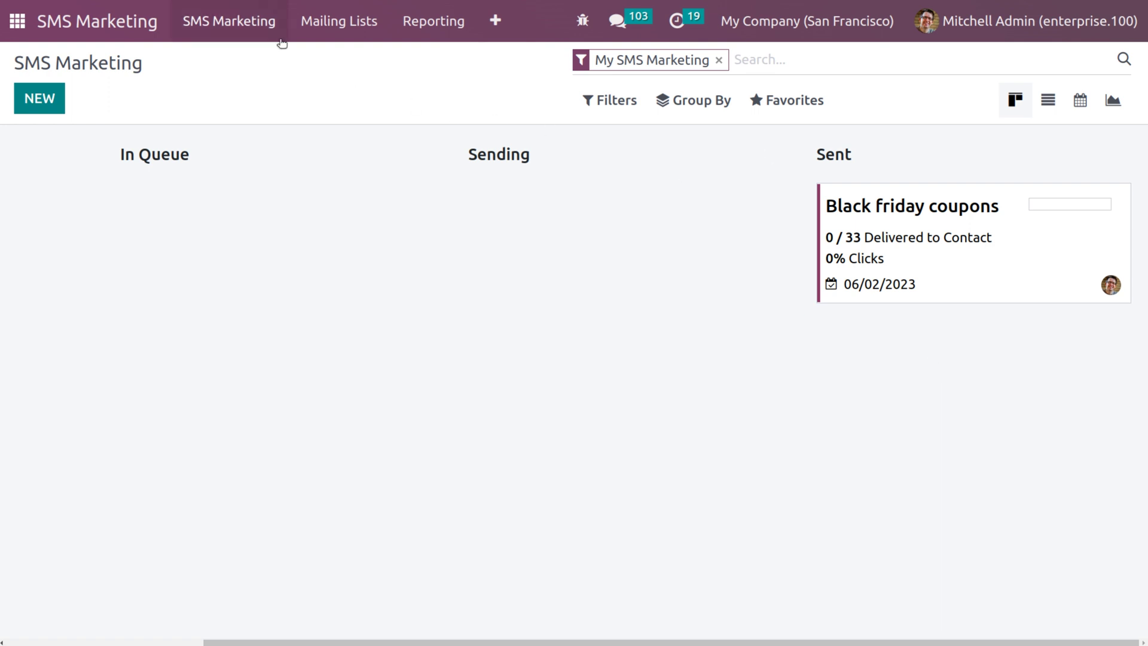
- Start a contact import into Interested in Tree Promotions, adding Newsletter and Imported Contacts as targets
{"action": "left_click", "coordinate": [325, 29]}
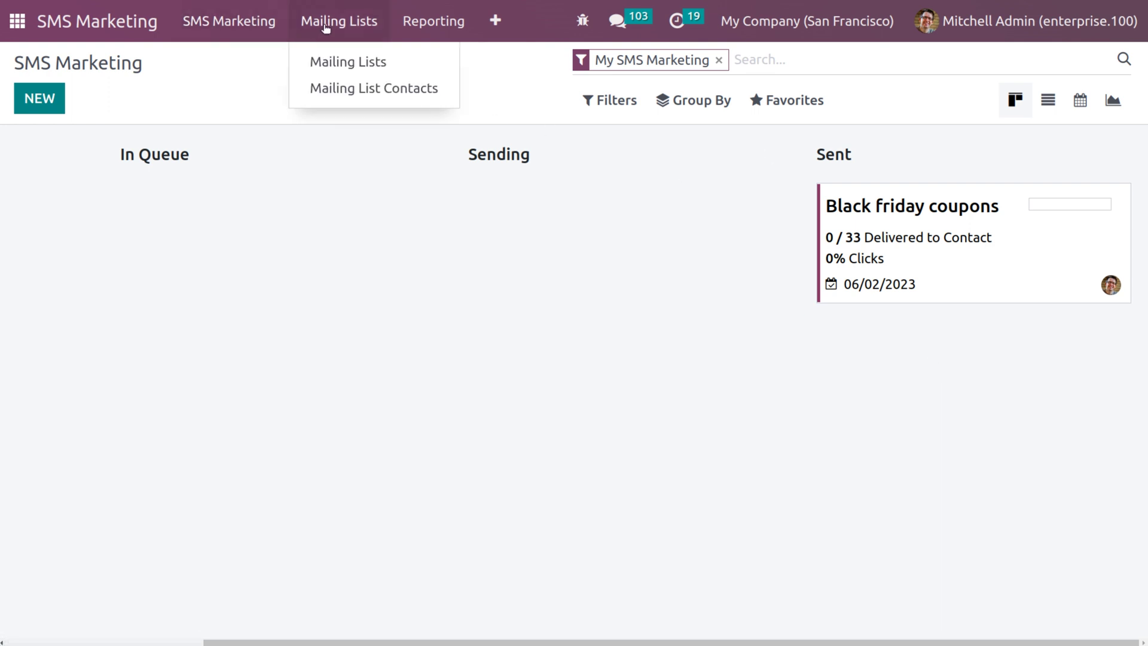
{"action": "left_click", "coordinate": [342, 55]}
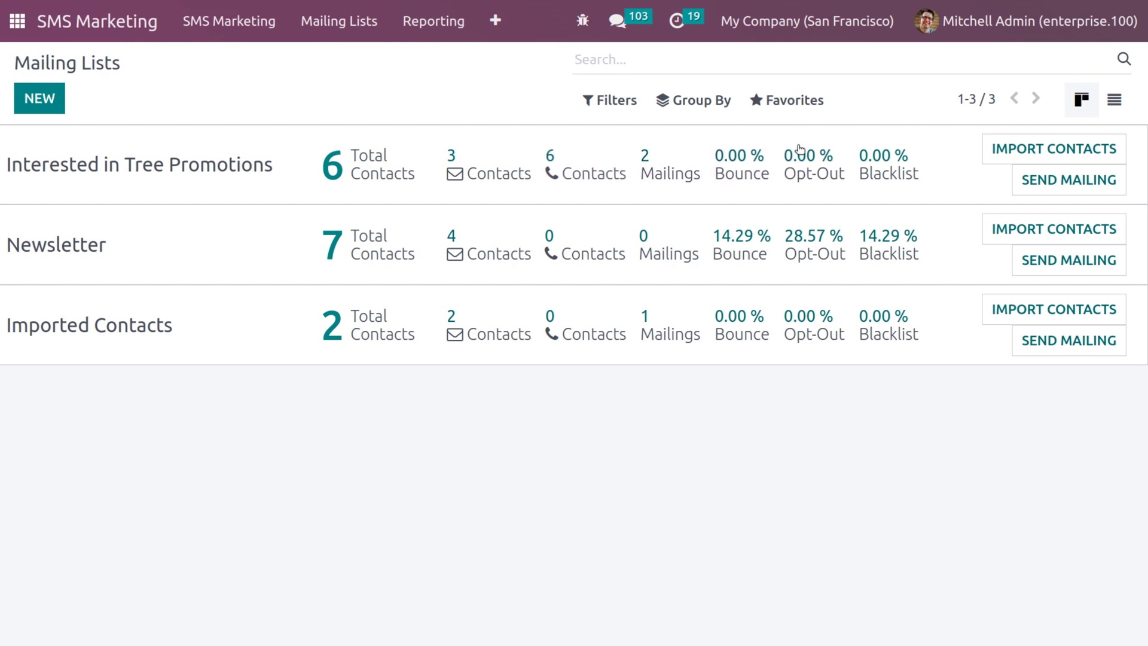
{"action": "left_click", "coordinate": [1009, 149]}
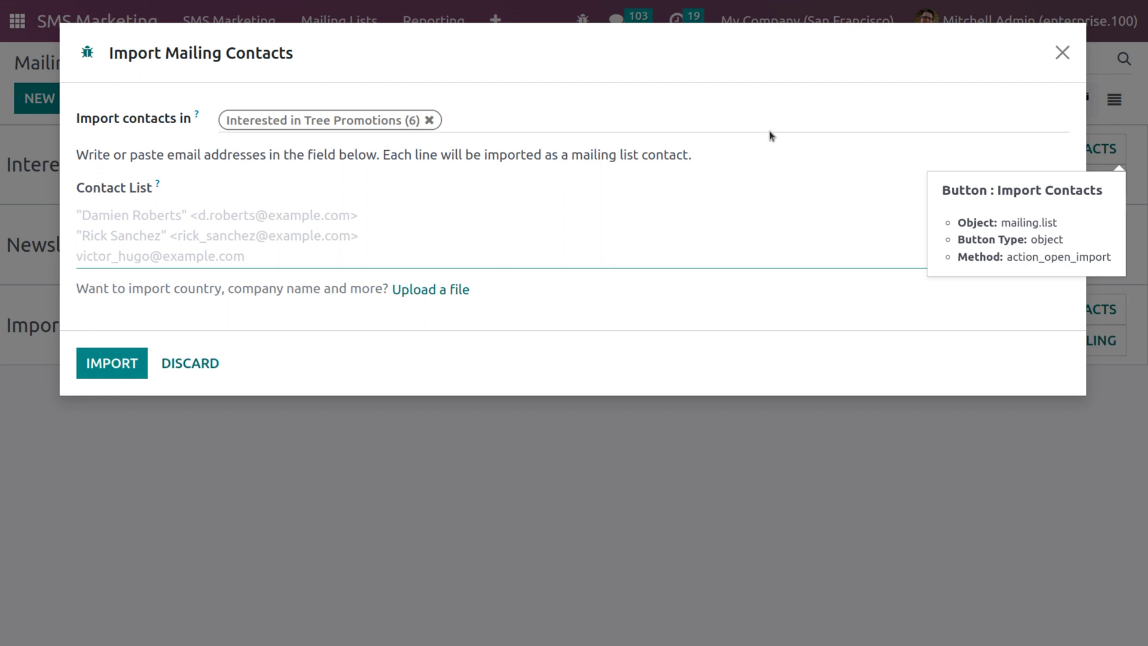
{"action": "left_click", "coordinate": [487, 121]}
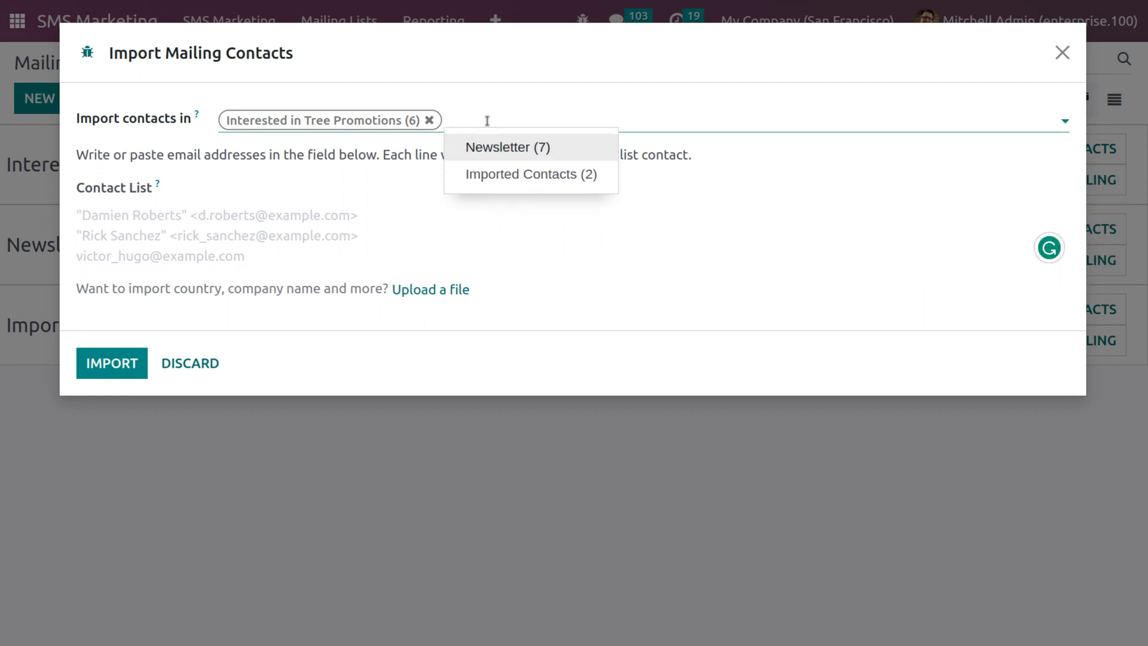
{"action": "left_click", "coordinate": [490, 146]}
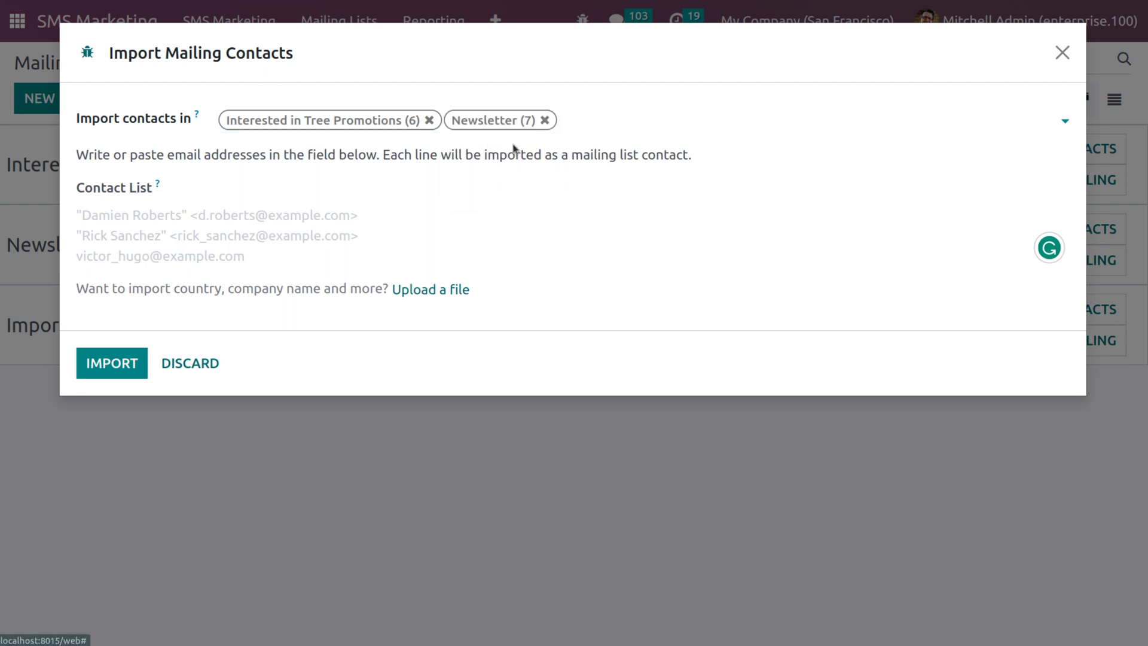
{"action": "left_click", "coordinate": [569, 113]}
{"action": "left_click", "coordinate": [598, 147]}
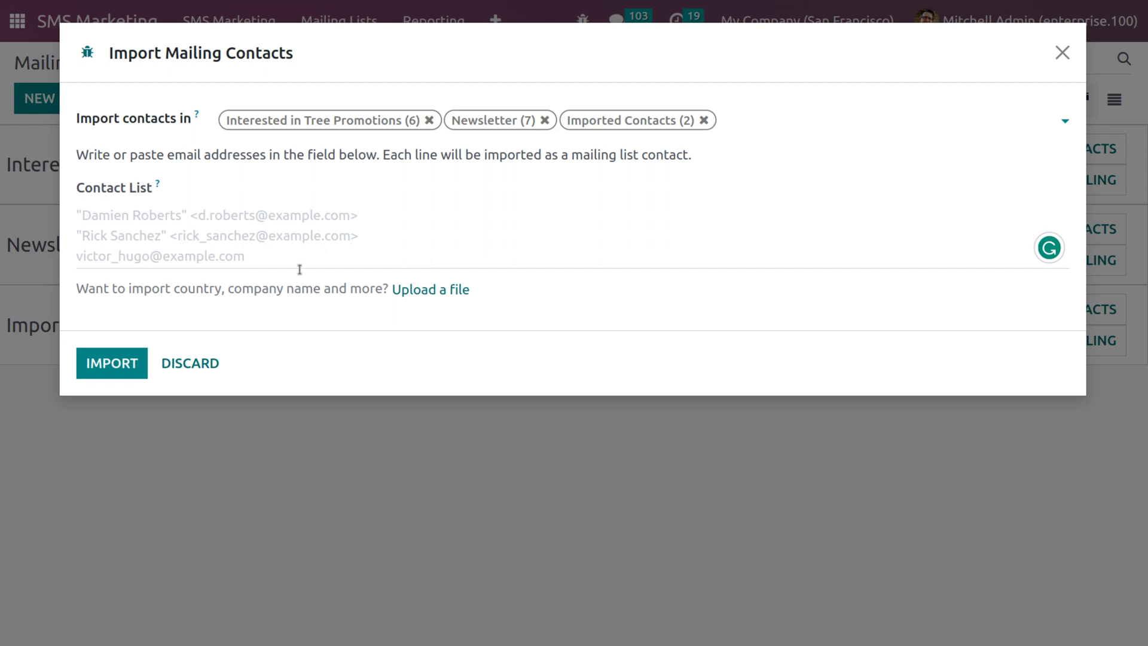
- Upload the spreadsheet 'Mailing Contact (mailing.contact) (1).xlsx' for import
{"action": "left_click", "coordinate": [436, 290]}
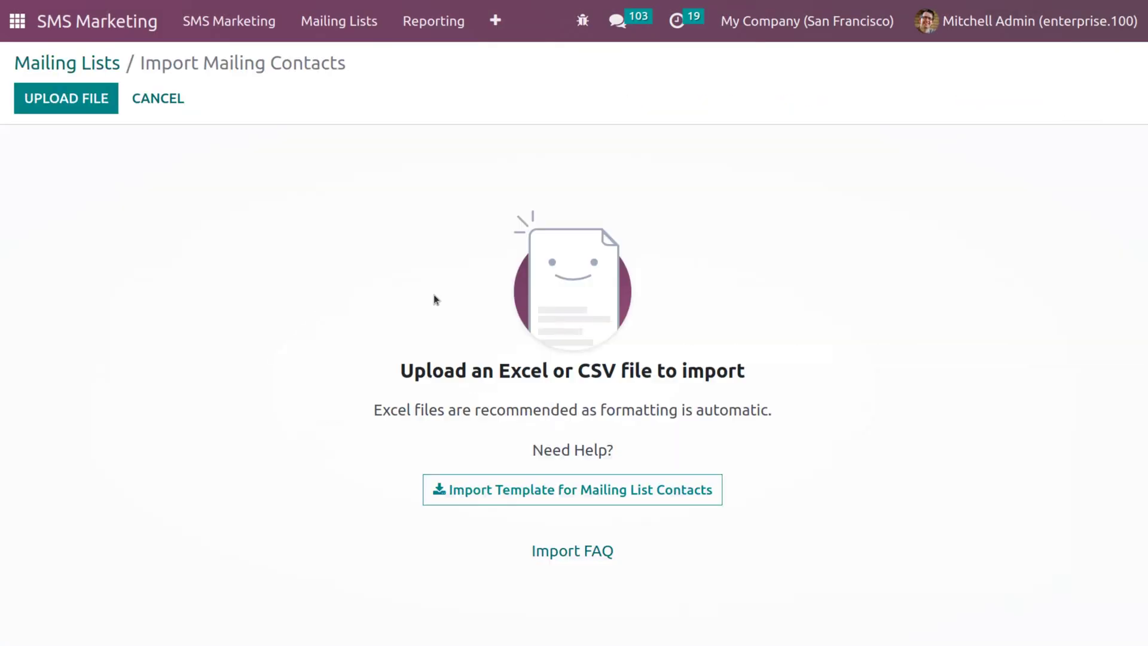
{"action": "left_click", "coordinate": [77, 107]}
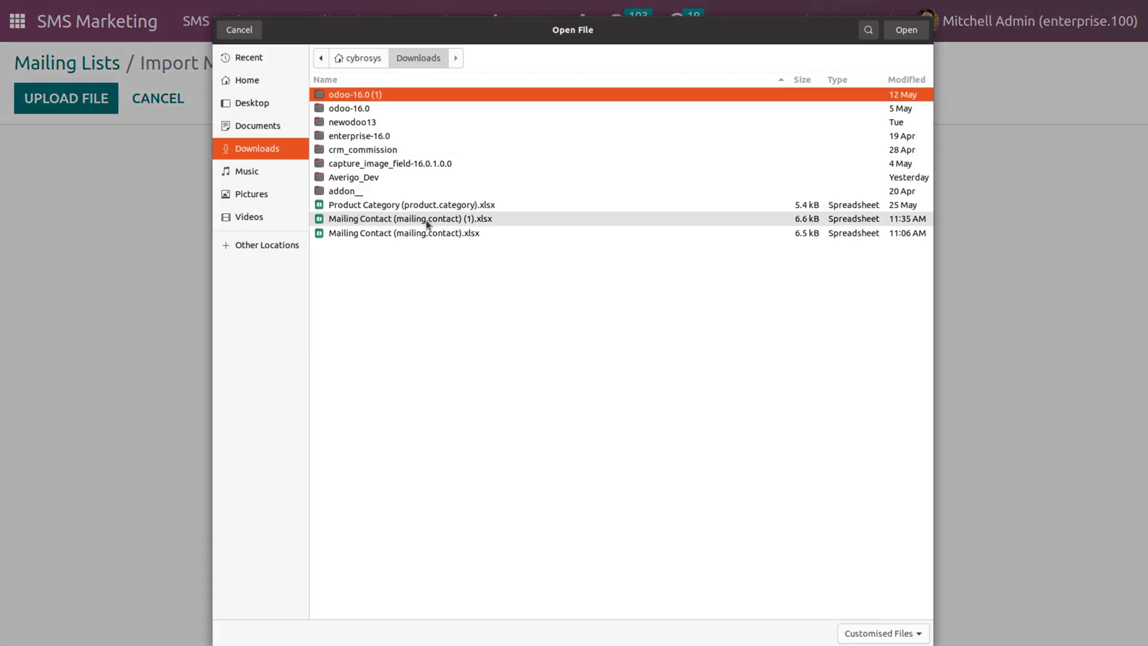
{"action": "left_click", "coordinate": [427, 220]}
{"action": "left_click", "coordinate": [895, 35]}
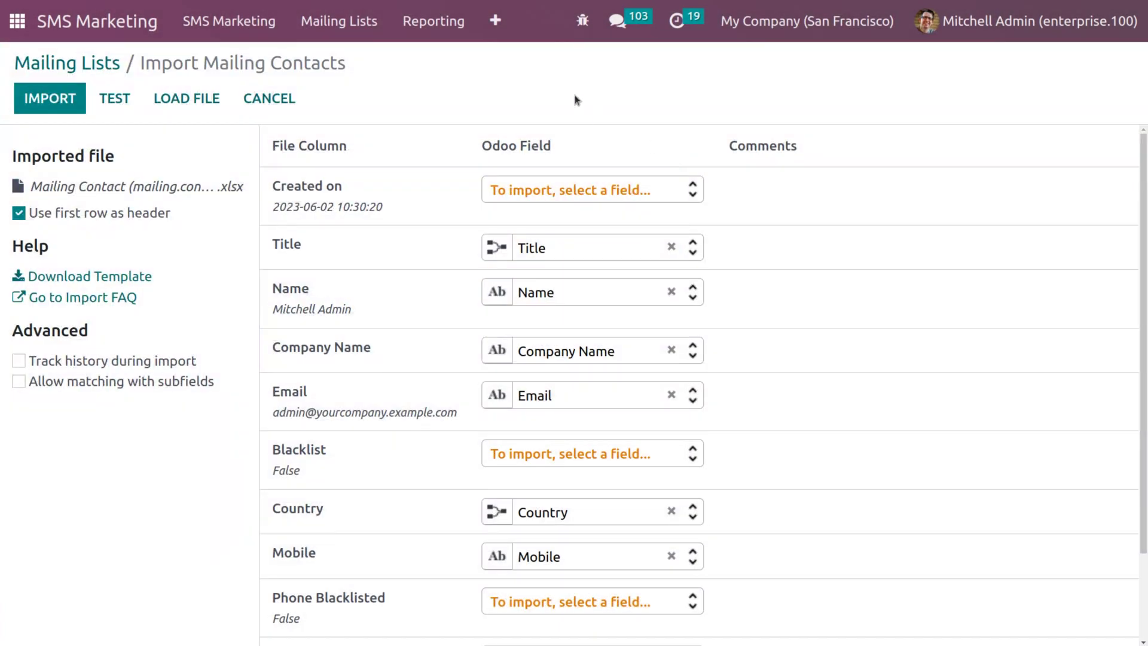
- Test the import, set unmatched mailing list values to Skip record, retest, and import
{"action": "left_click", "coordinate": [117, 103]}
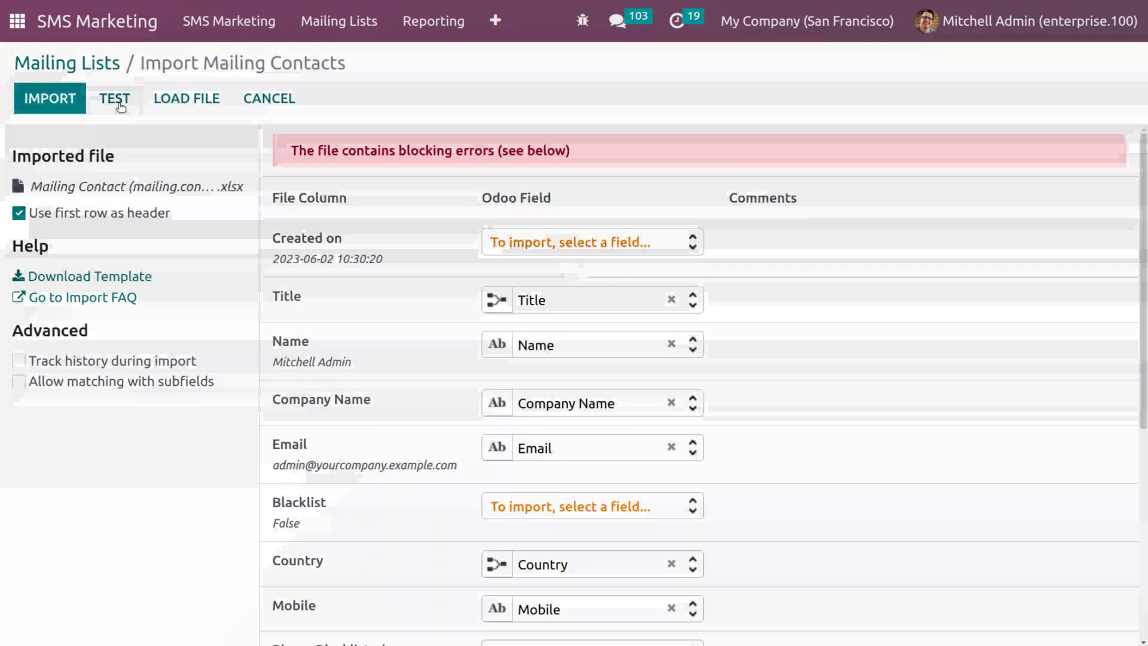
{"action": "scroll", "coordinate": [550, 290], "scroll_direction": "down", "scroll_amount": 5}
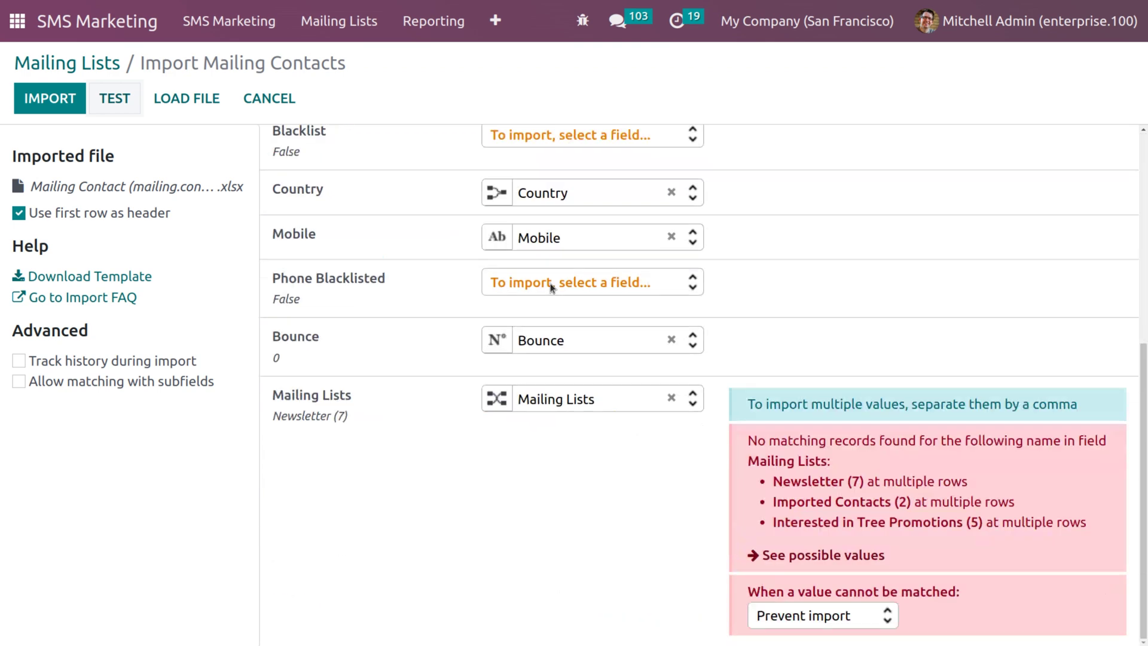
{"action": "left_click", "coordinate": [885, 616]}
{"action": "left_click", "coordinate": [849, 569]}
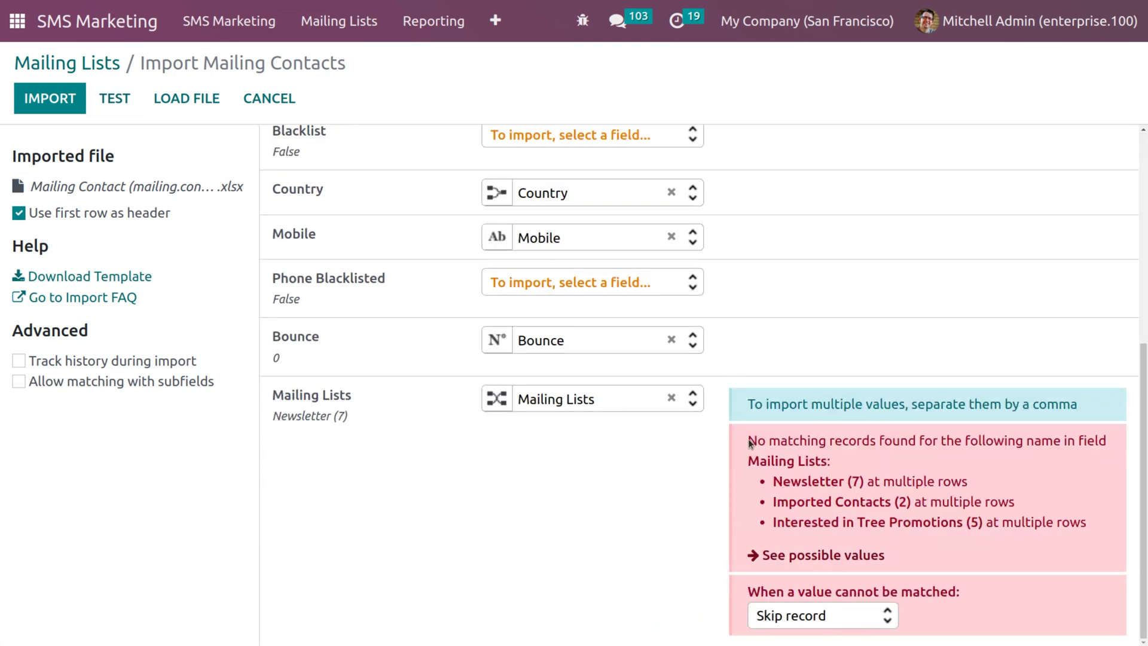
{"action": "left_click", "coordinate": [117, 103]}
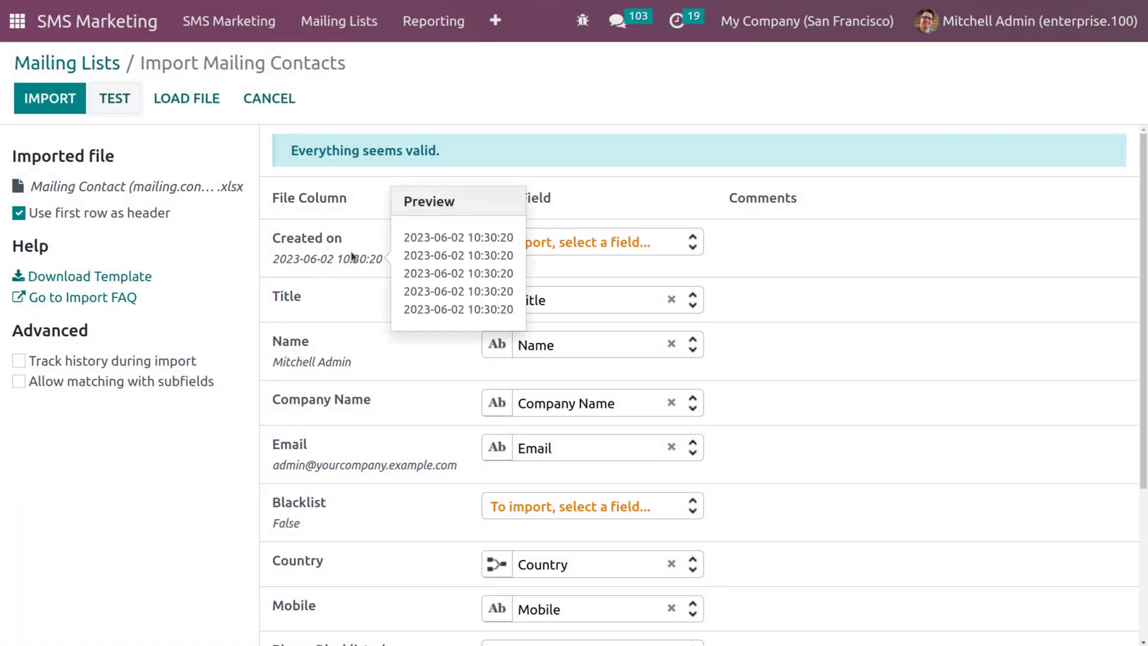
{"action": "left_click", "coordinate": [55, 100]}
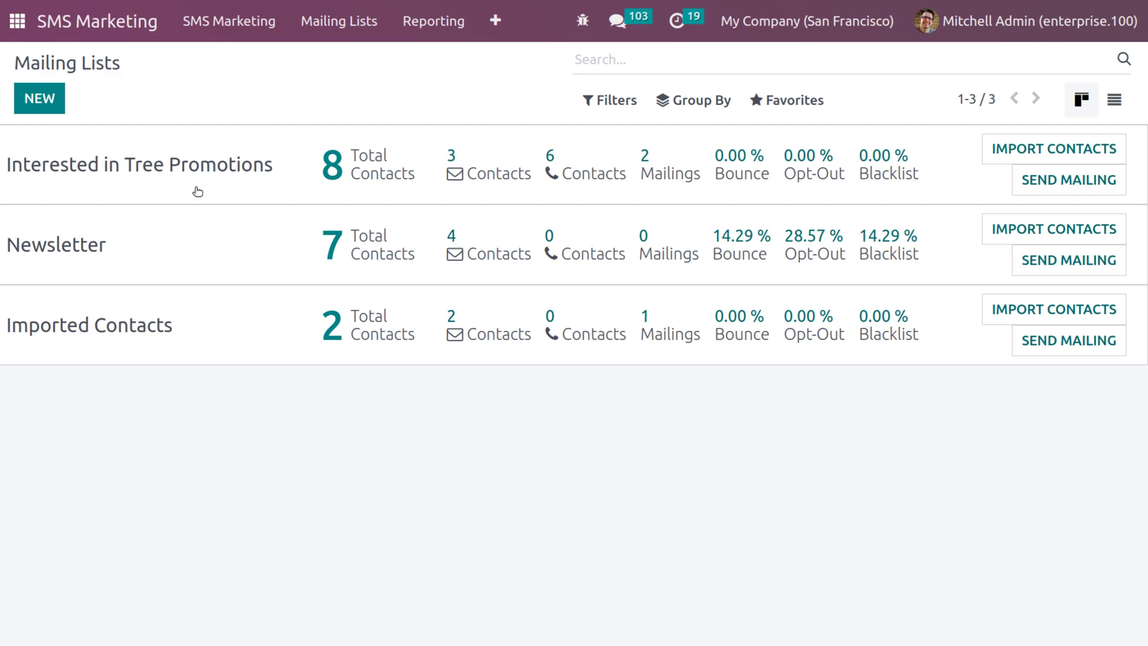
- Create and save a mailing list named 'Consumer newsletter', then return to Mailing Lists
{"action": "left_click", "coordinate": [58, 108]}
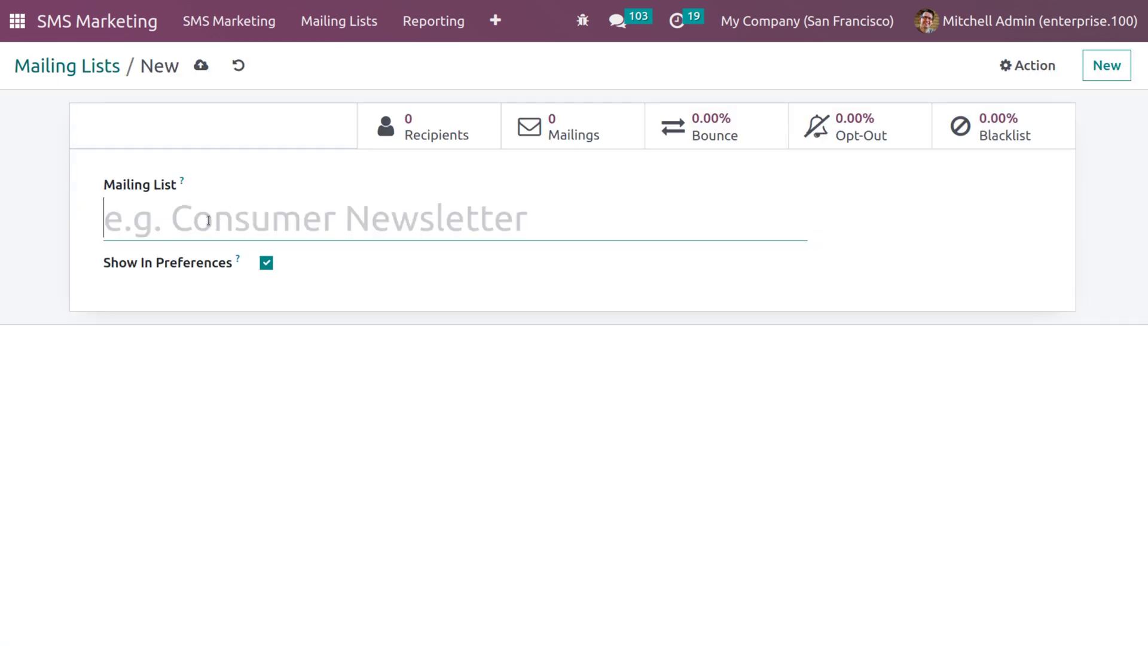
{"action": "type", "text": "C"}
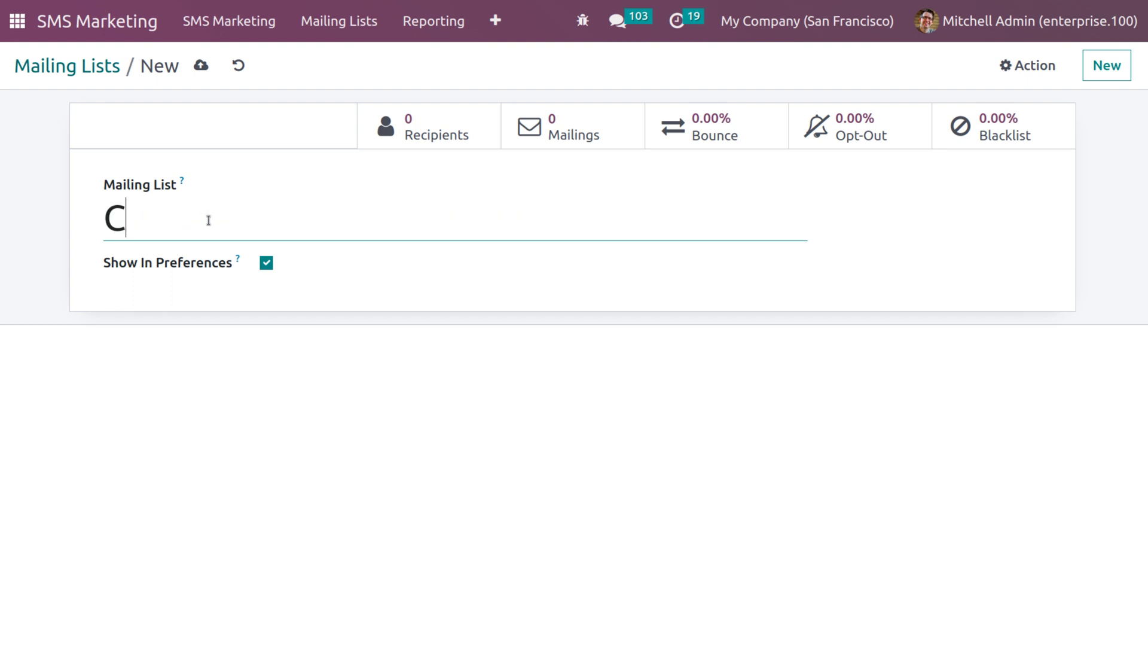
{"action": "type", "text": "on"}
{"action": "type", "text": "sumer ma"}
{"action": "type", "text": "il"}
{"action": "key", "text": "BackSpace"}
{"action": "key", "text": "BackSpace"}
{"action": "key", "text": "BackSpace"}
{"action": "type", "text": "newsletter"}
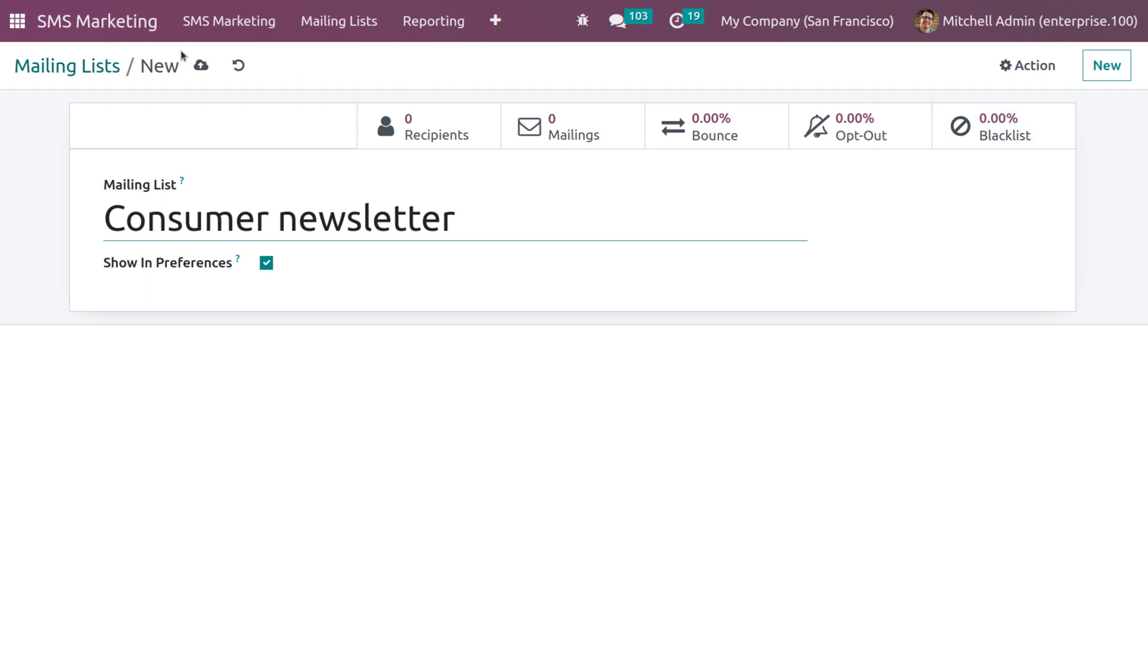
{"action": "left_click", "coordinate": [201, 65]}
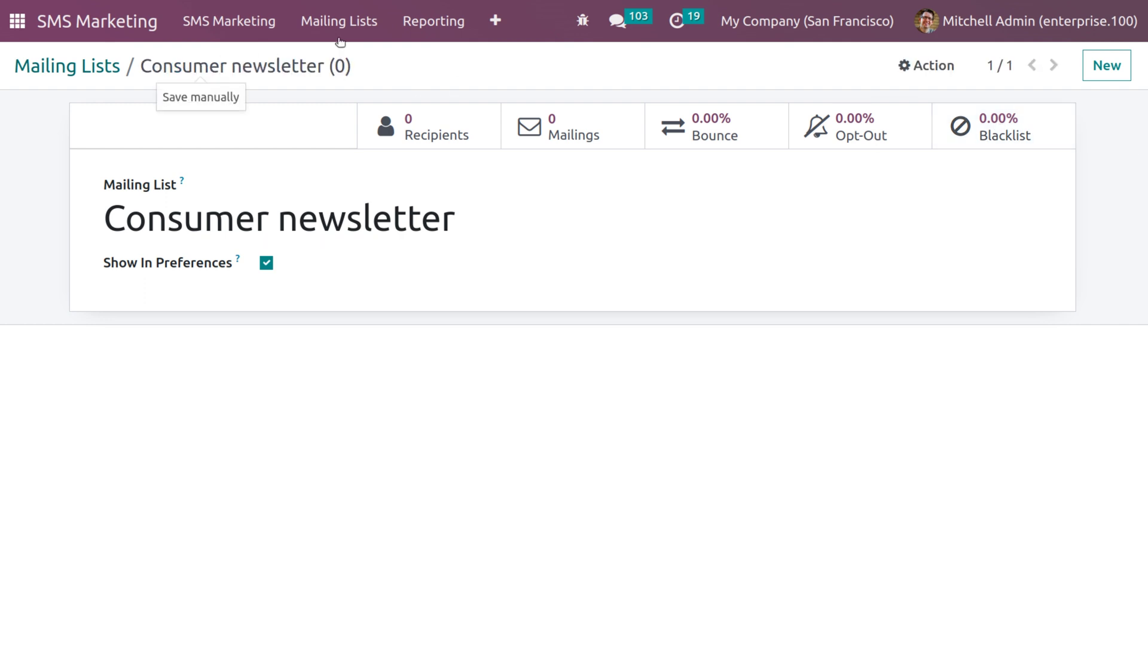
{"action": "left_click", "coordinate": [98, 70]}
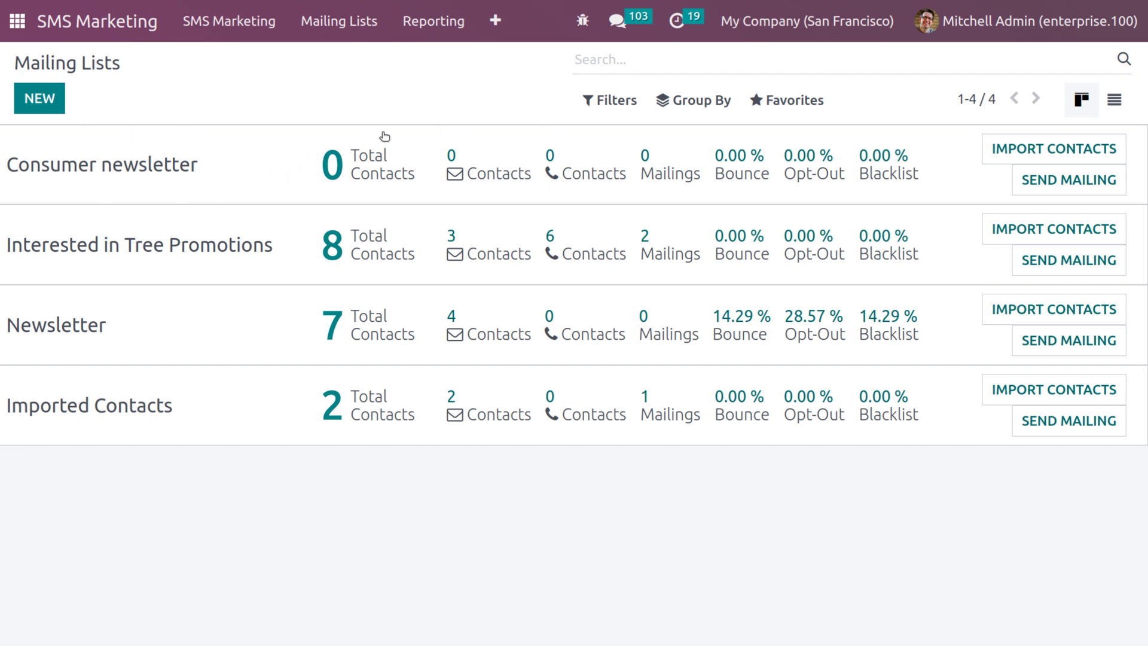
- Upload 'Mailing Contact (mailing.contact).xlsx' to import contacts into Consumer newsletter
{"action": "left_click", "coordinate": [1089, 155]}
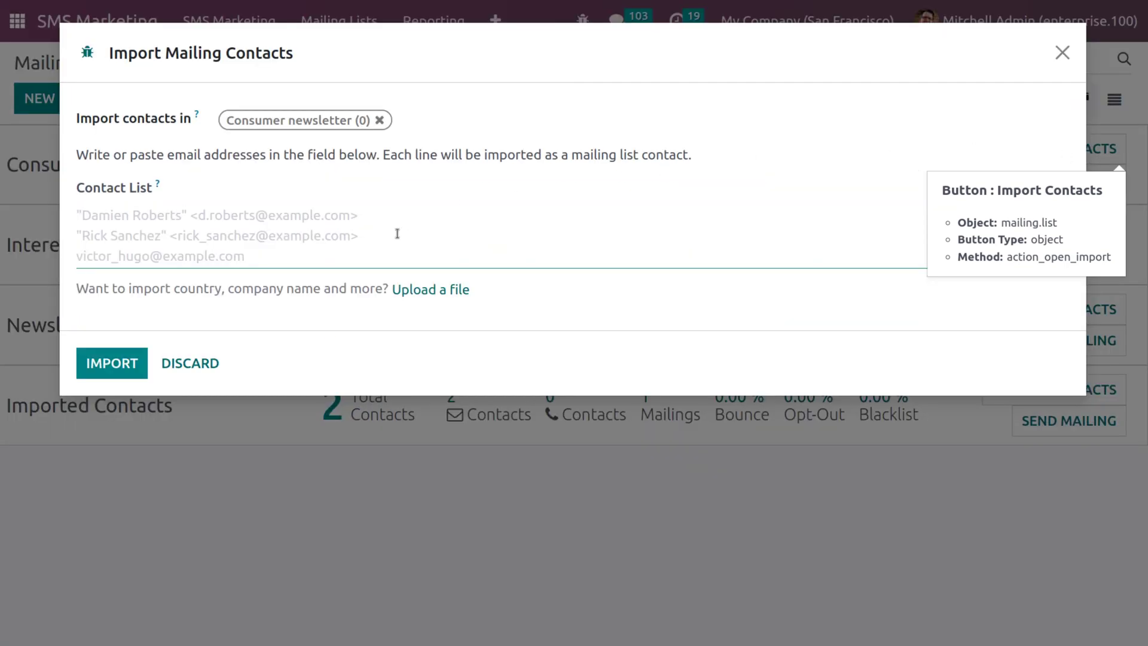
{"action": "left_click", "coordinate": [444, 290]}
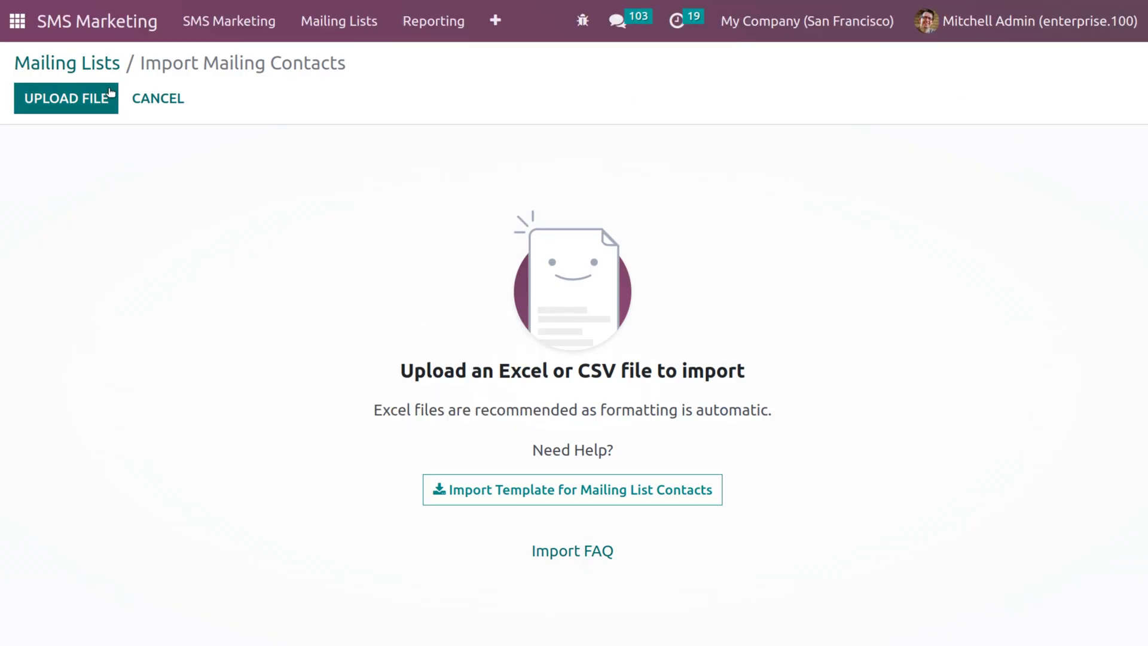
{"action": "left_click", "coordinate": [102, 97]}
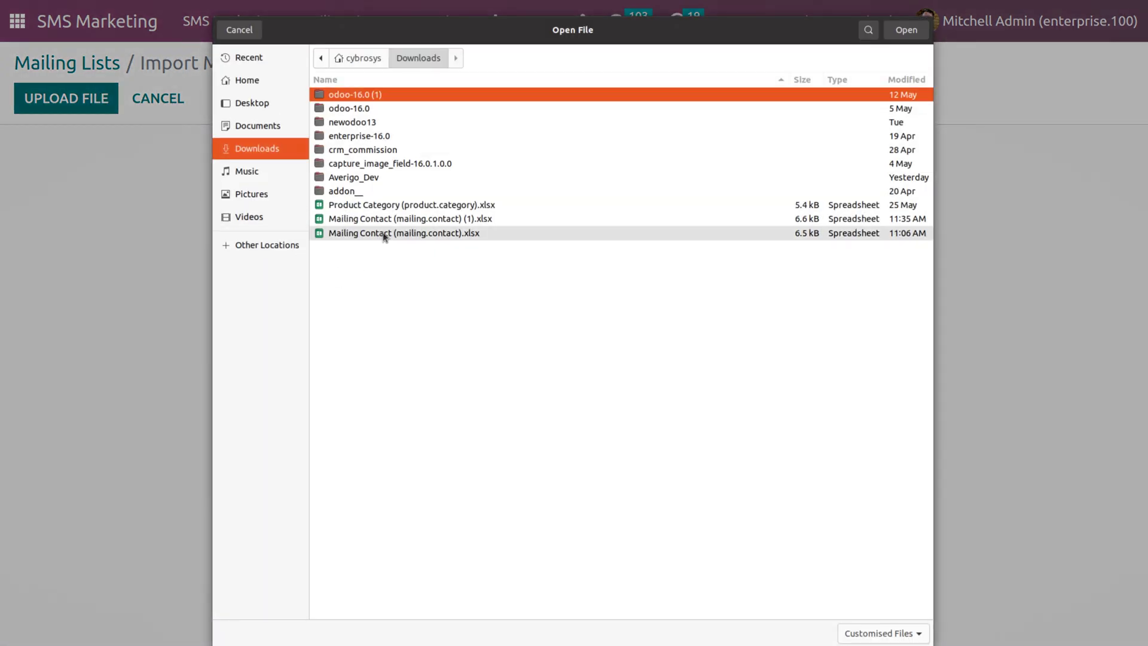
{"action": "left_click", "coordinate": [383, 233]}
{"action": "left_click", "coordinate": [904, 30]}
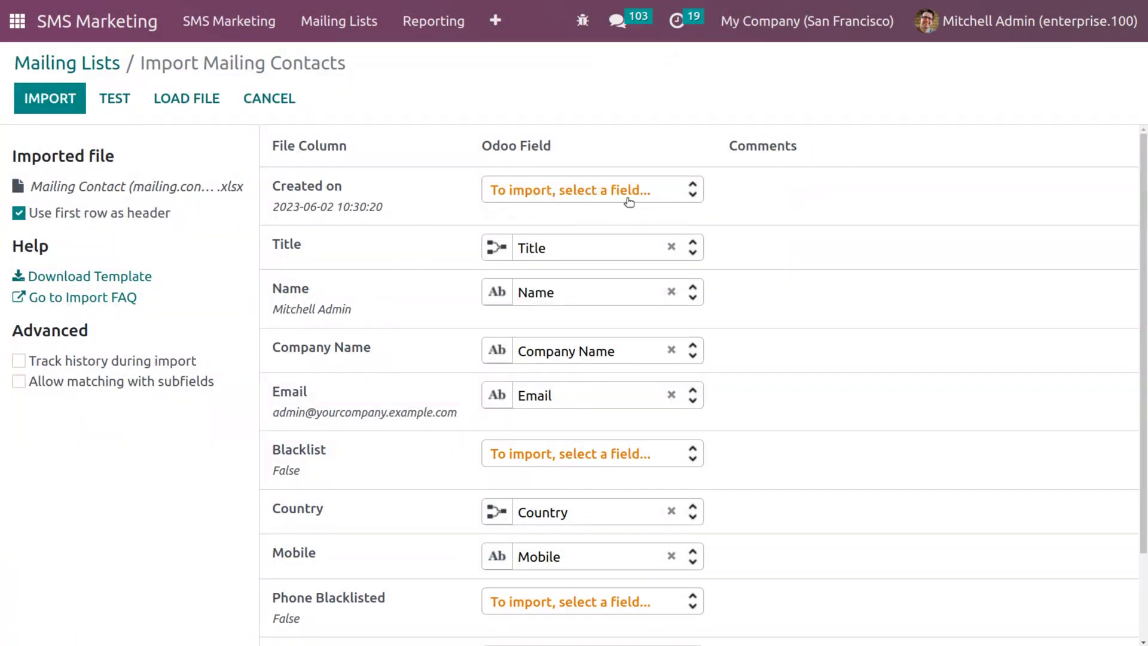
- Set unmatched mailing list values to Skip record, test the import, and import
{"action": "left_click", "coordinate": [117, 96]}
{"action": "scroll", "coordinate": [468, 285], "scroll_direction": "down", "scroll_amount": 6}
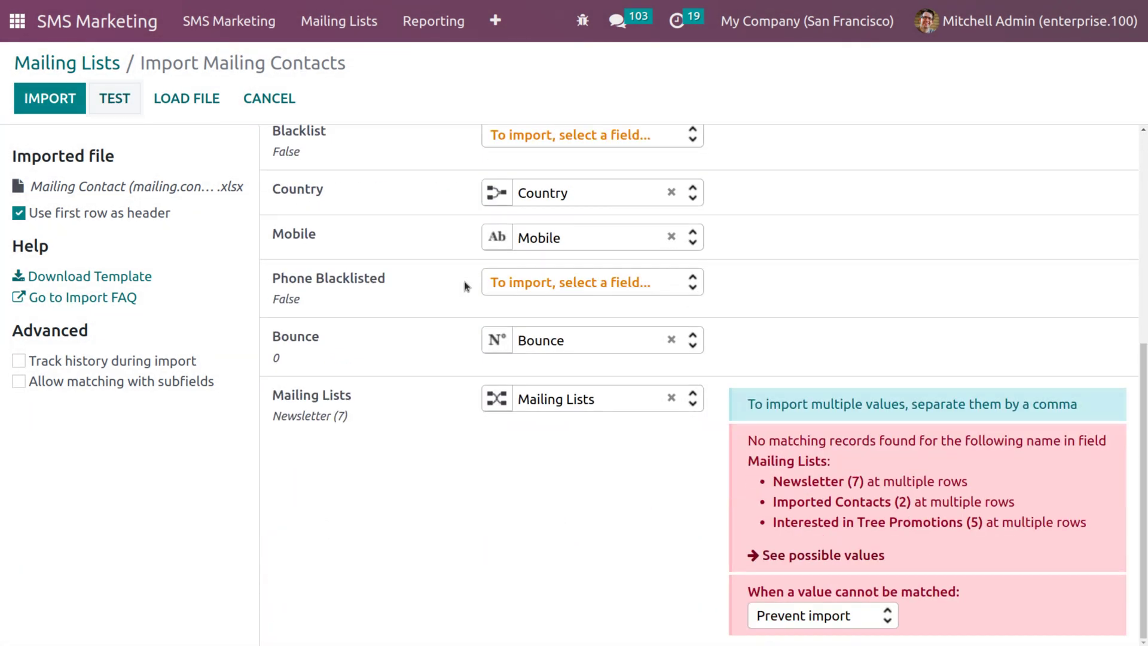
{"action": "left_click", "coordinate": [877, 615]}
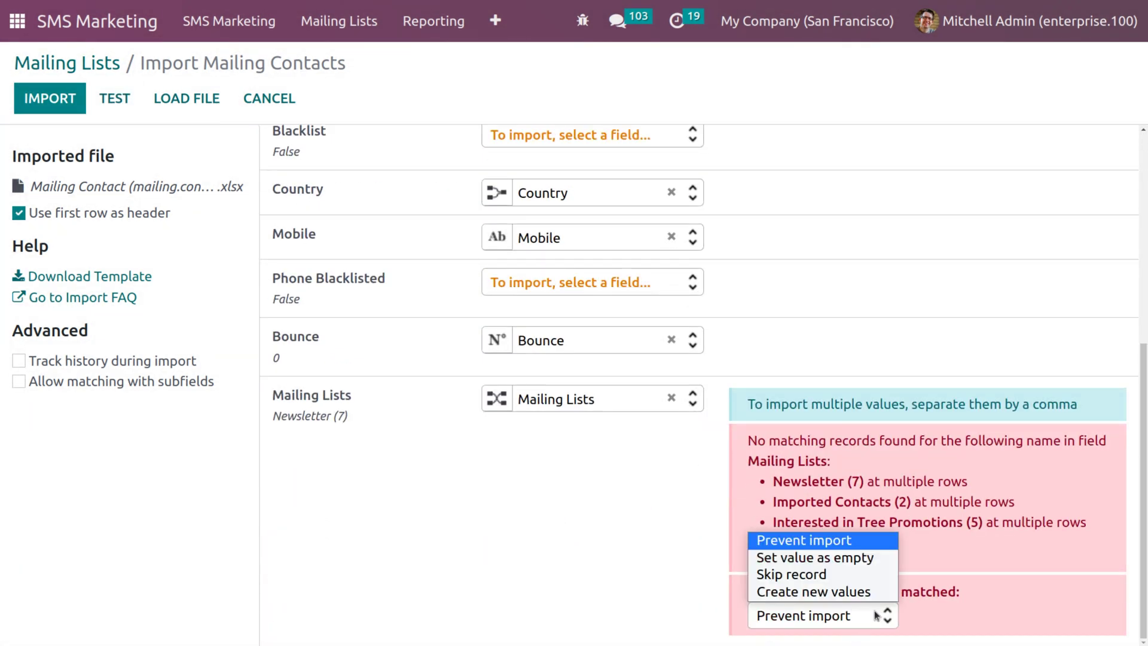
{"action": "left_click", "coordinate": [840, 576]}
{"action": "scroll", "coordinate": [779, 380], "scroll_direction": "up", "scroll_amount": 6}
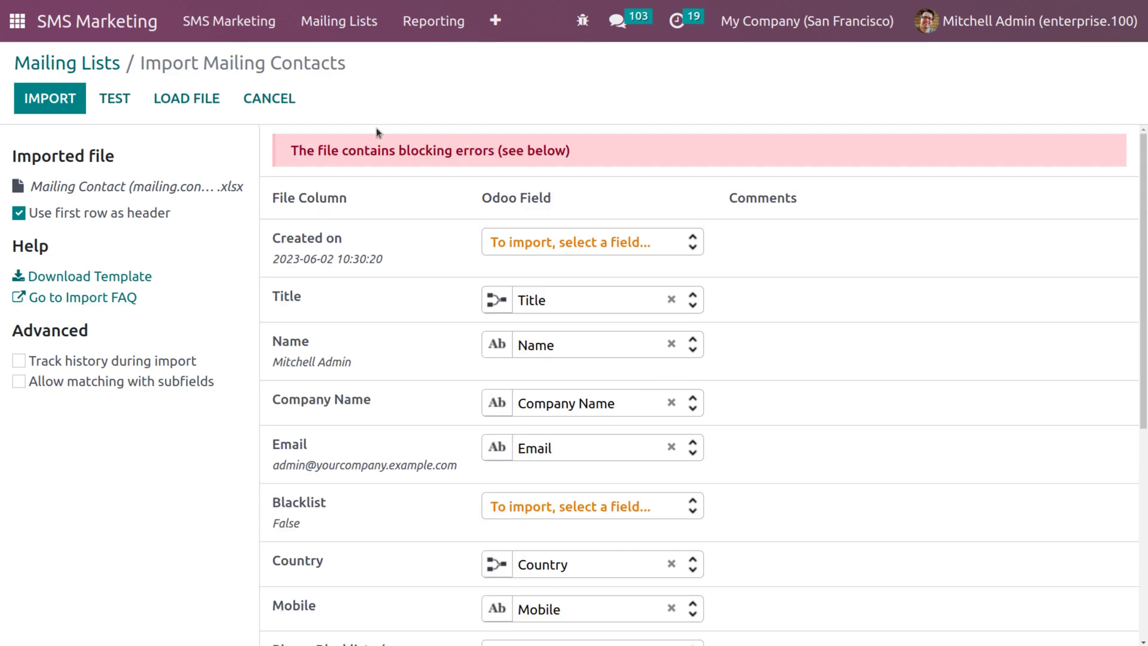
{"action": "left_click", "coordinate": [120, 89]}
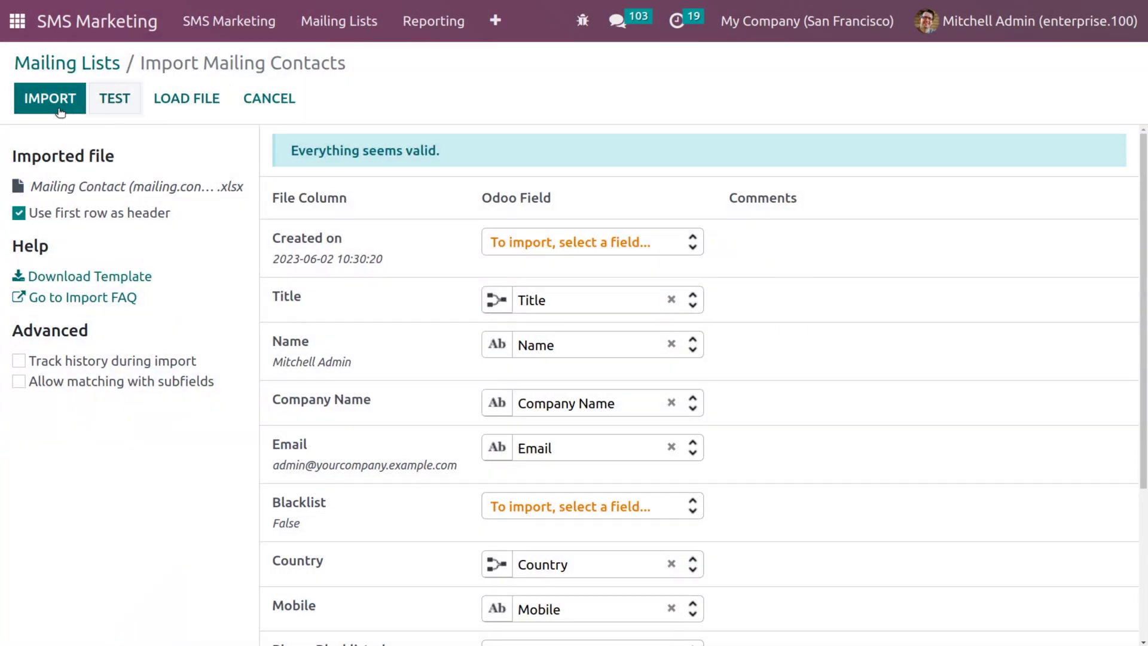
{"action": "left_click", "coordinate": [50, 99]}
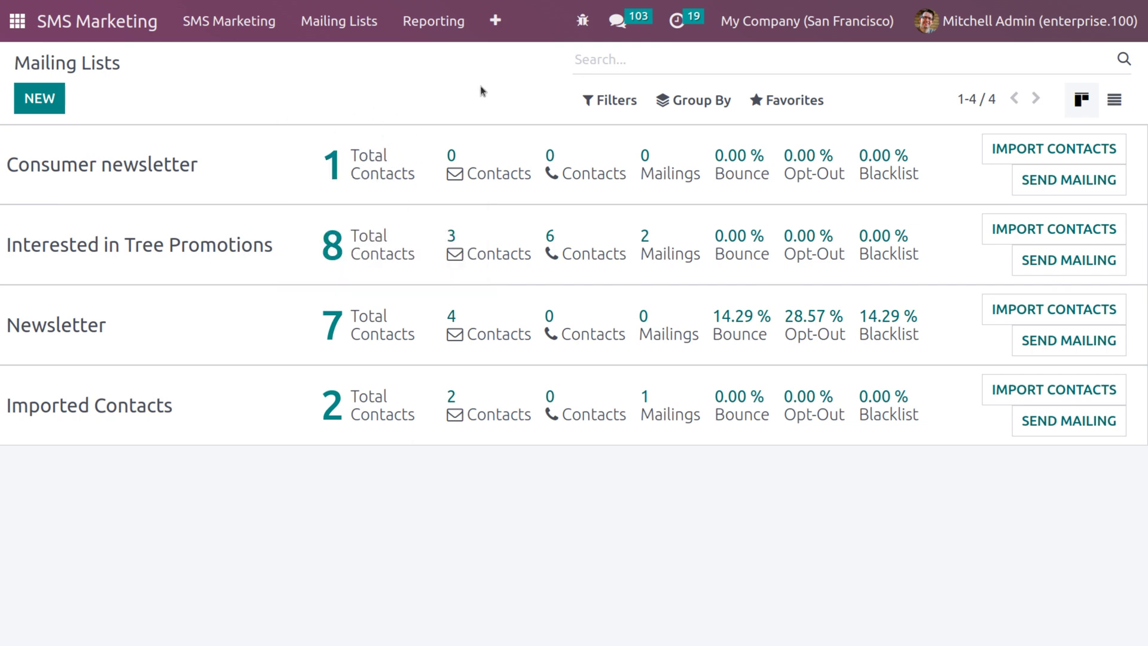
- Start a Consumer newsletter mailing titled 'new t-shirts sale', with recipients set to Contact (83 records)
{"action": "left_click", "coordinate": [1047, 190]}
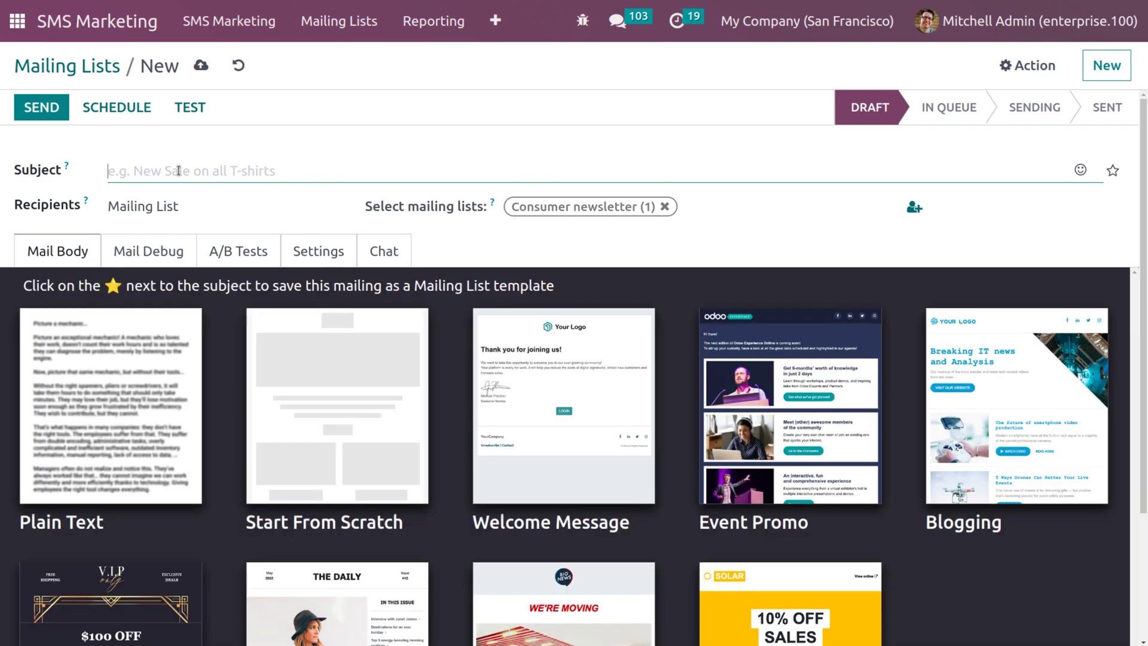
{"action": "left_click", "coordinate": [178, 171]}
{"action": "type", "text": "new t-shirts sale"}
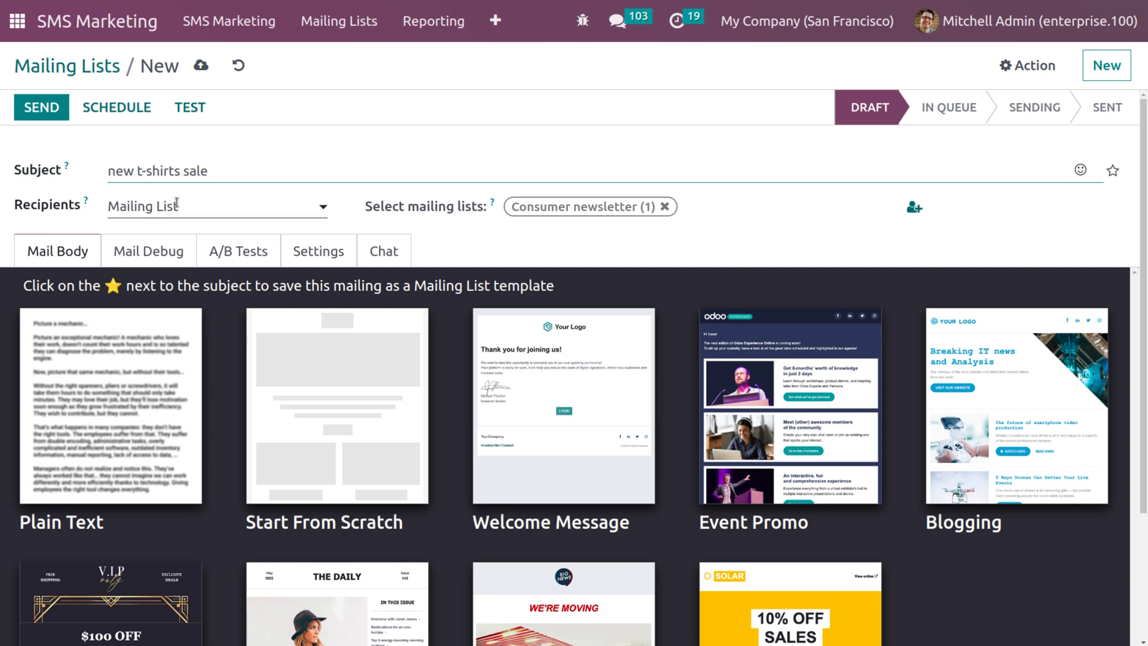
{"action": "left_click", "coordinate": [178, 206]}
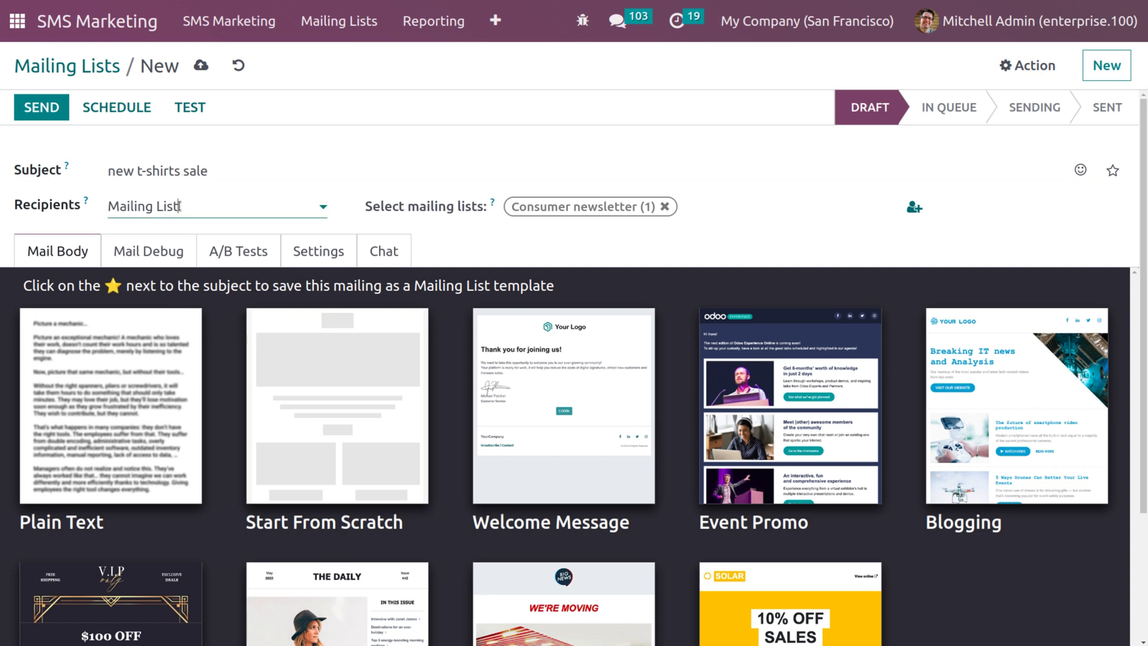
{"action": "left_click", "coordinate": [185, 239]}
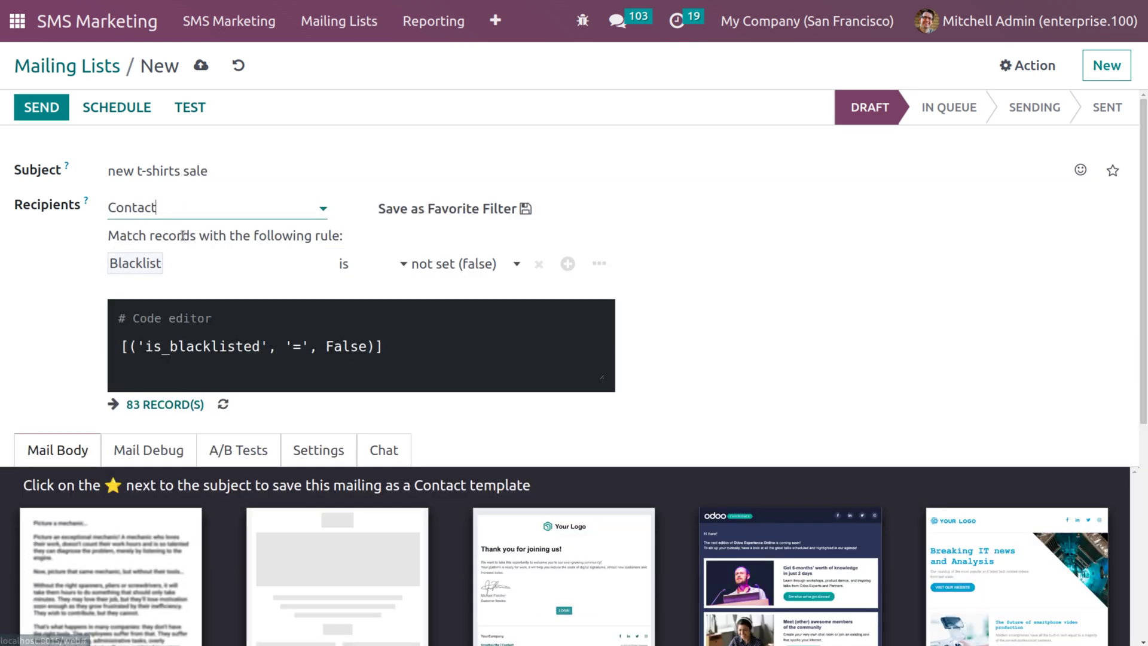
{"action": "scroll", "coordinate": [256, 375], "scroll_direction": "down", "scroll_amount": 4}
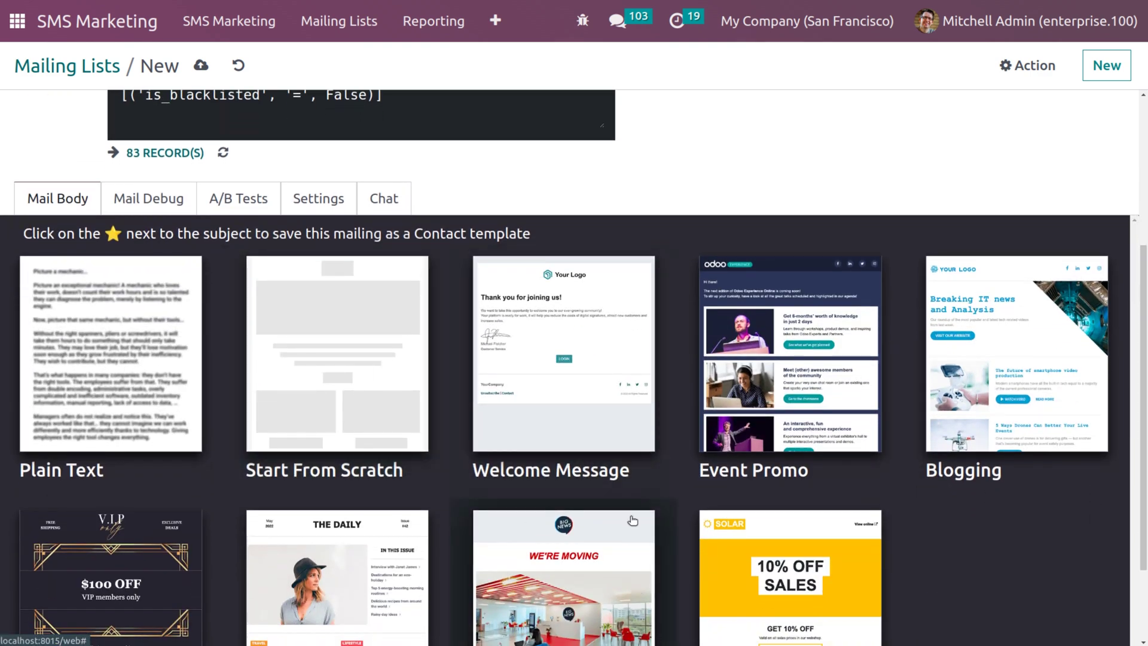
- Apply the Solar 10% OFF SALES template and give its title section a light lavender background
{"action": "left_click", "coordinate": [733, 564]}
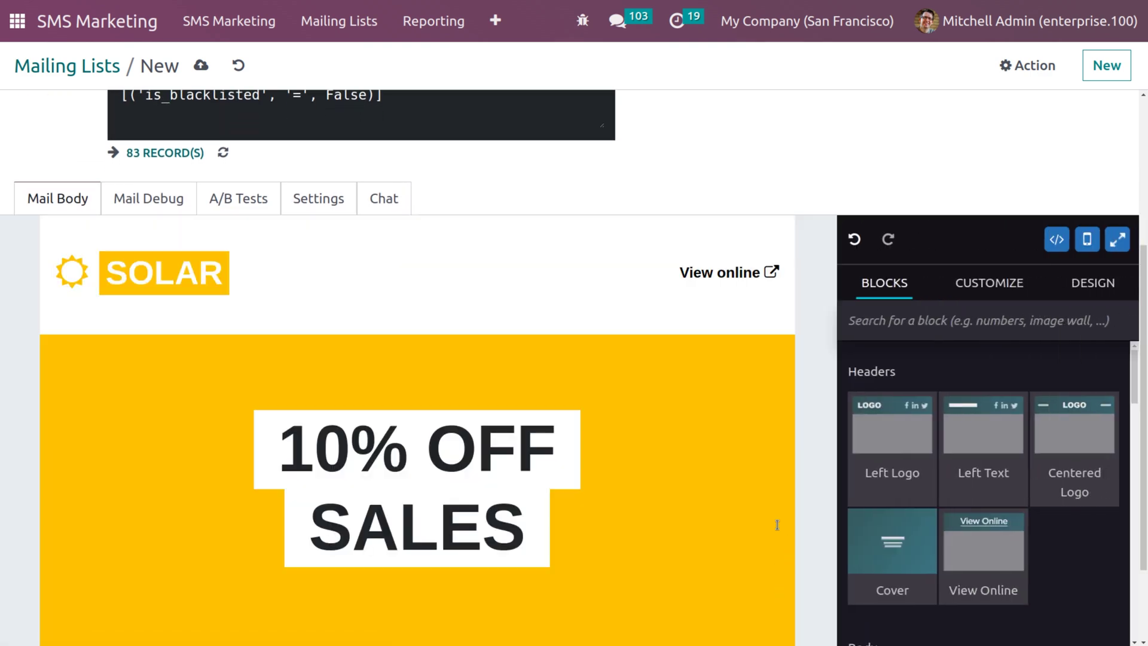
{"action": "left_click", "coordinate": [672, 389]}
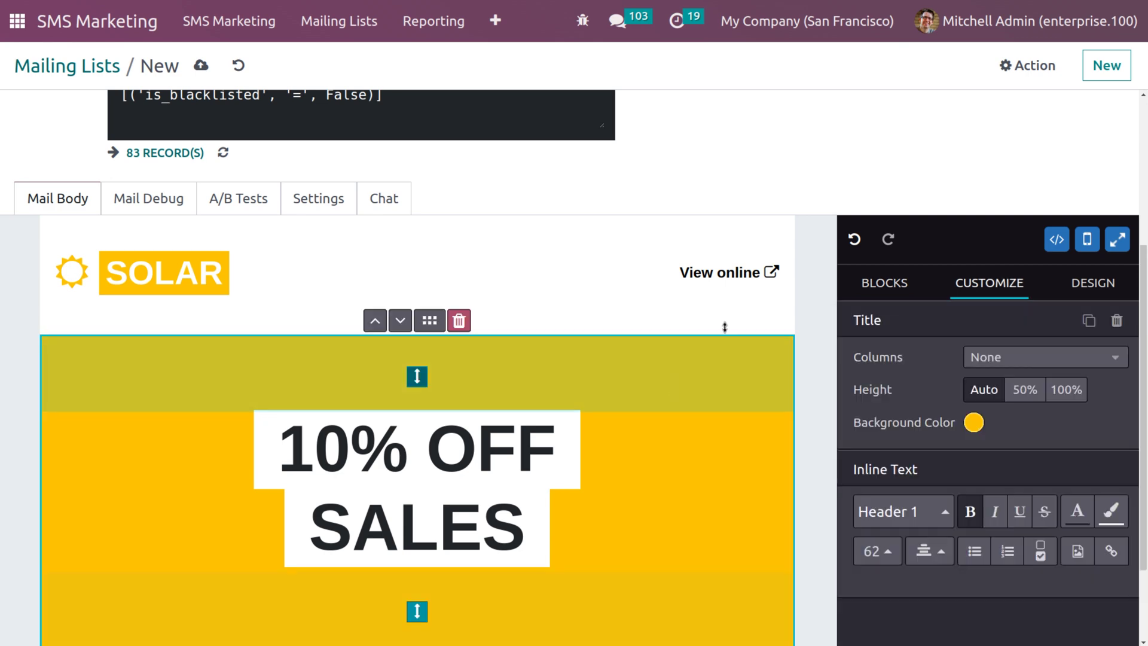
{"action": "left_click", "coordinate": [973, 422]}
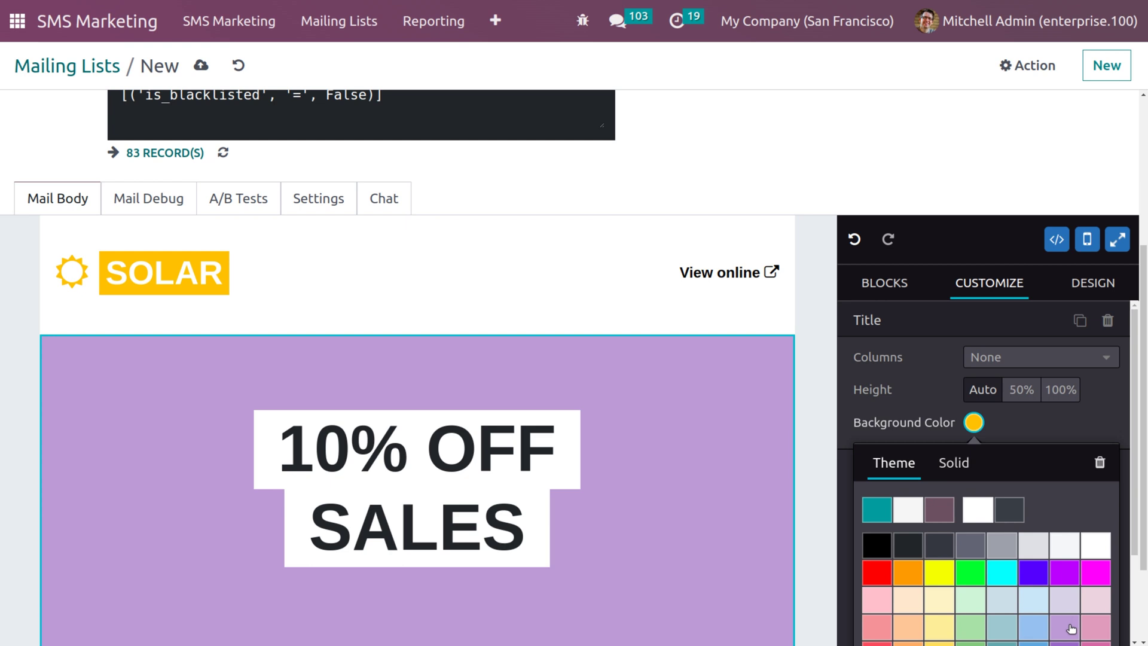
{"action": "left_click", "coordinate": [1058, 601]}
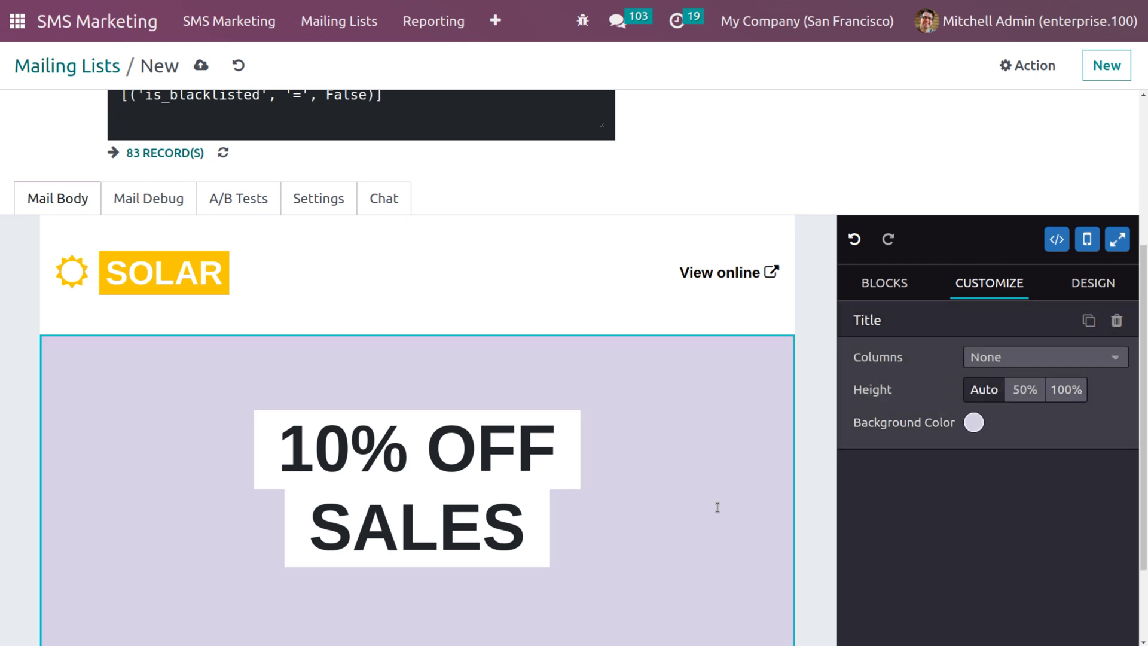
{"action": "left_click", "coordinate": [533, 495]}
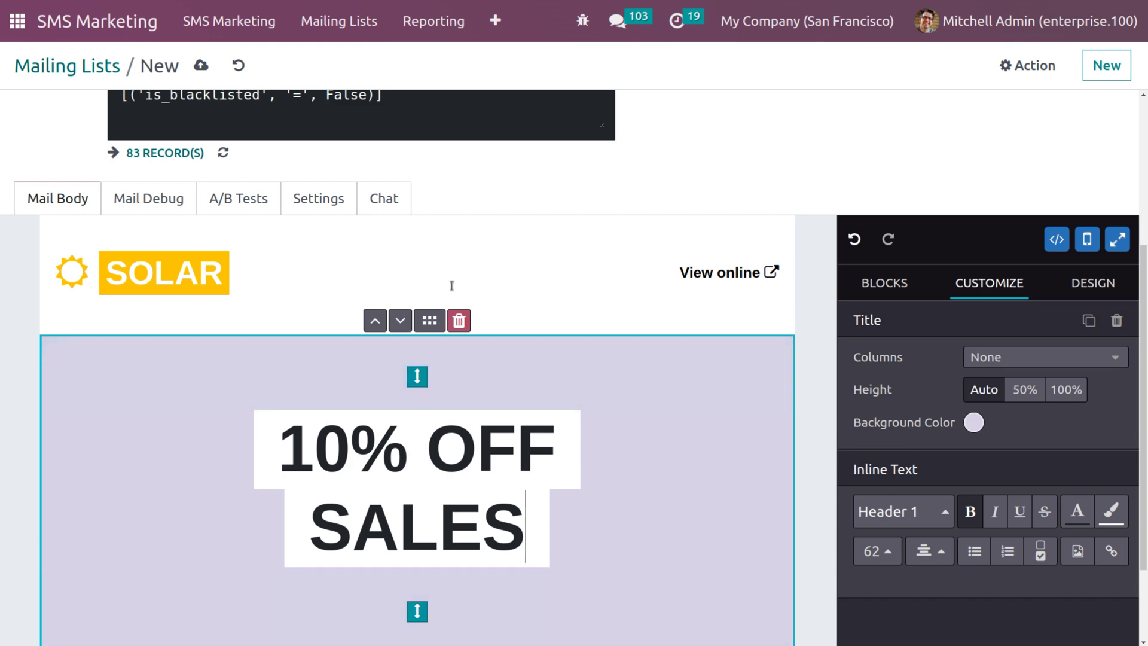
- Review the mail in Mail Debug view and Mobile Preview
{"action": "left_click", "coordinate": [184, 205]}
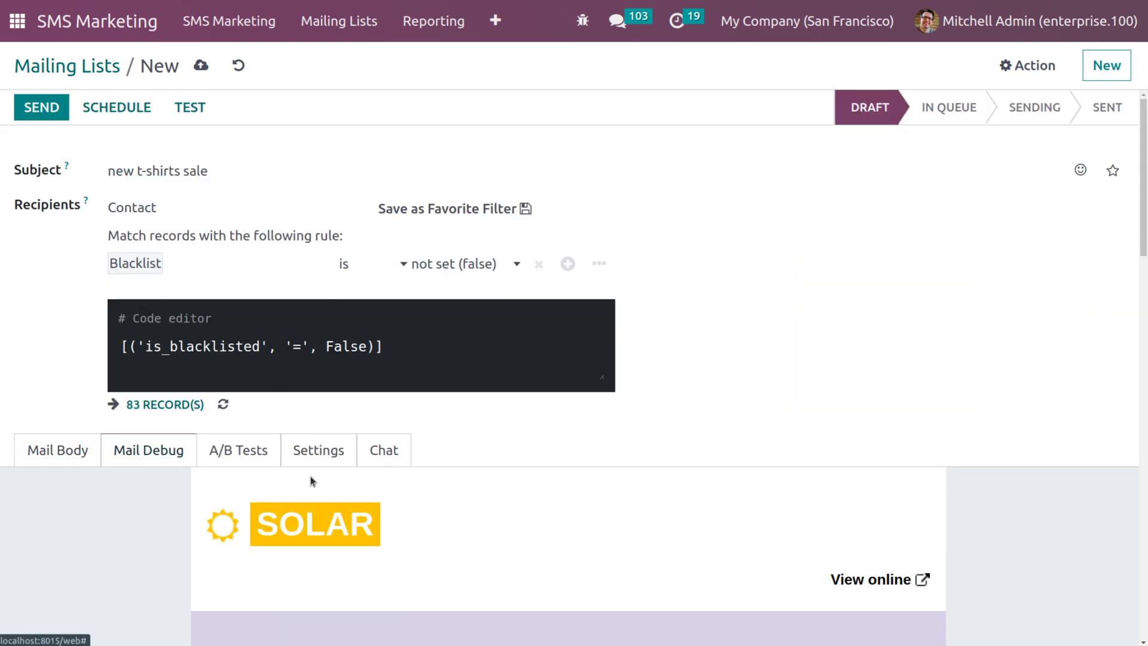
{"action": "scroll", "coordinate": [453, 540], "scroll_direction": "down", "scroll_amount": 5}
{"action": "scroll", "coordinate": [389, 518], "scroll_direction": "up", "scroll_amount": 3}
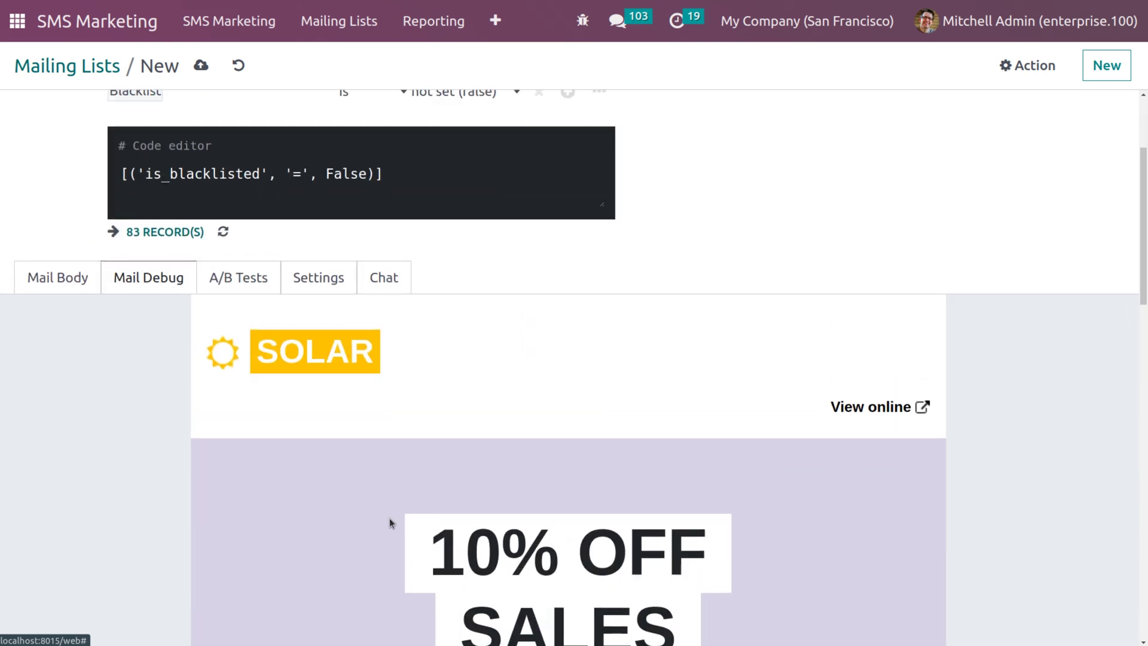
{"action": "left_click", "coordinate": [59, 278]}
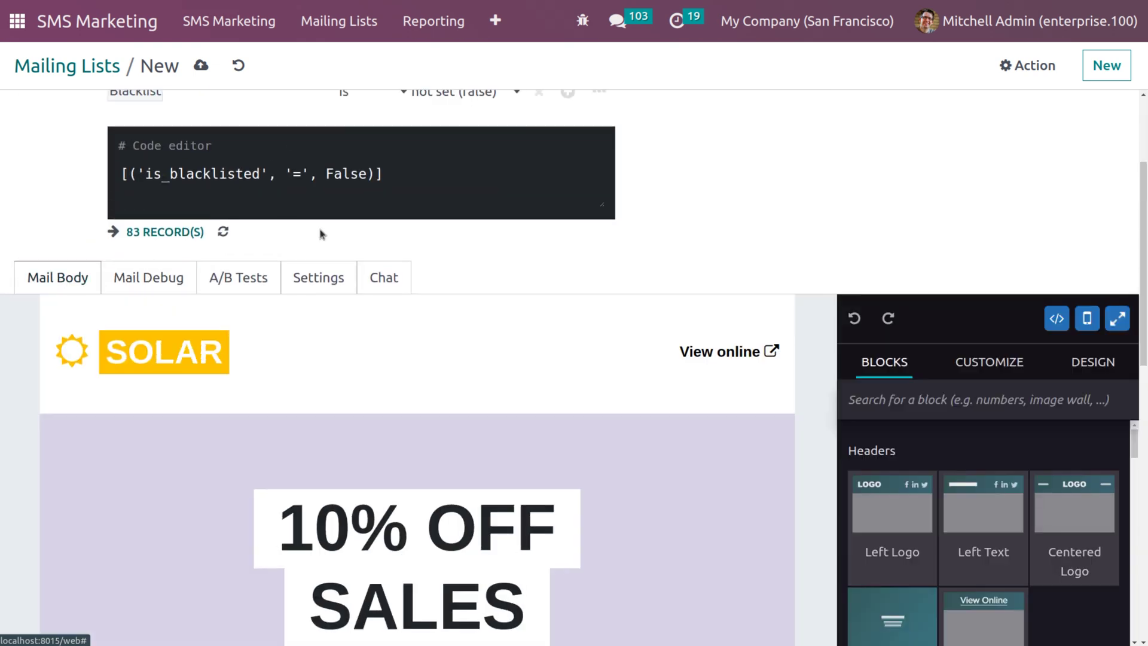
{"action": "left_click", "coordinate": [1087, 318]}
{"action": "scroll", "coordinate": [553, 323], "scroll_direction": "down", "scroll_amount": 15}
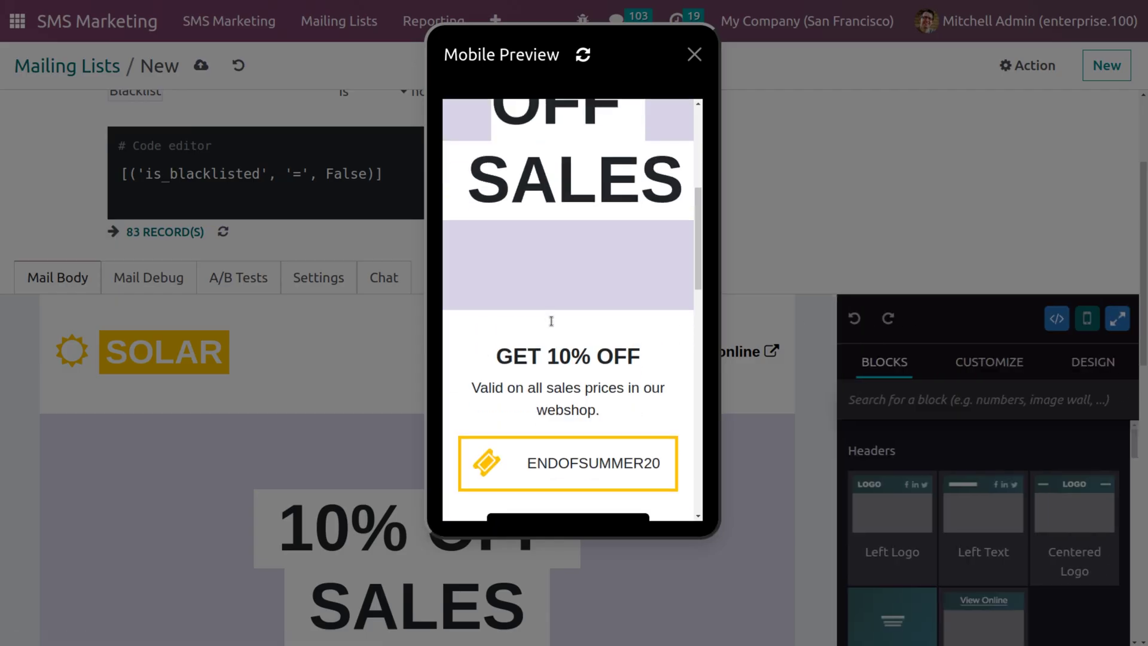
{"action": "scroll", "coordinate": [553, 324], "scroll_direction": "up", "scroll_amount": 15}
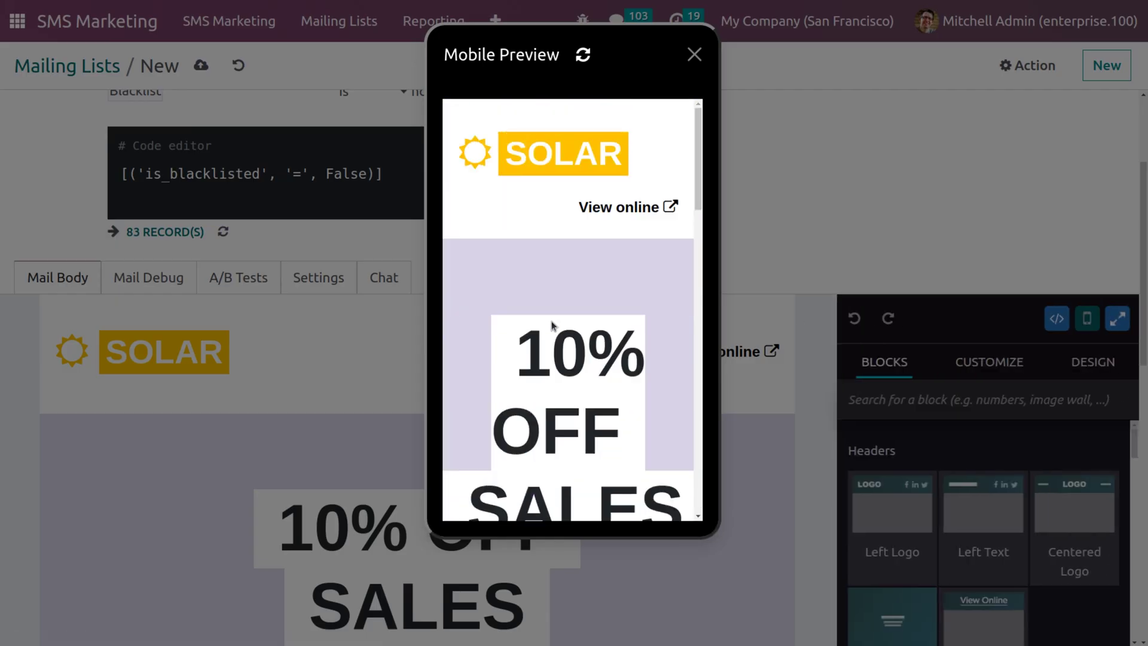
{"action": "left_click", "coordinate": [693, 54]}
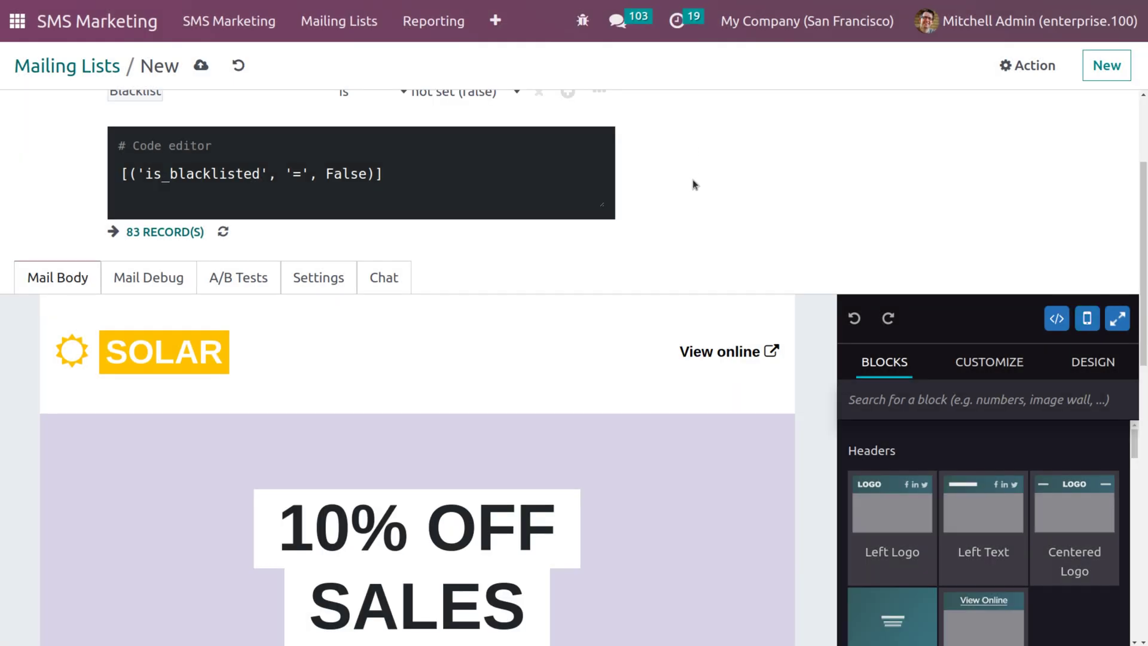
{"action": "scroll", "coordinate": [692, 179], "scroll_direction": "up", "scroll_amount": 3}
- Send the new t-shirts sale mailing to all recipients, confirming with OK
{"action": "scroll", "coordinate": [281, 149], "scroll_direction": "up", "scroll_amount": 1}
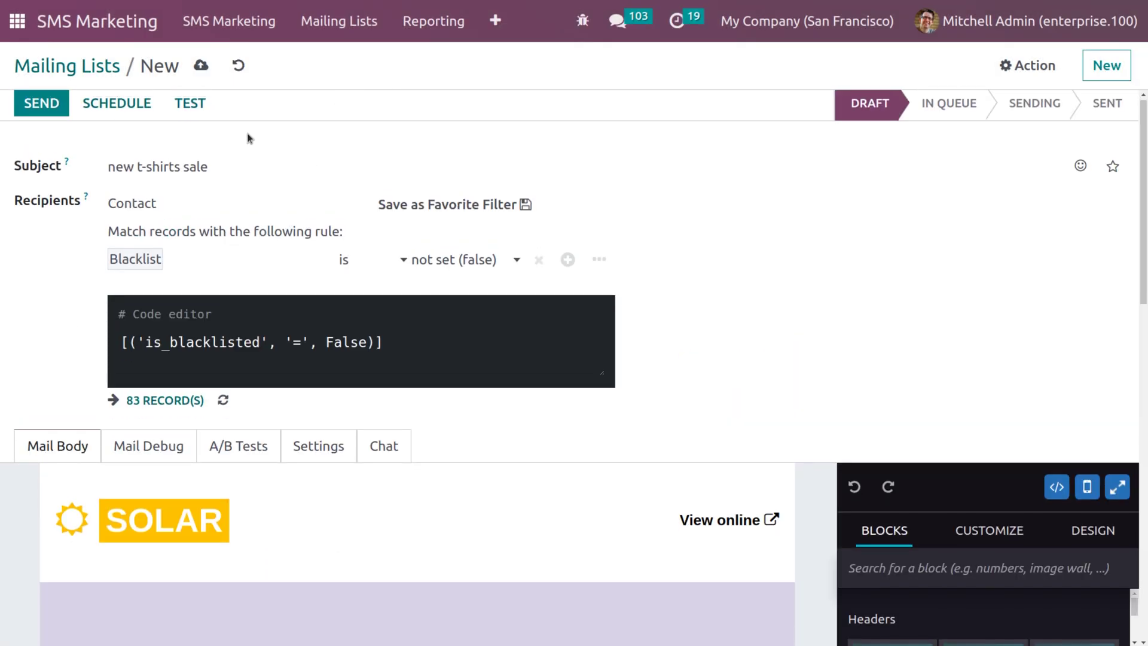
{"action": "left_click", "coordinate": [43, 104]}
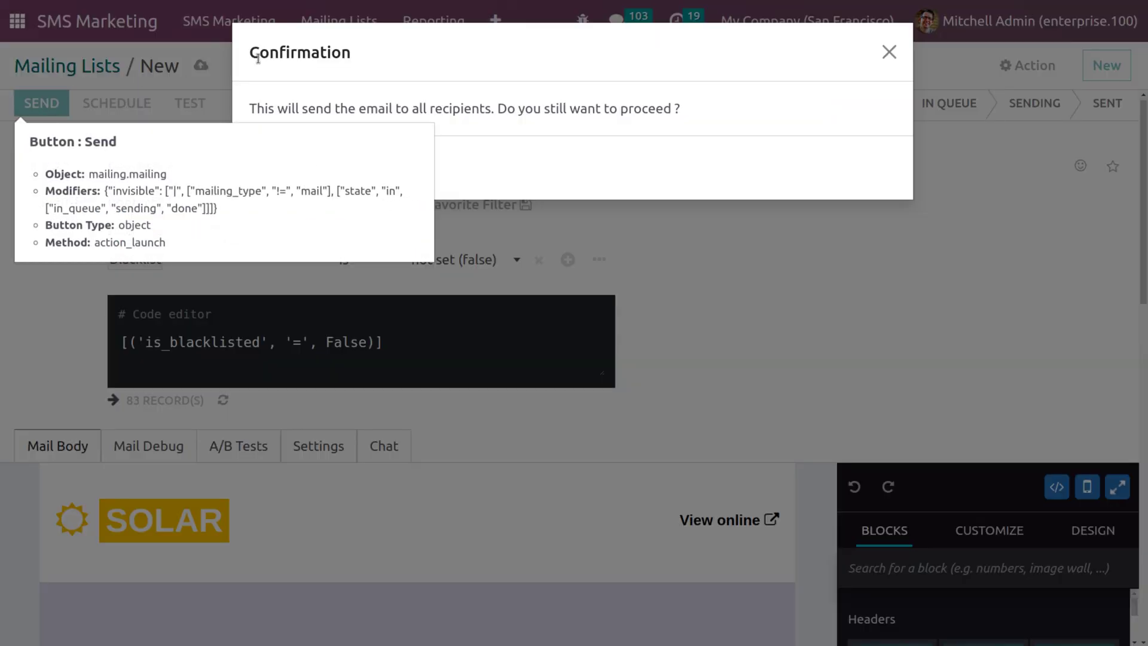
{"action": "left_click", "coordinate": [268, 169]}
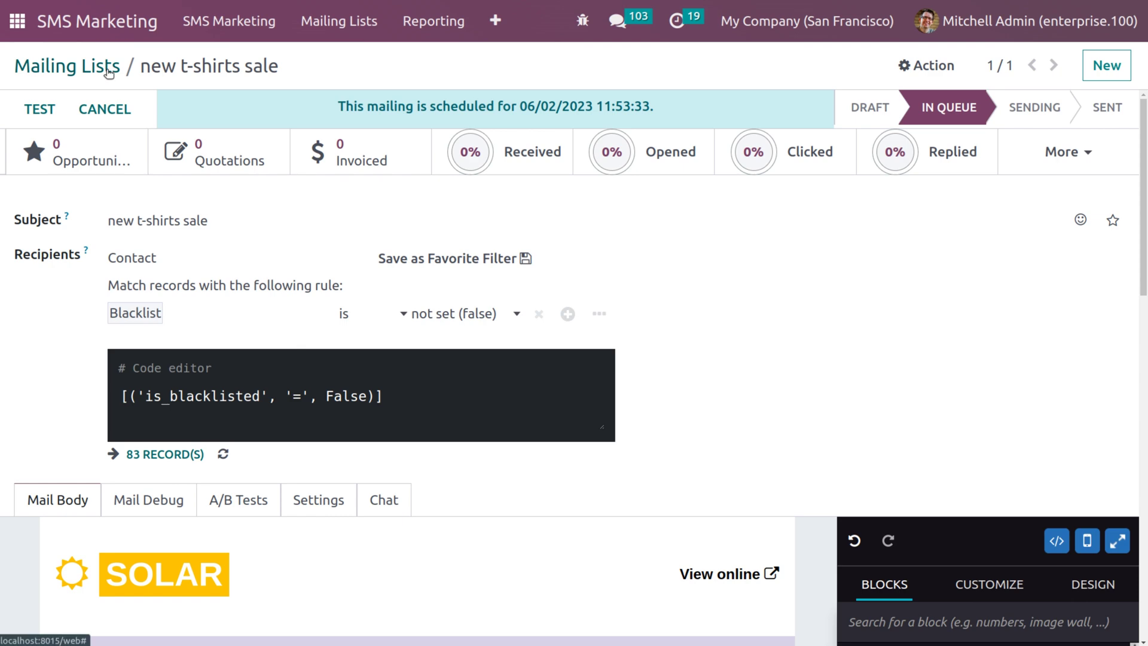
{"action": "left_click", "coordinate": [494, 24]}
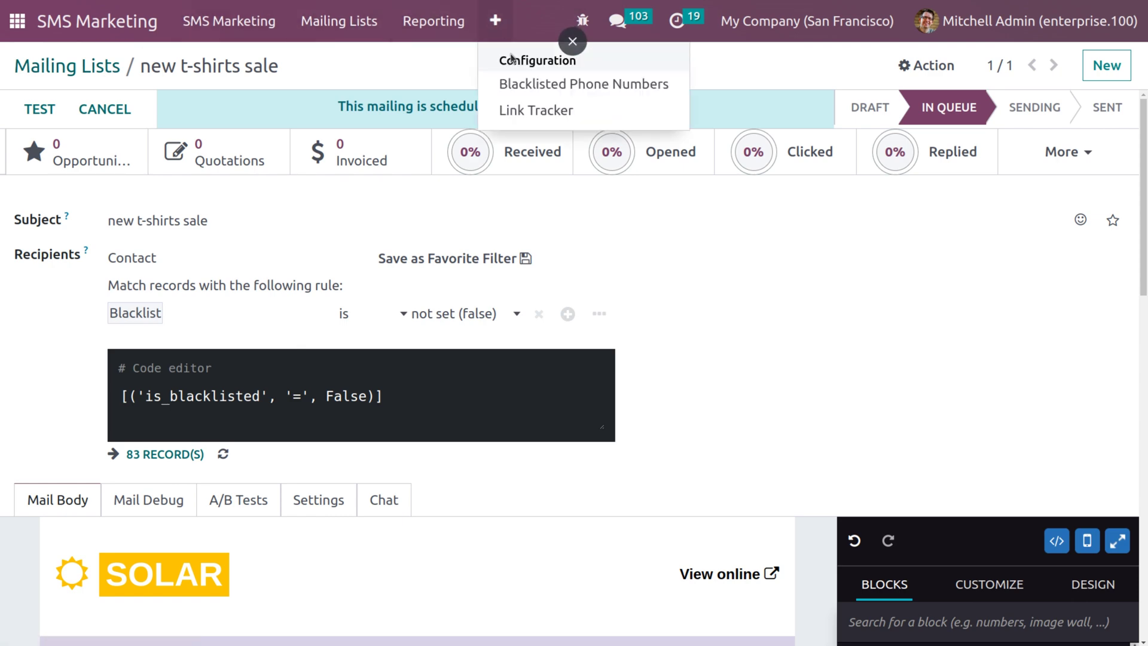
- Add and save a new phone number in the SMS blacklist
{"action": "left_click", "coordinate": [524, 83]}
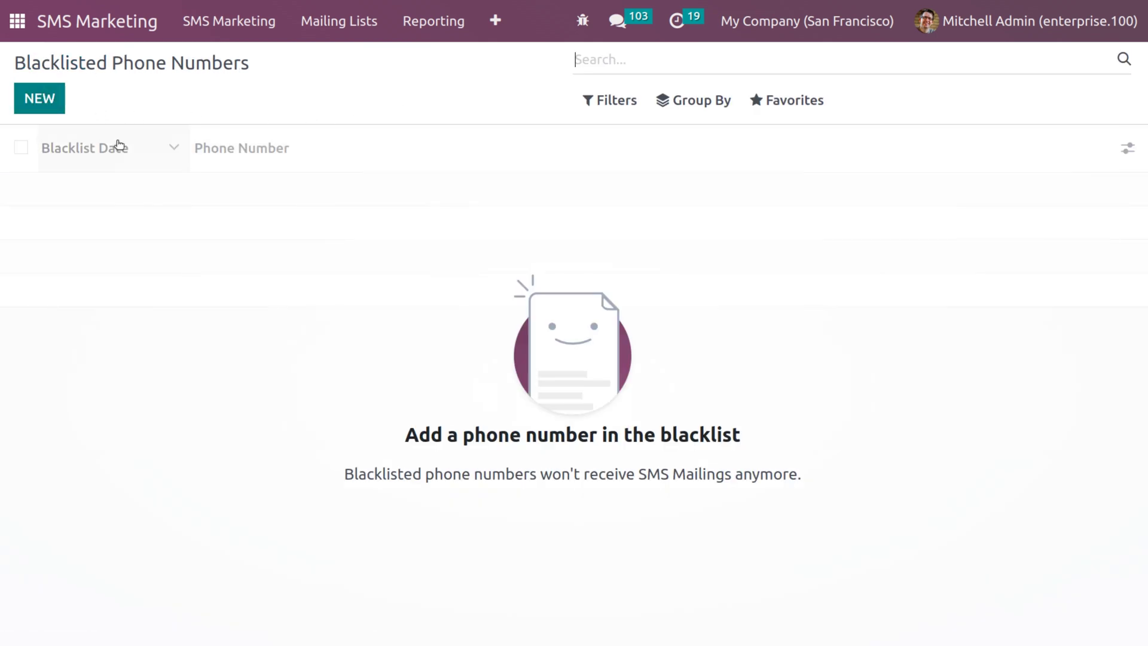
{"action": "left_click", "coordinate": [37, 99]}
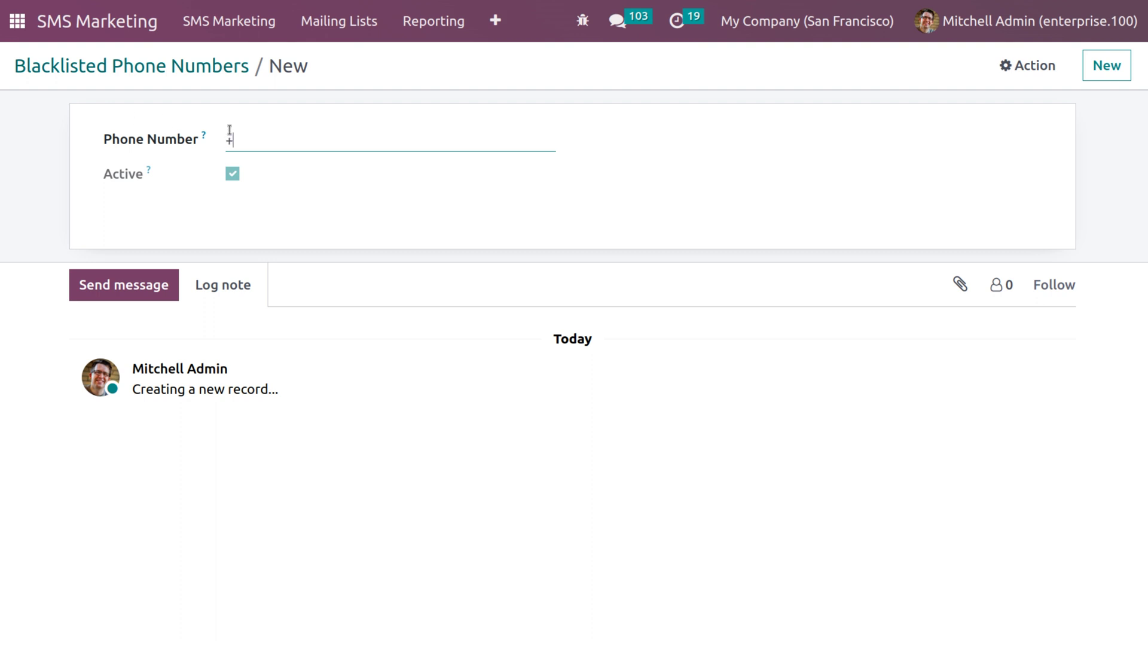
{"action": "type", "text": "+999 666 33"}
{"action": "left_click", "coordinate": [385, 72]}
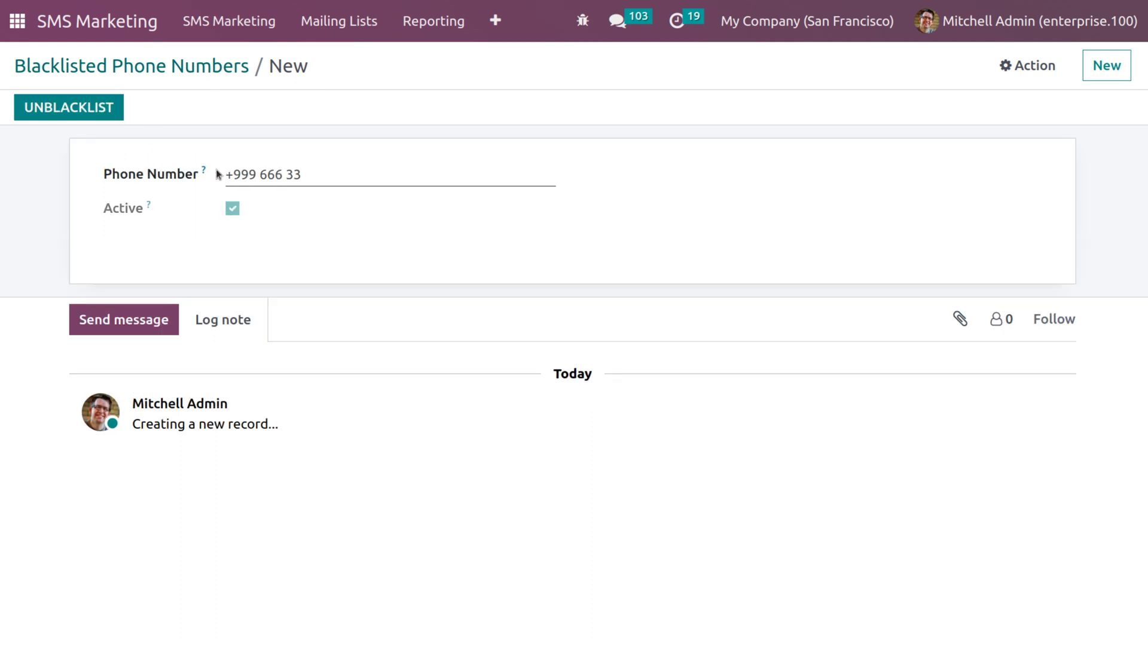
- Unblacklist that phone number and confirm, archiving its blacklist record
{"action": "left_click", "coordinate": [111, 116]}
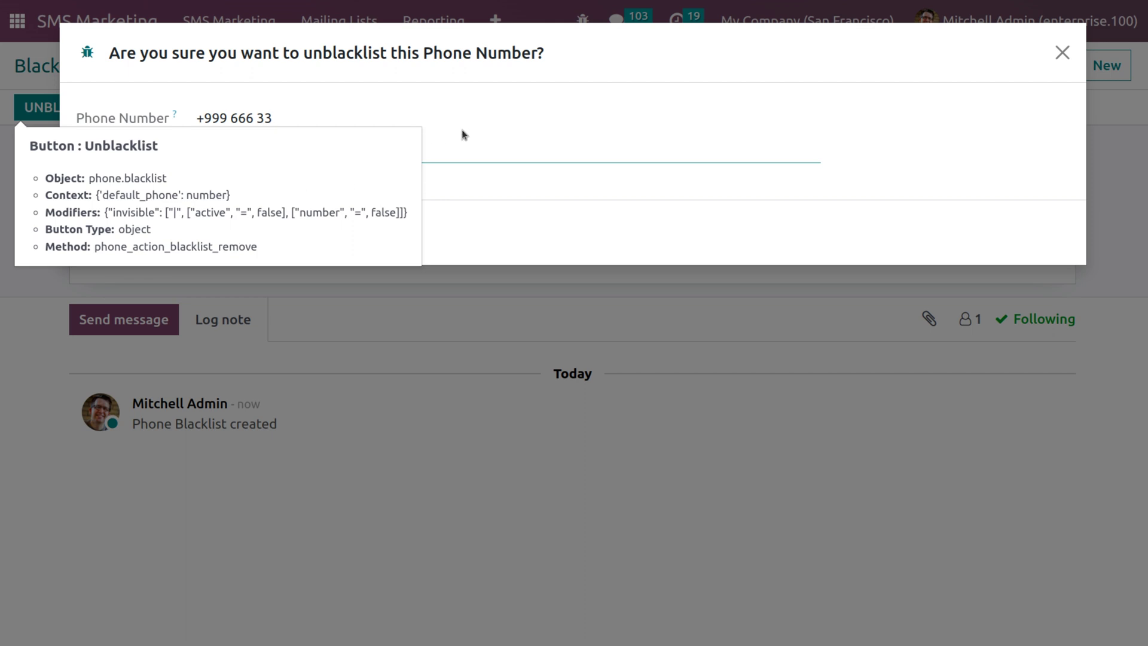
{"action": "left_click", "coordinate": [211, 153]}
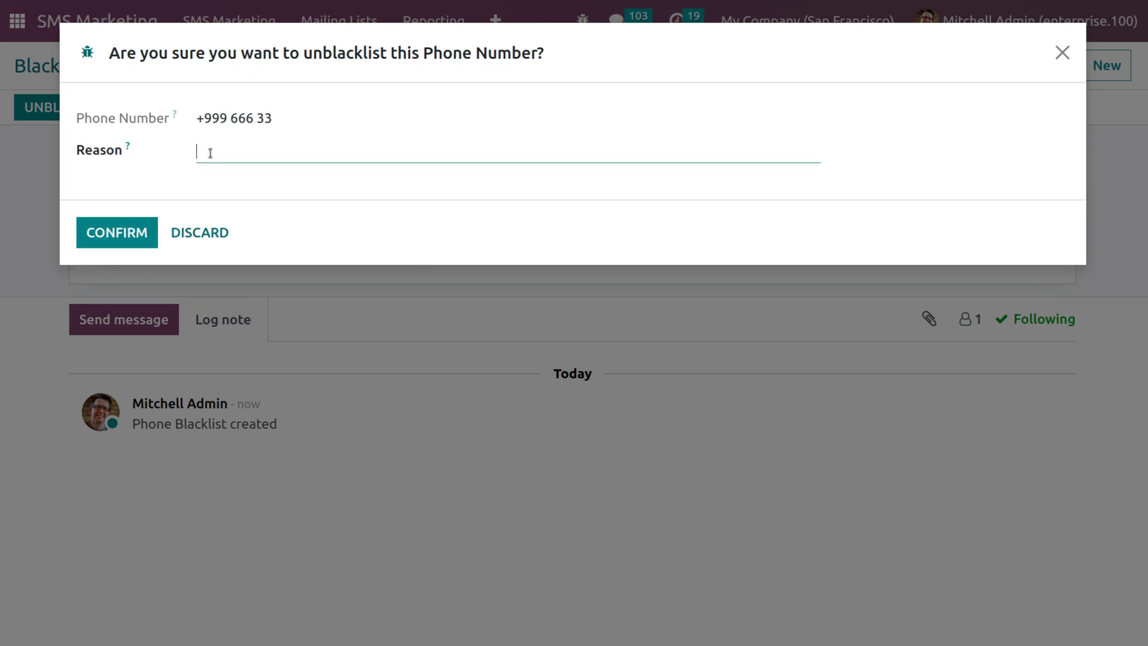
{"action": "left_click", "coordinate": [133, 229]}
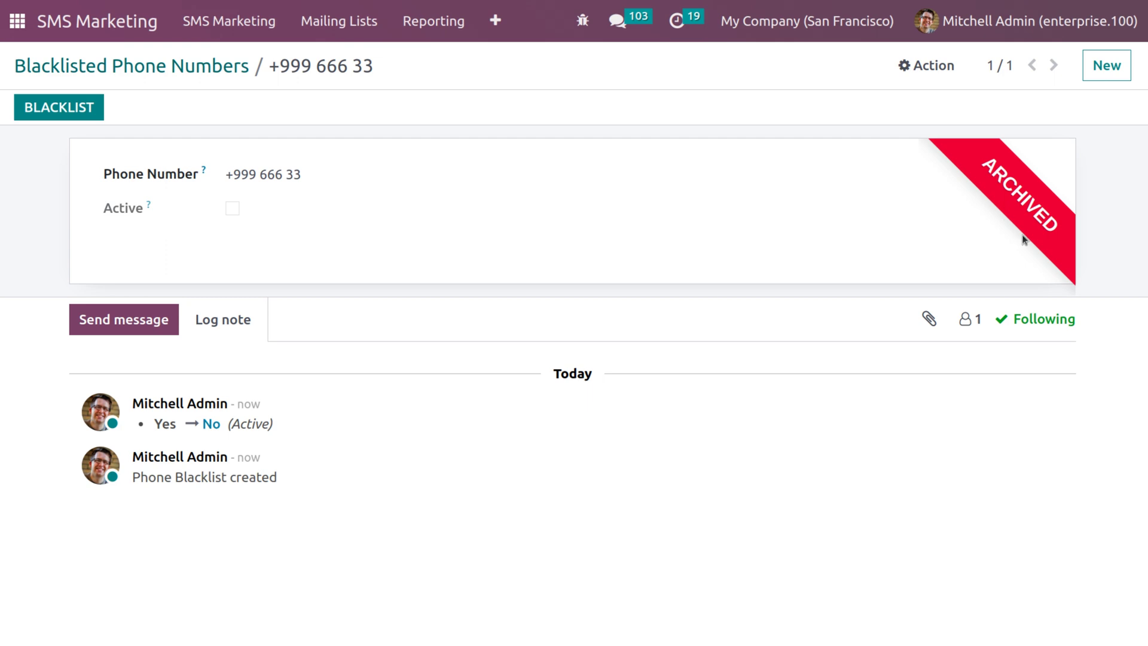
{"action": "left_click", "coordinate": [496, 22]}
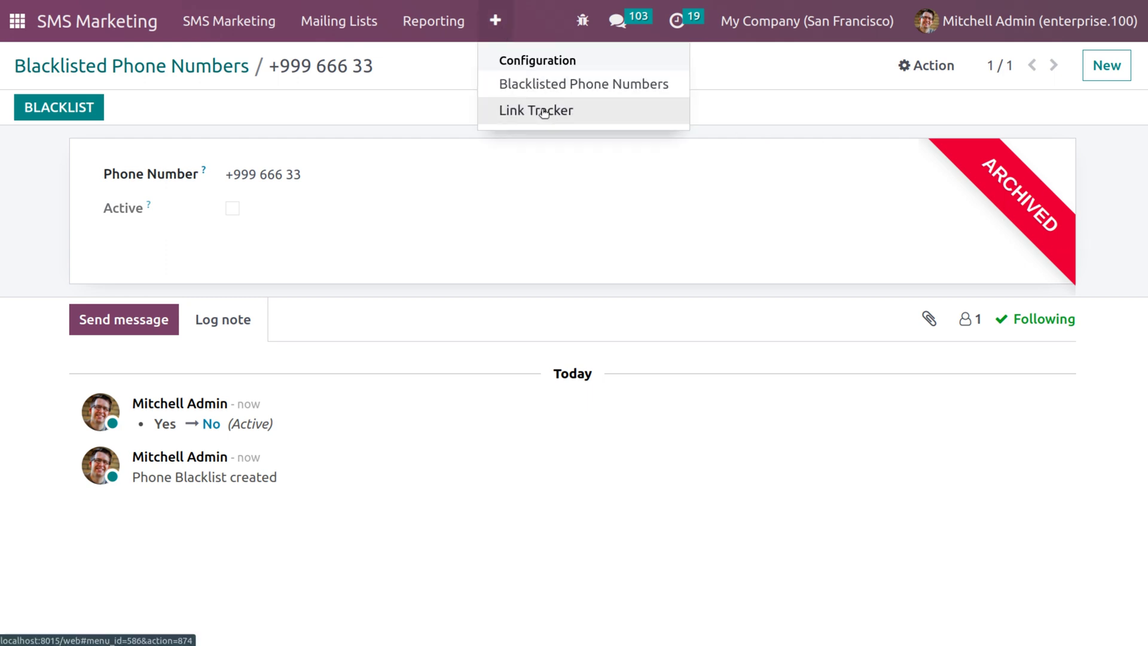
- Show the sms.example.com tracked link's statistics: 3 clicks, all from Belgium
{"action": "left_click", "coordinate": [544, 111]}
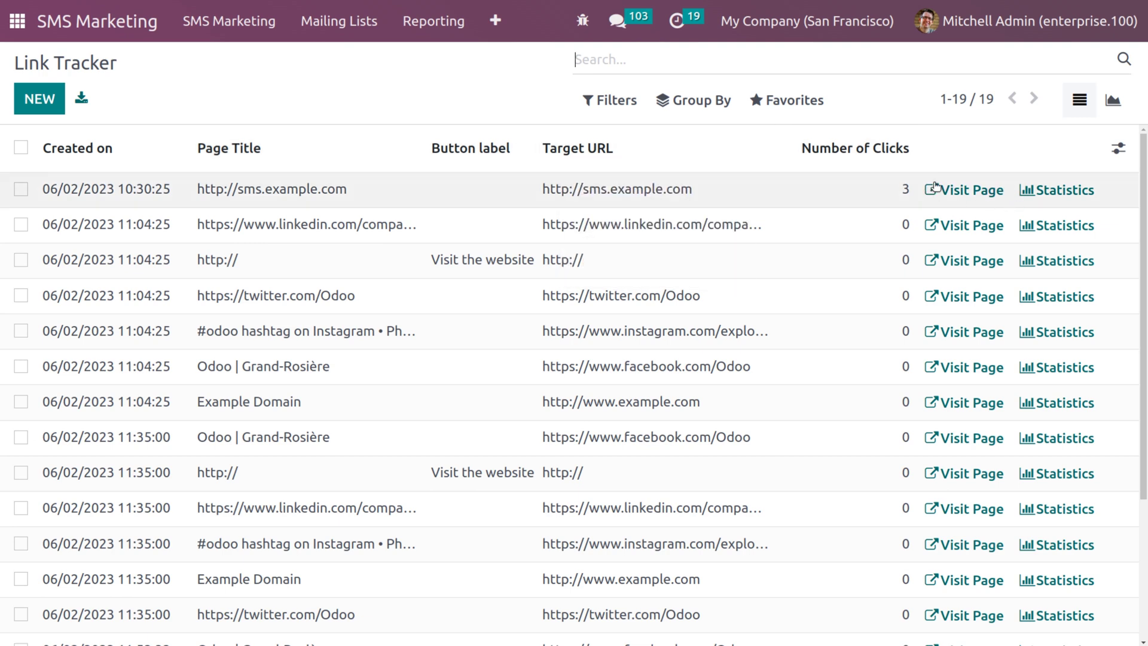
{"action": "left_click", "coordinate": [1070, 195]}
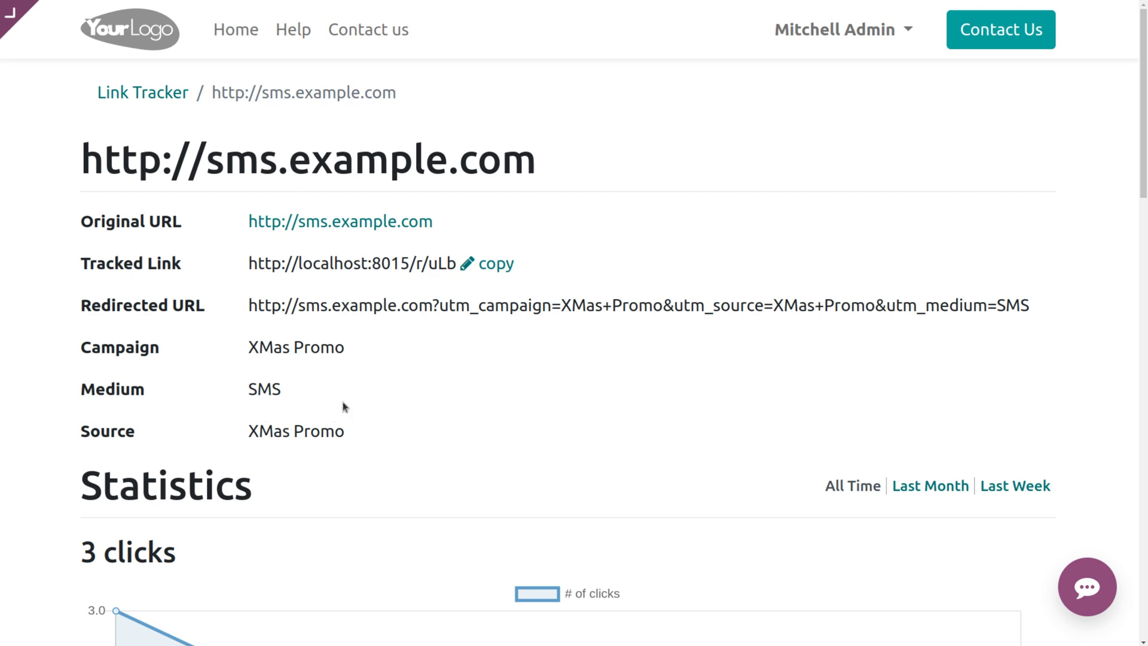
{"action": "scroll", "coordinate": [343, 402], "scroll_direction": "down", "scroll_amount": 6}
{"action": "scroll", "coordinate": [342, 402], "scroll_direction": "down", "scroll_amount": 1}
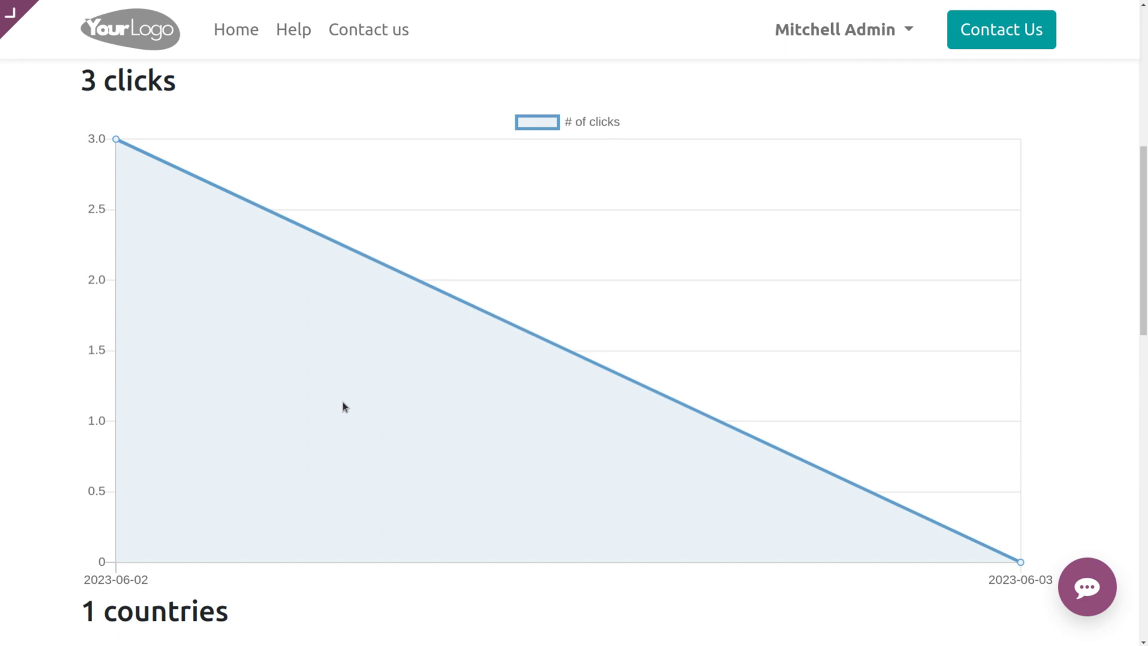
{"action": "scroll", "coordinate": [342, 401], "scroll_direction": "up", "scroll_amount": 2}
{"action": "scroll", "coordinate": [342, 406], "scroll_direction": "down", "scroll_amount": 6}
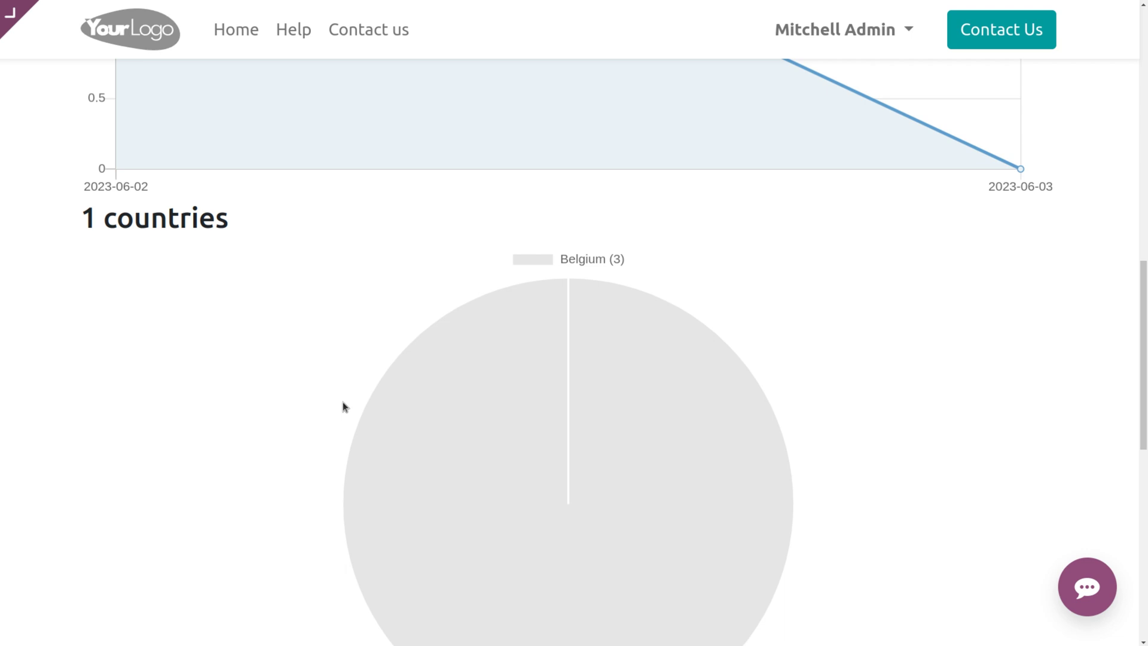
{"action": "scroll", "coordinate": [342, 406], "scroll_direction": "up", "scroll_amount": 10}
- Open the SMS Marketing app's analysis report from the home screen
{"action": "mouse_move", "coordinate": [17, 23]}
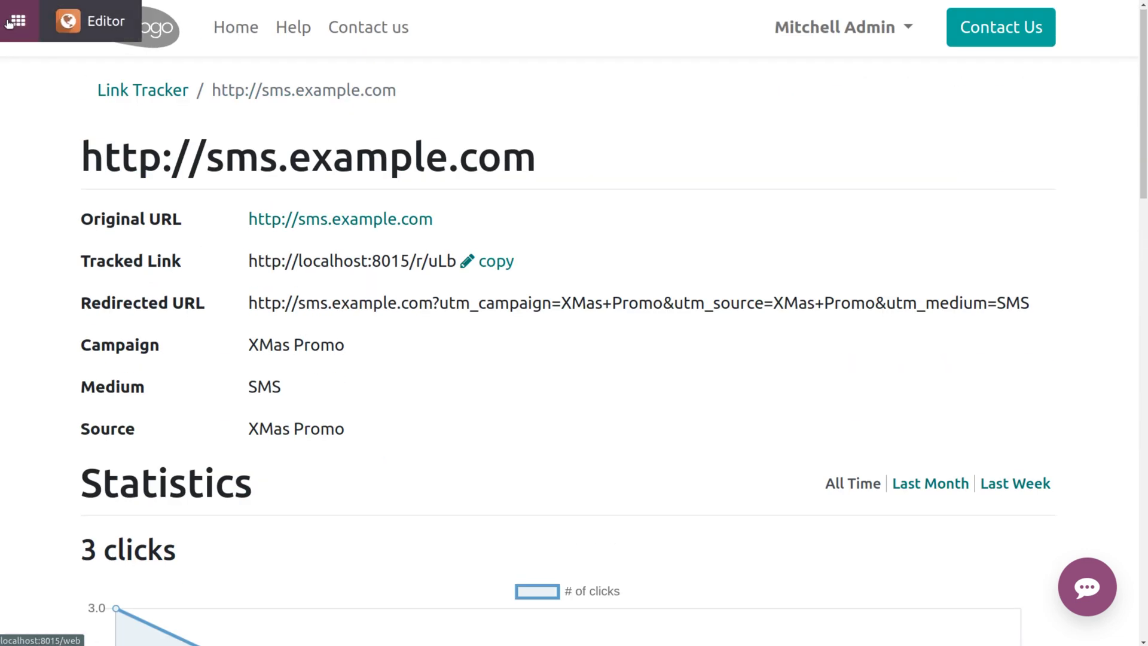
{"action": "left_click", "coordinate": [16, 23]}
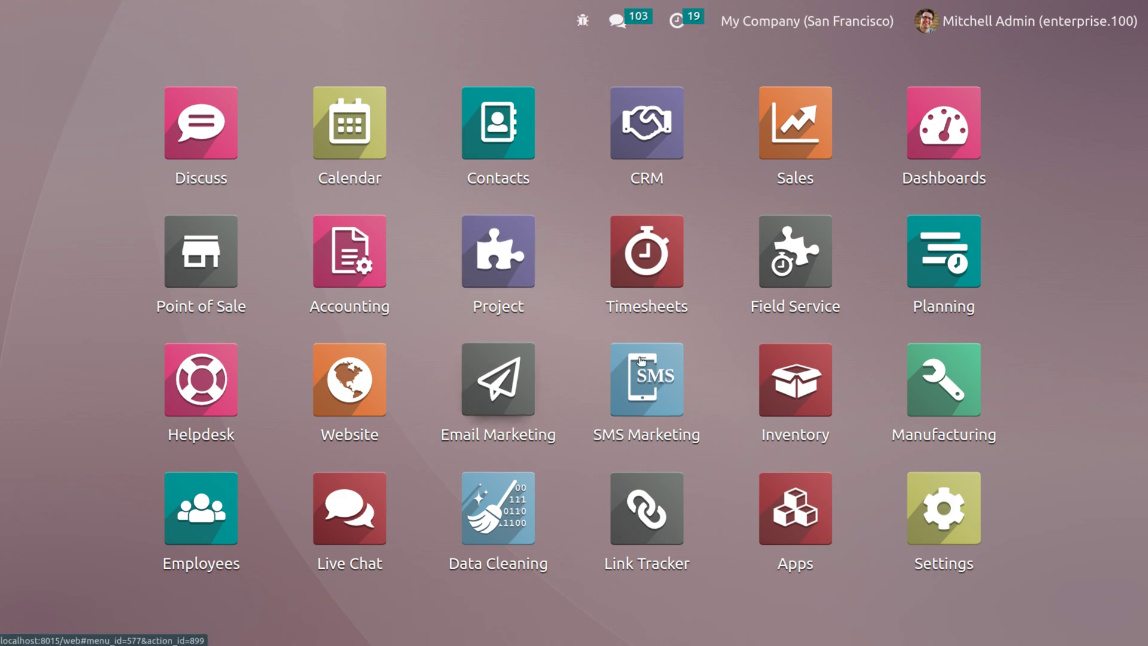
{"action": "left_click", "coordinate": [677, 387]}
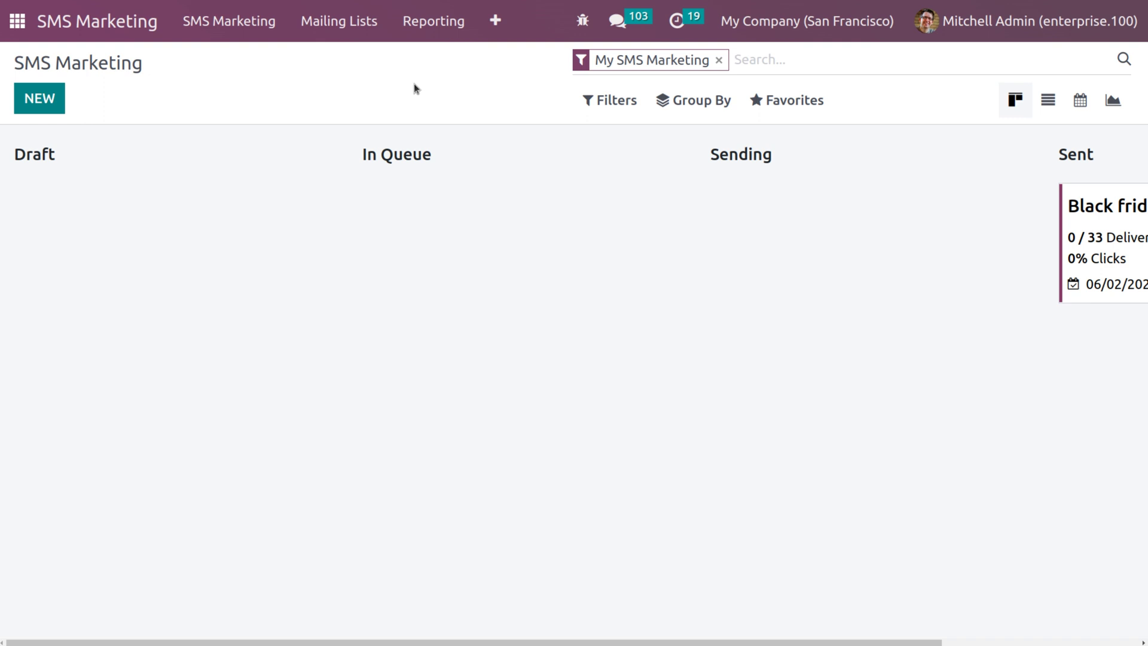
{"action": "left_click", "coordinate": [432, 24]}
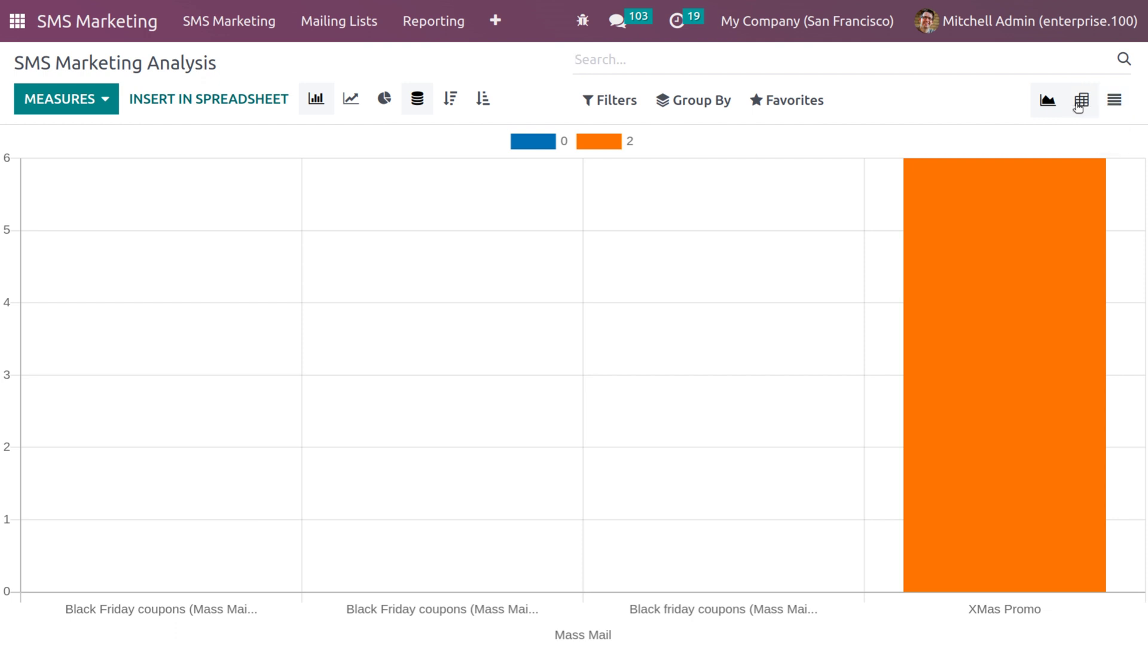
- Display the analysis as an unstacked, cumulative line chart per mass mailing and try both sort orders
{"action": "left_click", "coordinate": [1047, 100]}
{"action": "left_click", "coordinate": [316, 103]}
{"action": "left_click", "coordinate": [351, 102]}
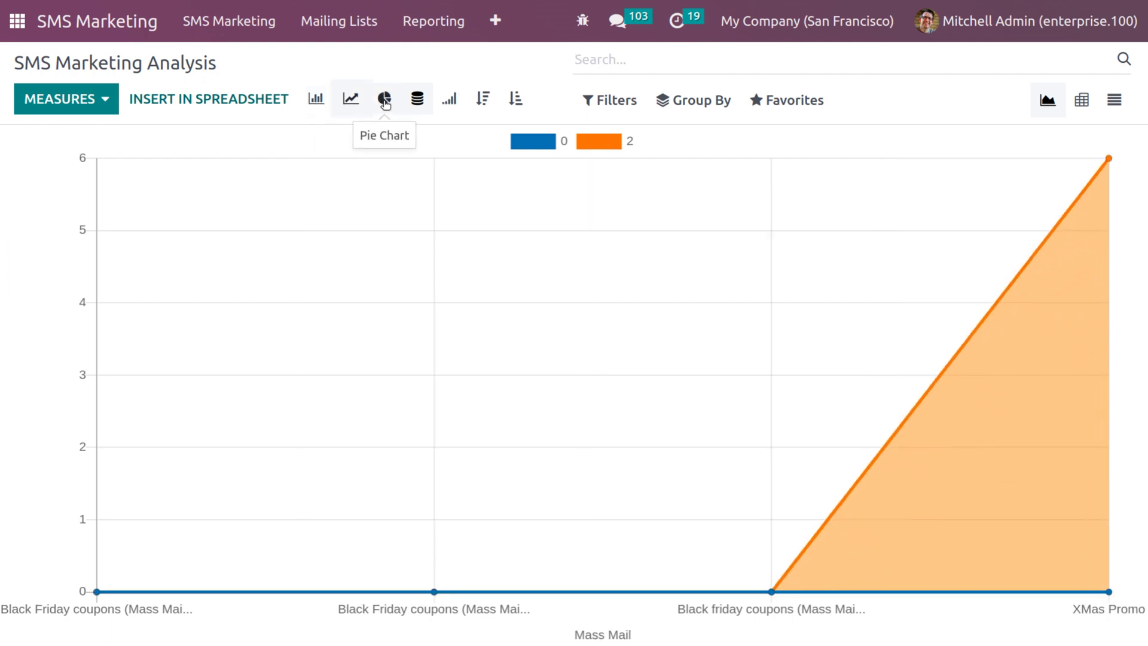
{"action": "left_click", "coordinate": [351, 98]}
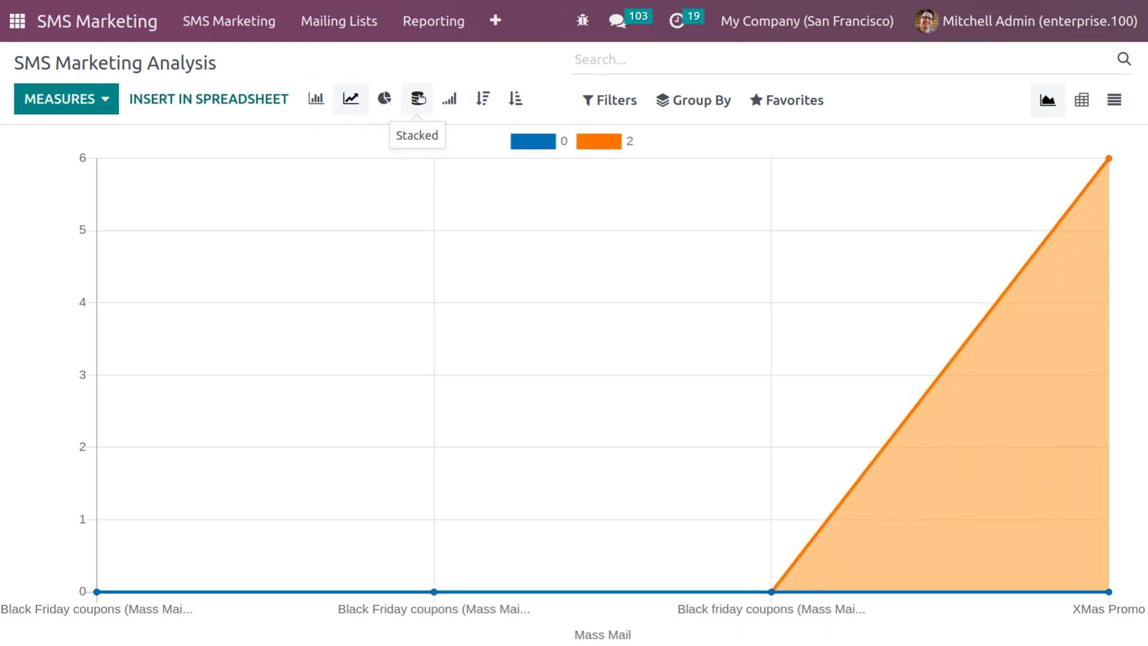
{"action": "left_click", "coordinate": [419, 99]}
{"action": "left_click", "coordinate": [449, 99]}
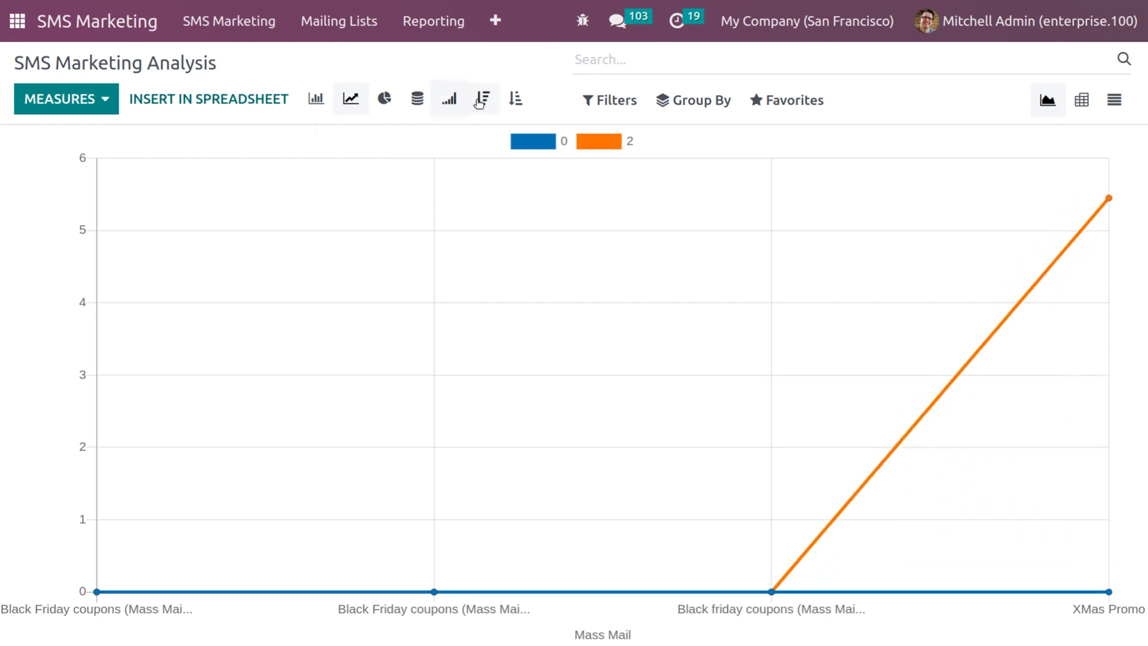
{"action": "left_click", "coordinate": [485, 99]}
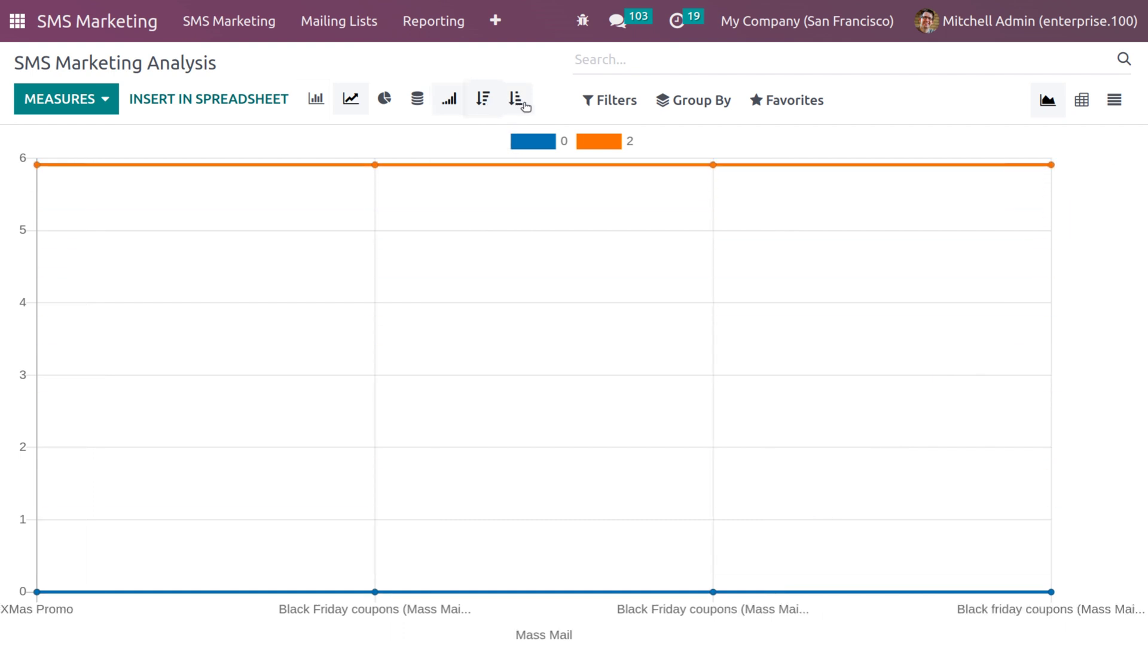
{"action": "left_click", "coordinate": [516, 99]}
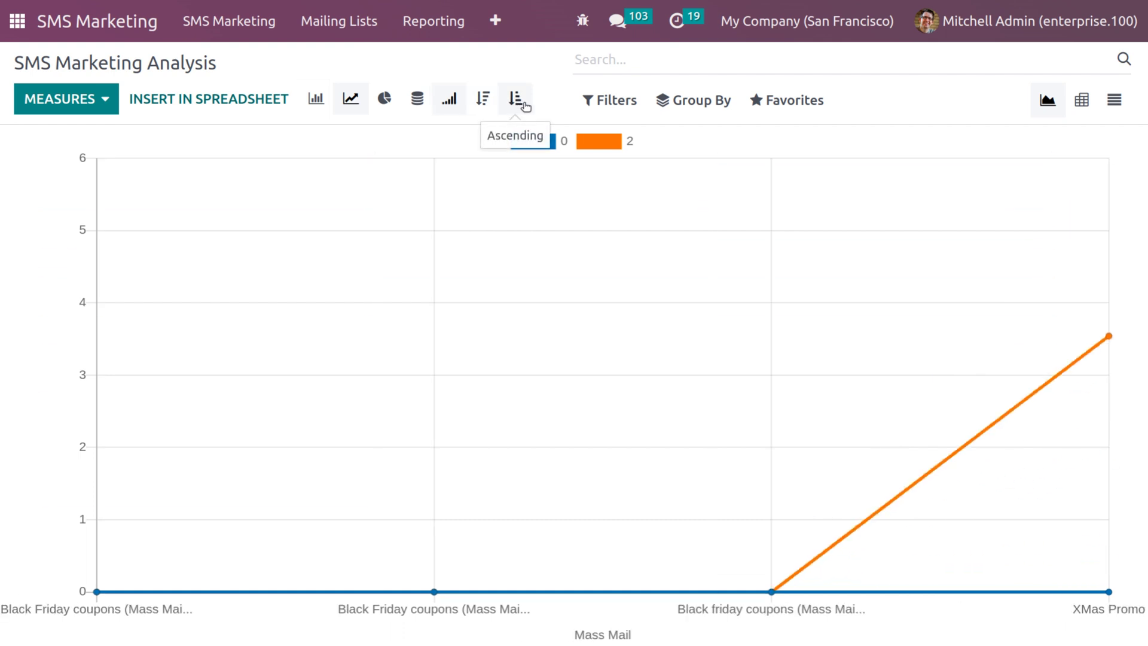
- Look through the report's Filters, Group By and Favorites options without changing anything
{"action": "left_click", "coordinate": [626, 111]}
{"action": "left_click", "coordinate": [695, 112]}
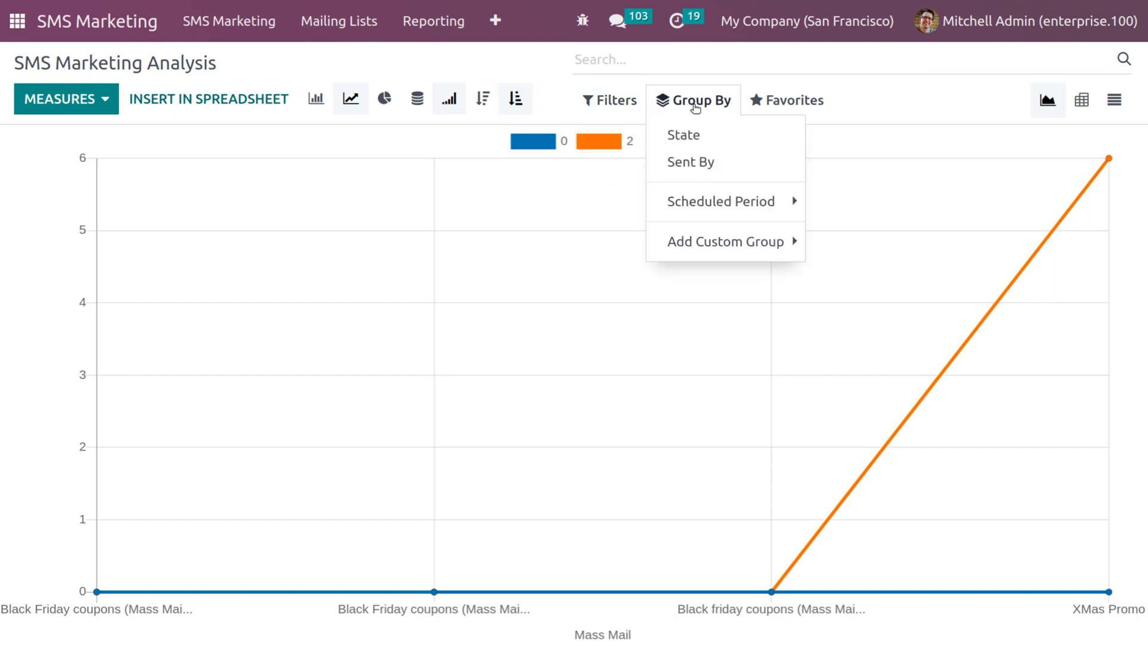
{"action": "left_click", "coordinate": [616, 110]}
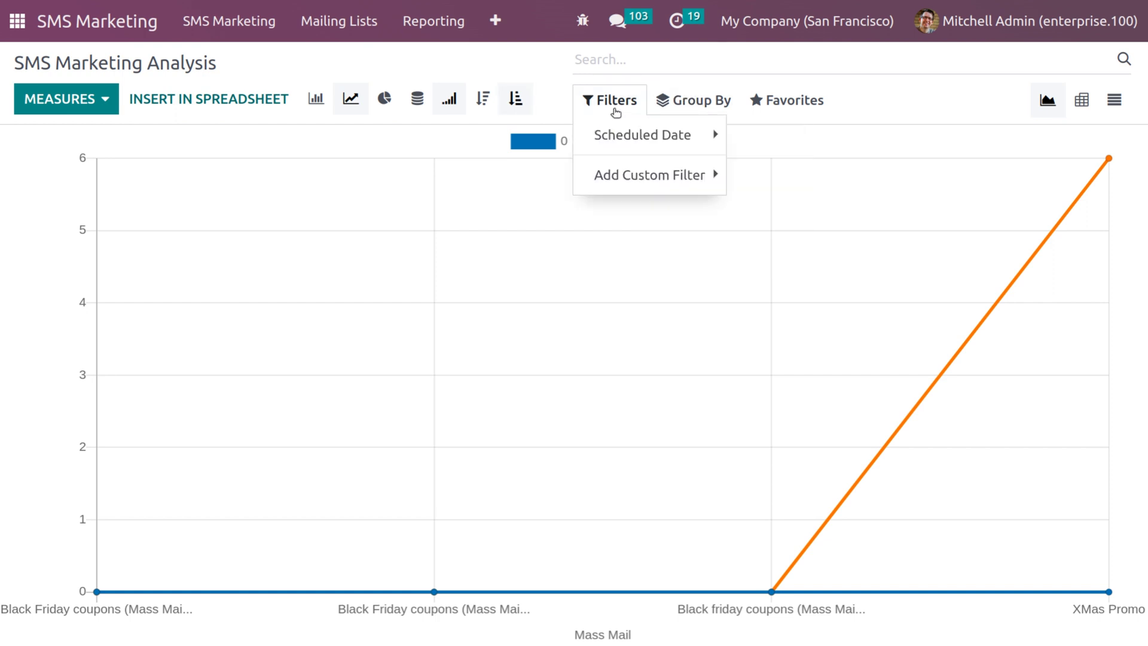
{"action": "left_click", "coordinate": [766, 107]}
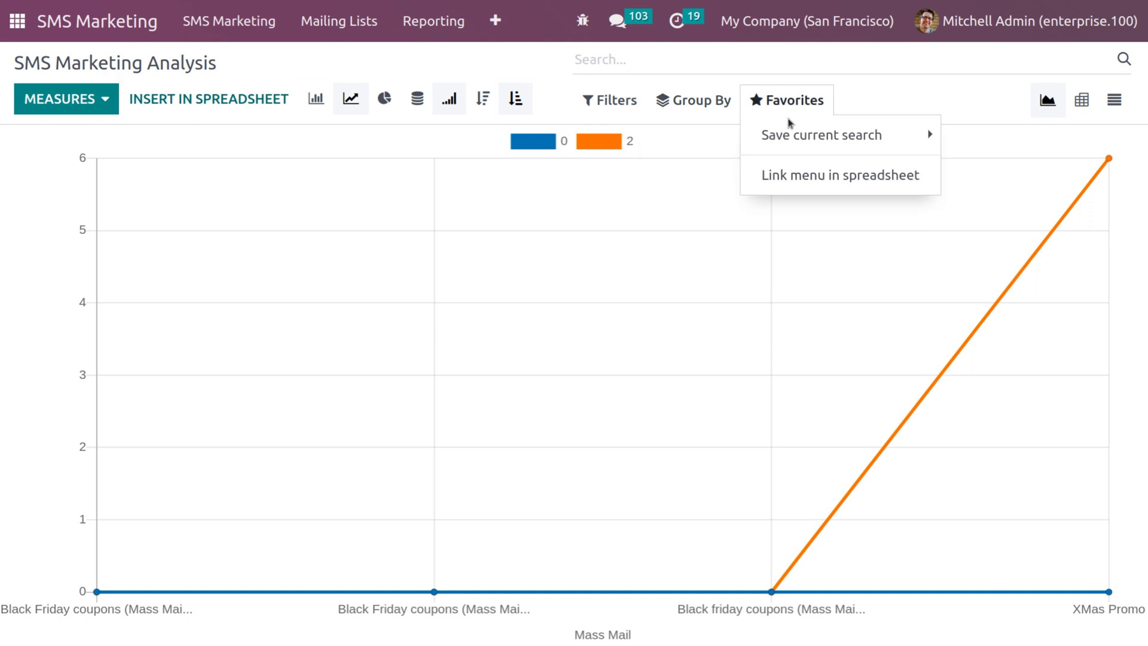
{"action": "left_click", "coordinate": [810, 138]}
{"action": "left_click", "coordinate": [694, 100]}
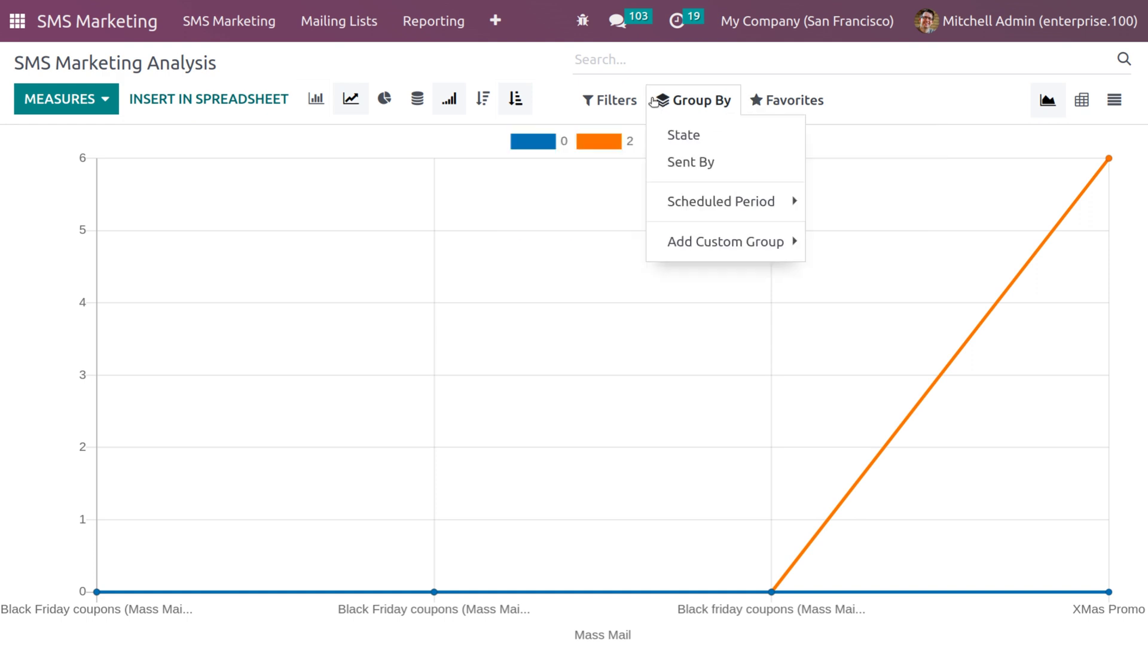
{"action": "left_click", "coordinate": [628, 101]}
{"action": "left_click", "coordinate": [422, 71]}
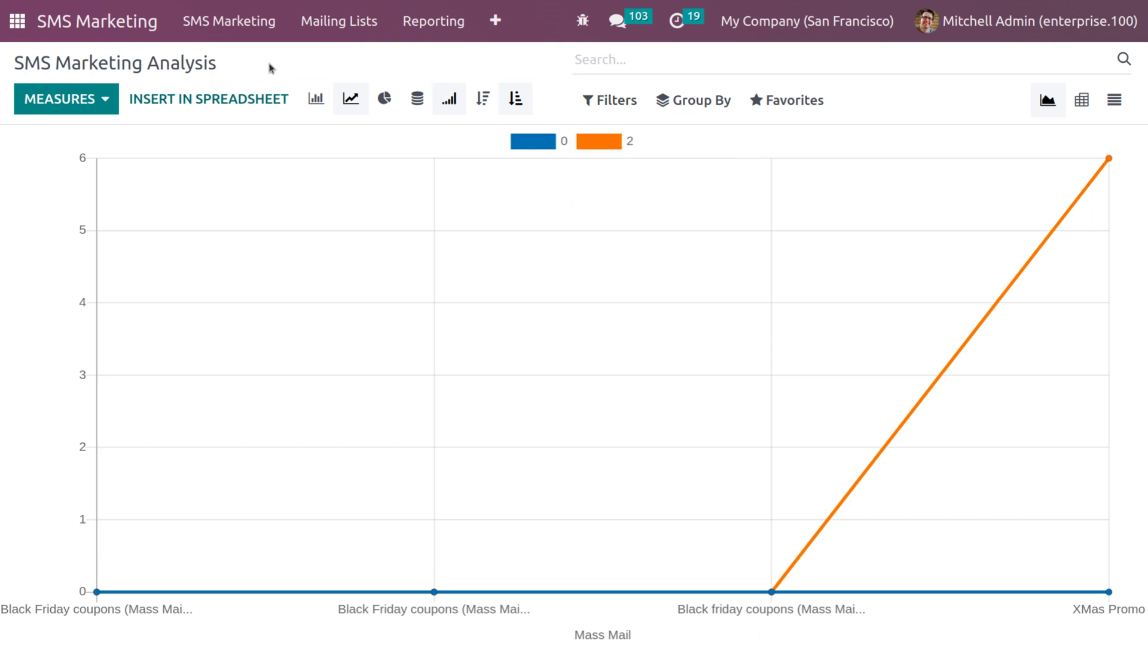
- Try each measure from Bounced through Sent, then plot Count per mass mailing
{"action": "left_click", "coordinate": [103, 99]}
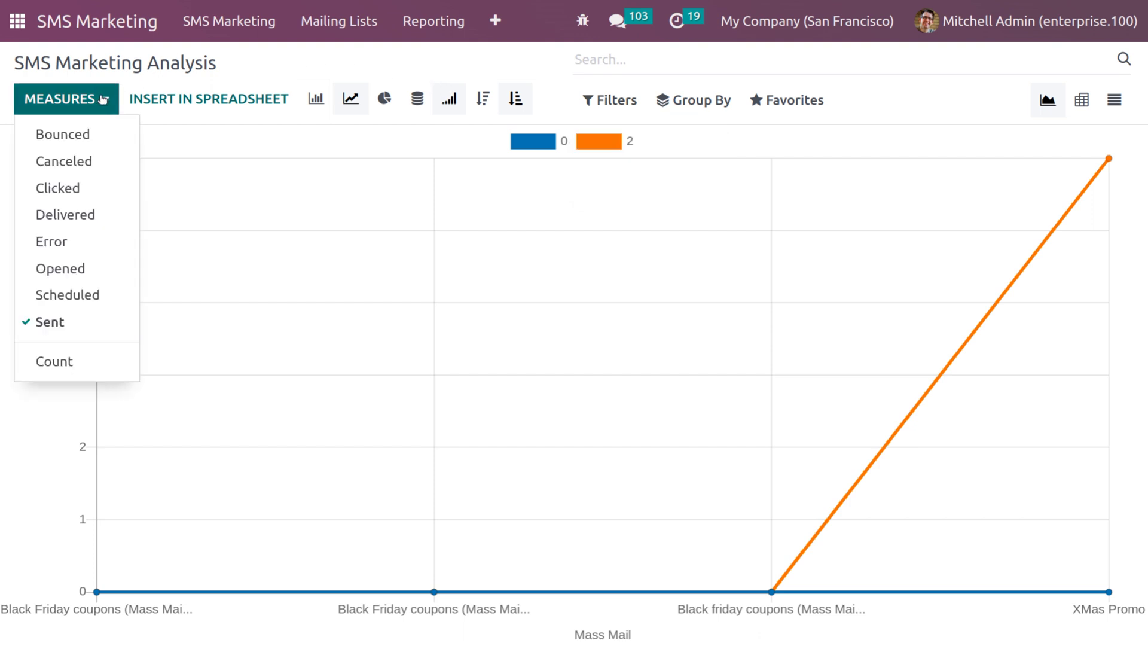
{"action": "left_click", "coordinate": [84, 135]}
{"action": "left_click", "coordinate": [88, 170]}
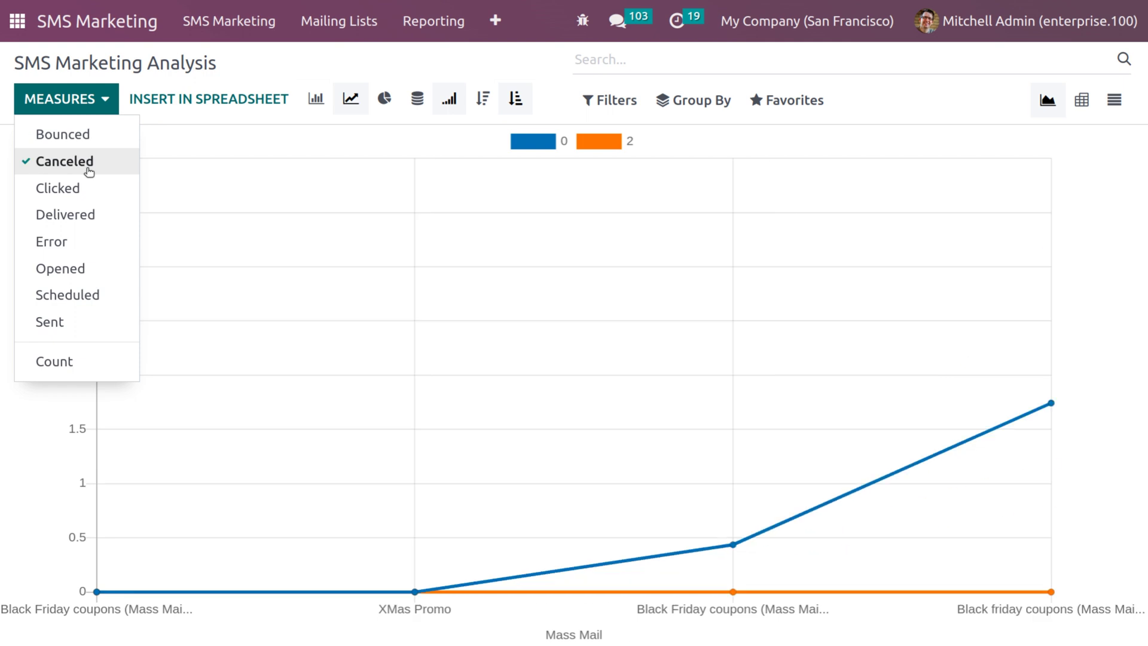
{"action": "left_click", "coordinate": [85, 192]}
{"action": "left_click", "coordinate": [88, 218]}
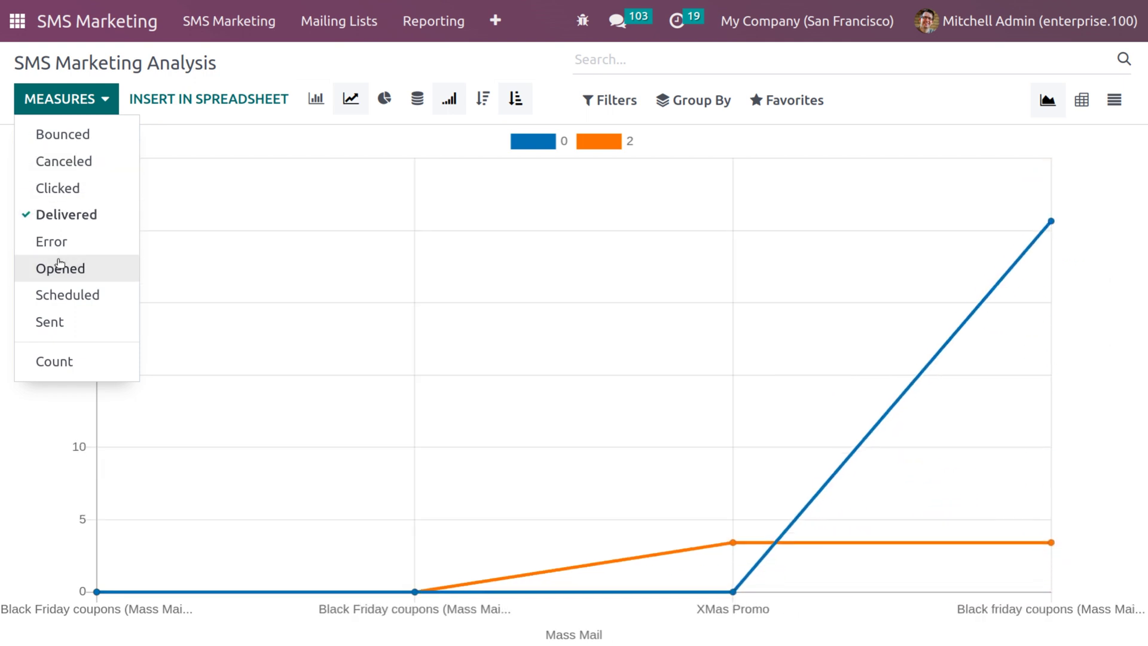
{"action": "left_click", "coordinate": [62, 242]}
{"action": "left_click", "coordinate": [71, 269]}
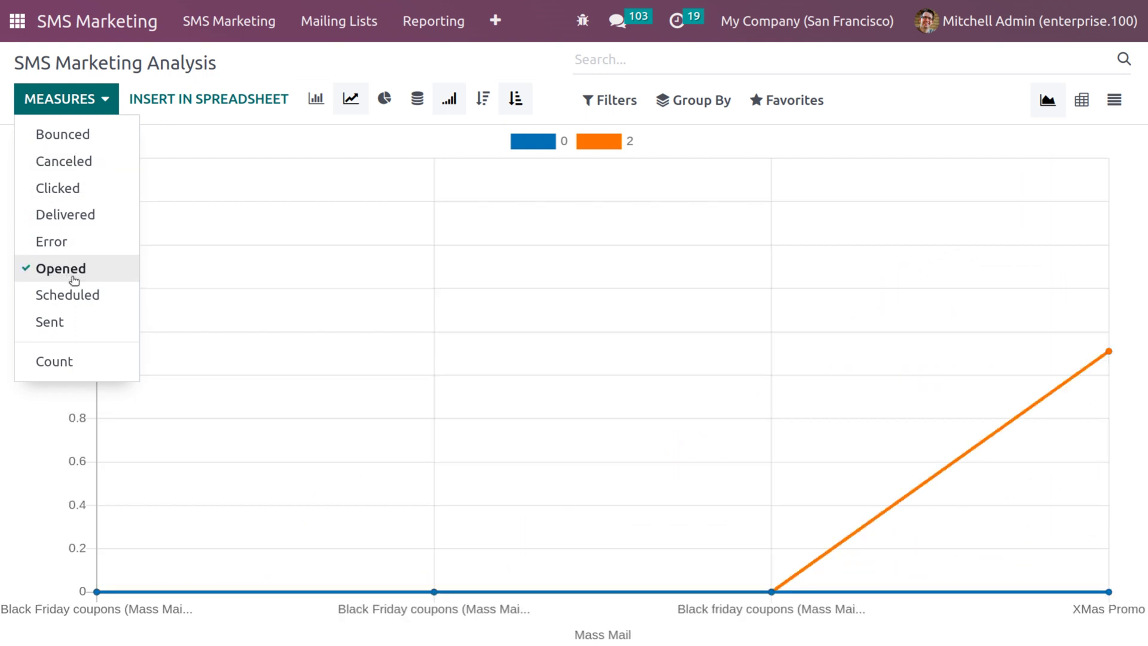
{"action": "left_click", "coordinate": [76, 298]}
{"action": "left_click", "coordinate": [77, 327]}
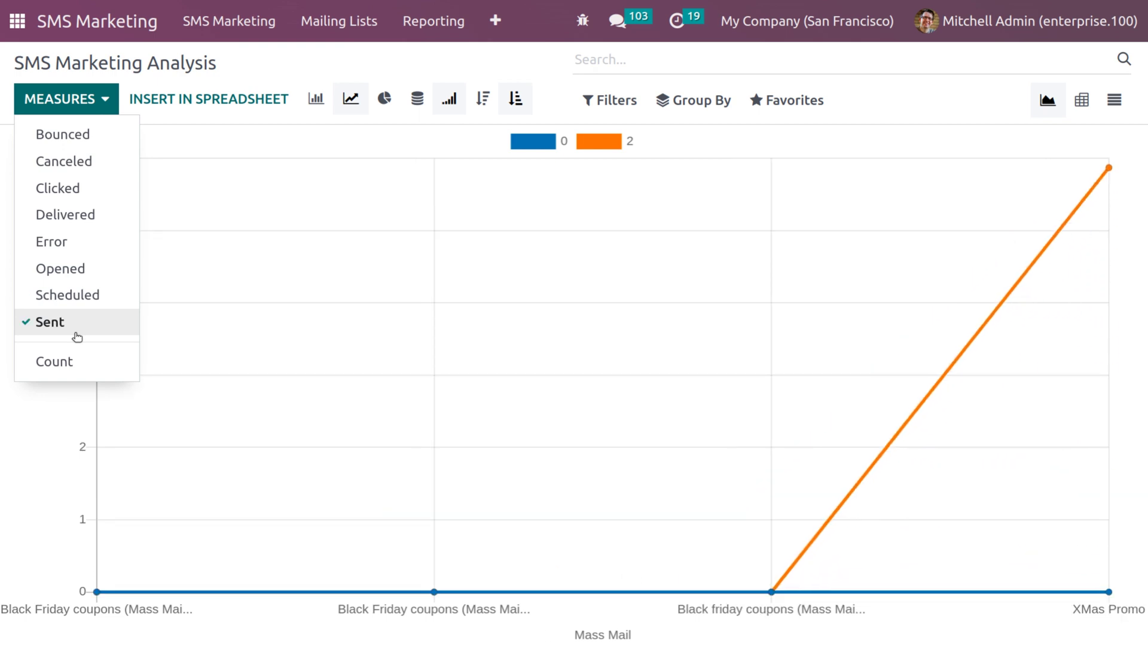
{"action": "left_click", "coordinate": [69, 361]}
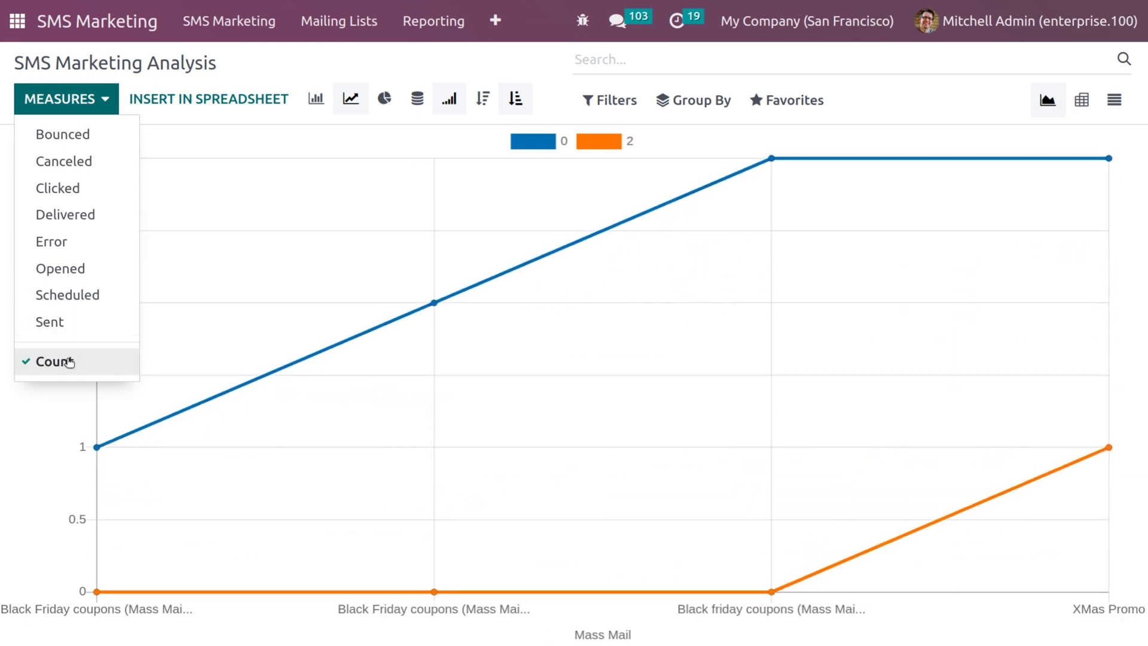
{"action": "left_click", "coordinate": [260, 259]}
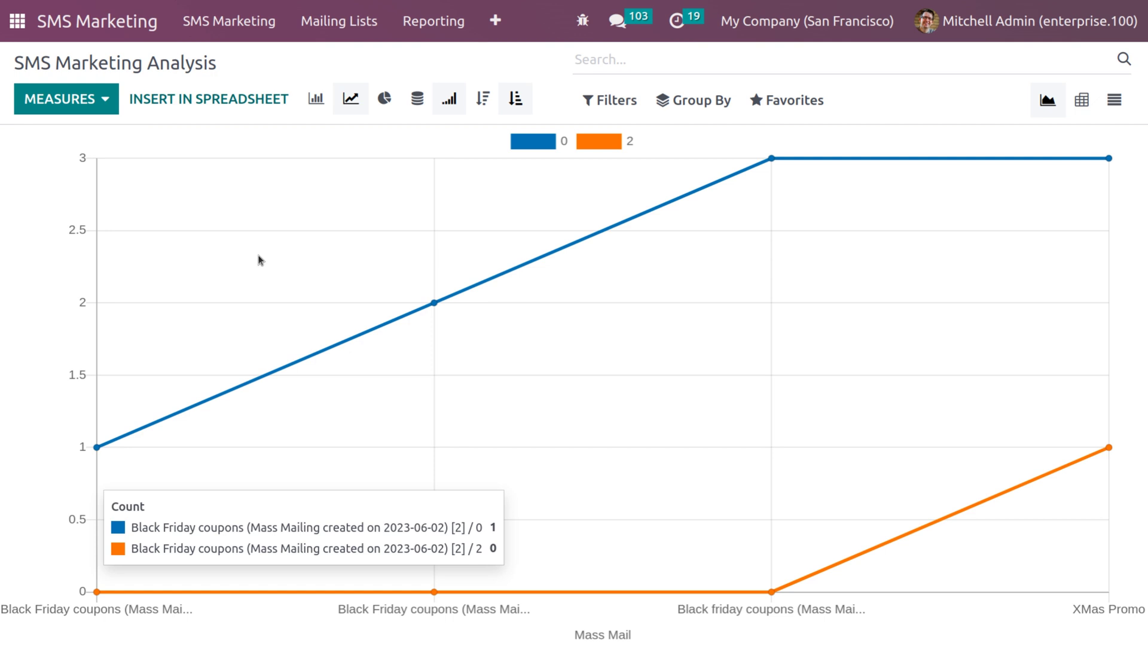